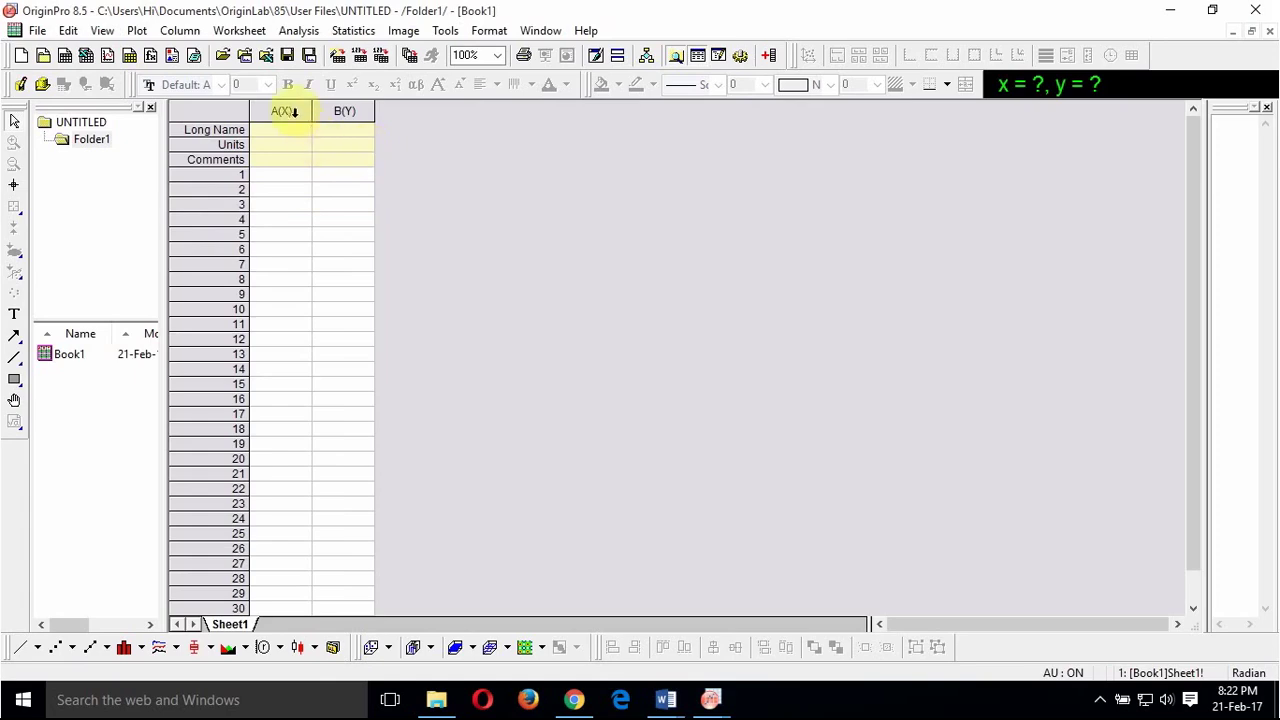
Step: Paste the copied XY data into worksheet columns A(X) and B(Y)
drag(284, 110, 330, 111)
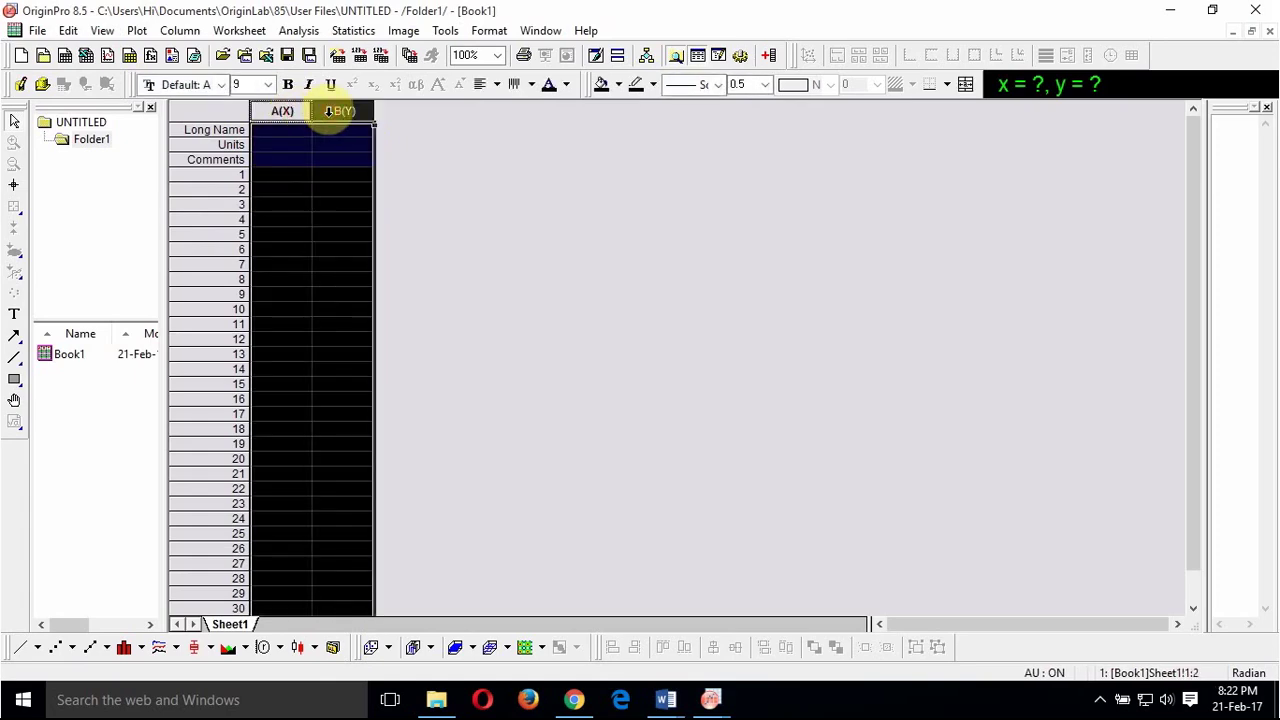
key(ctrl+v)
click(451, 160)
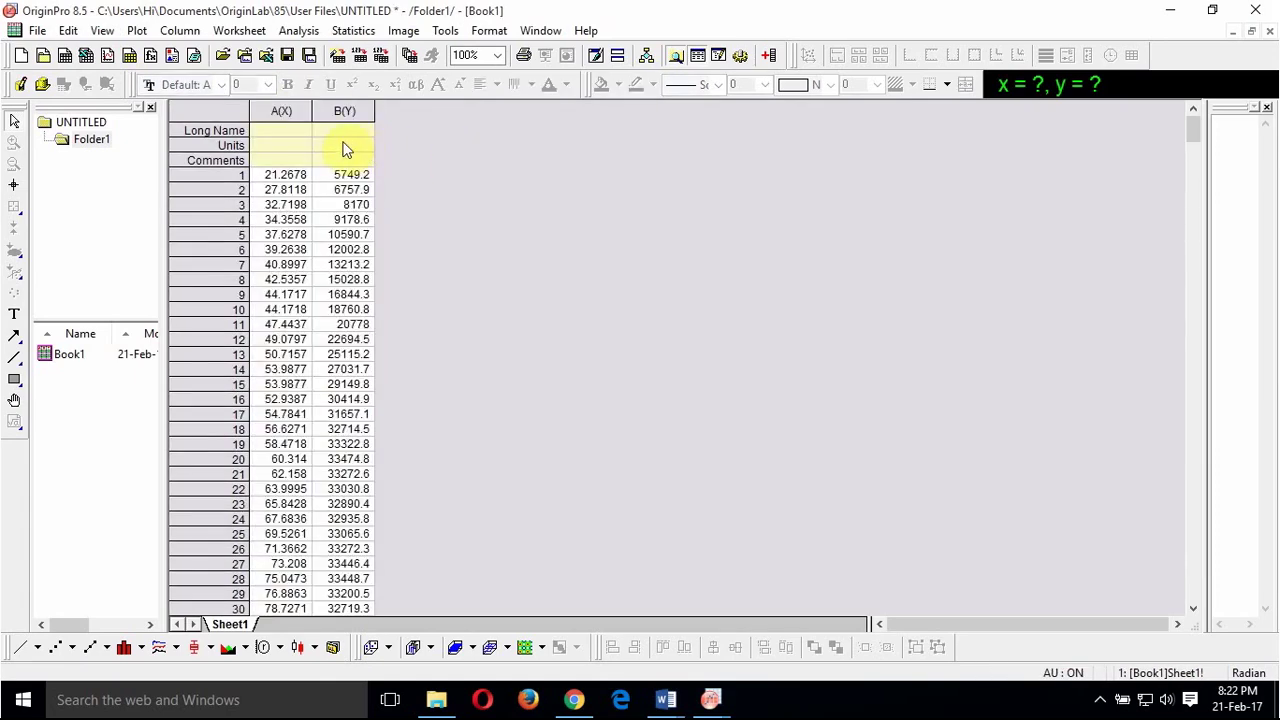
Step: Enter the long names "X value" for column A and "Y Value" for column B
click(303, 138)
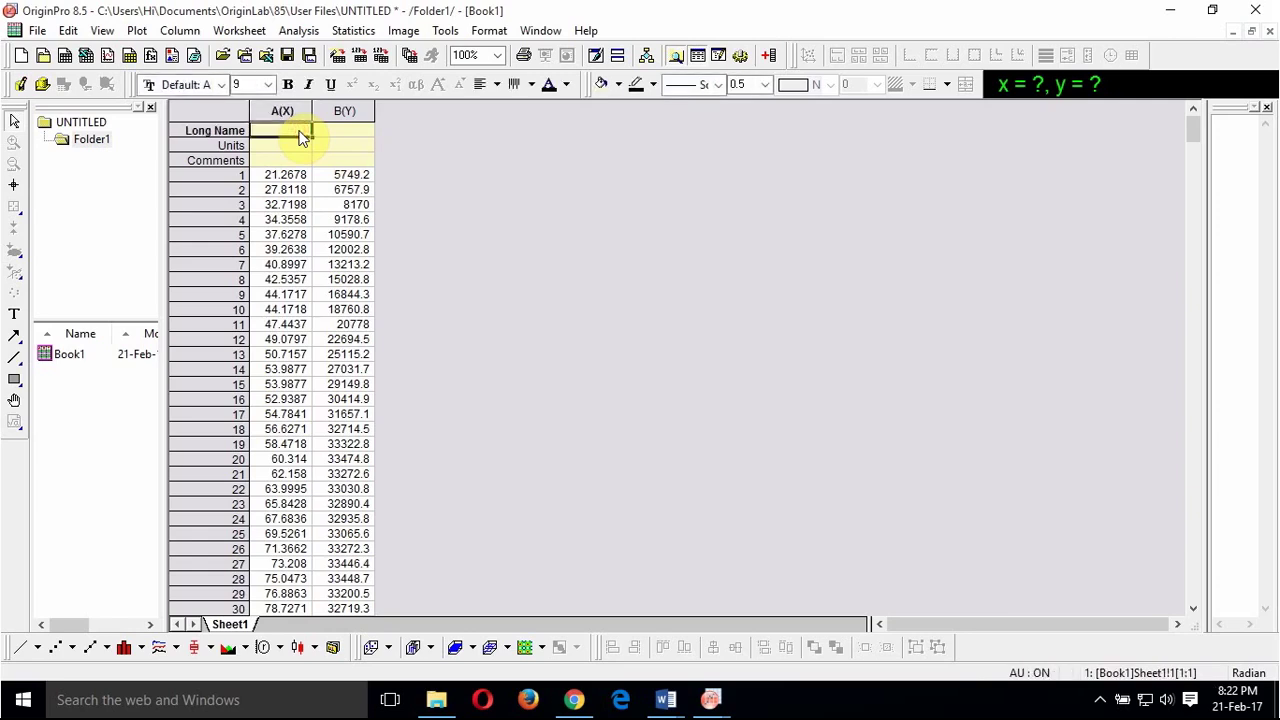
text(X)
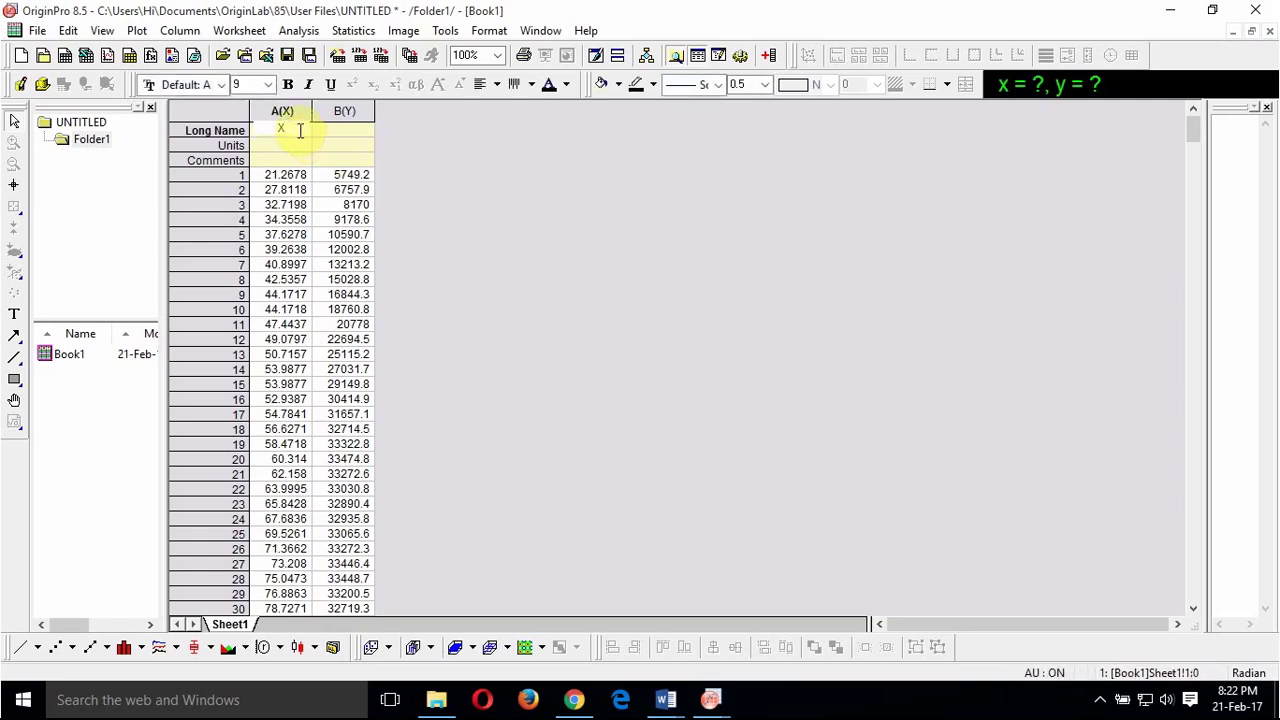
text( value)
click(327, 135)
text(Y)
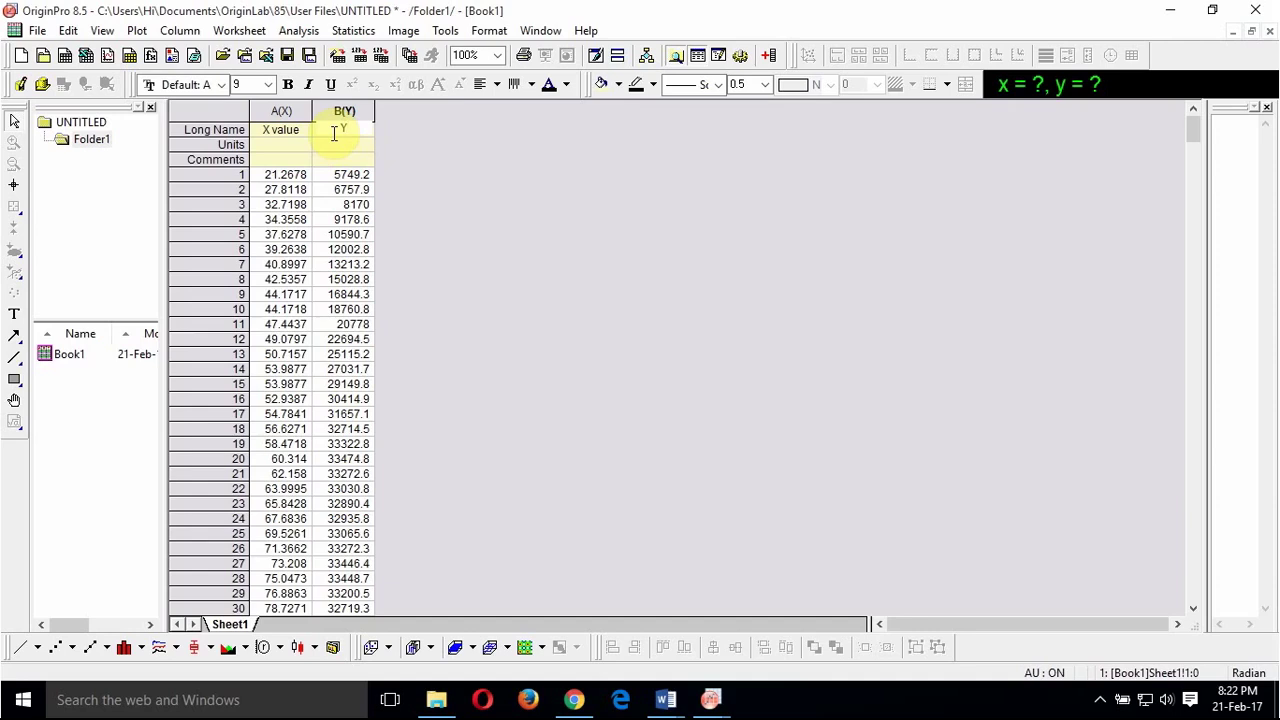
text( Value)
Step: Set the units to "mm" for column A and "a. u." for column B
click(294, 144)
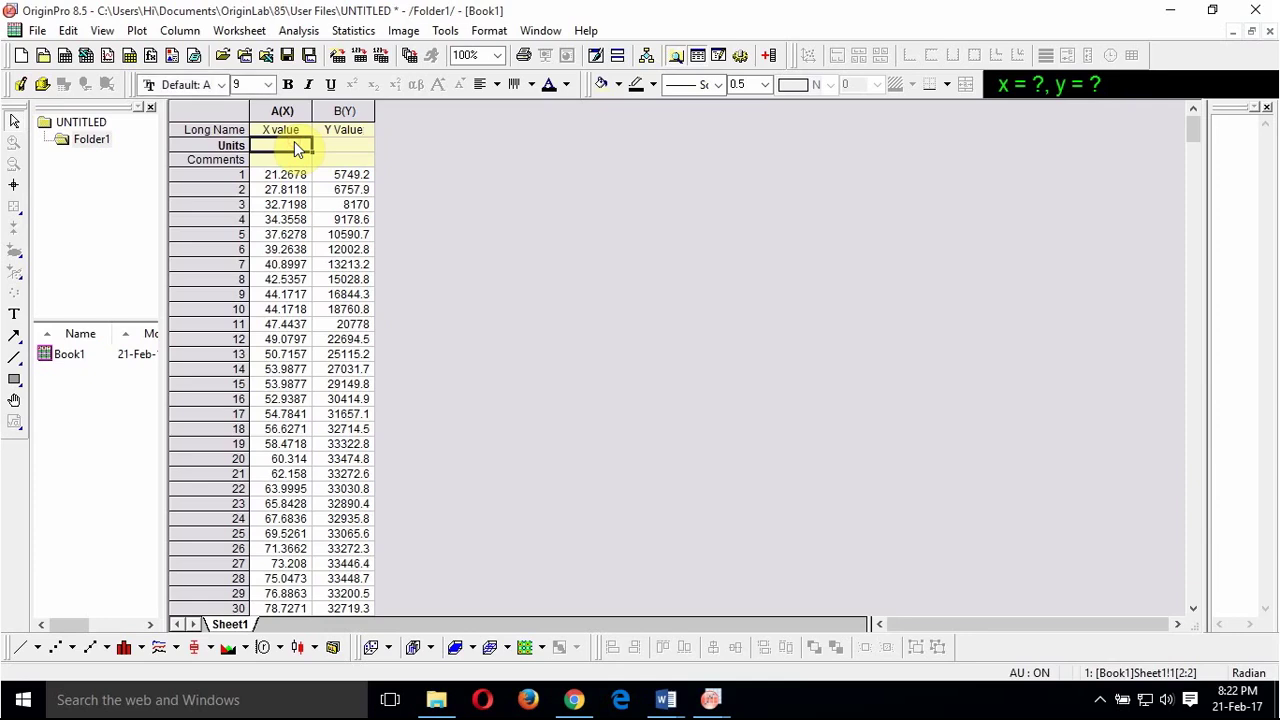
text(mm)
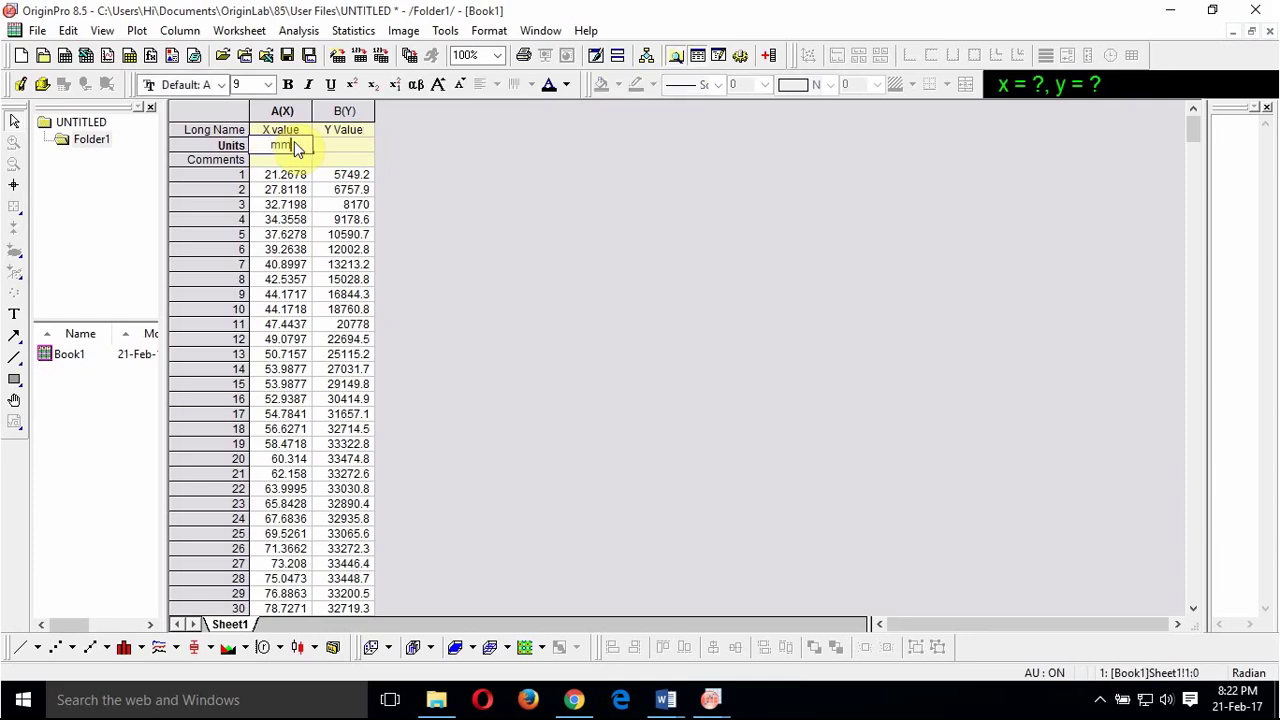
click(321, 144)
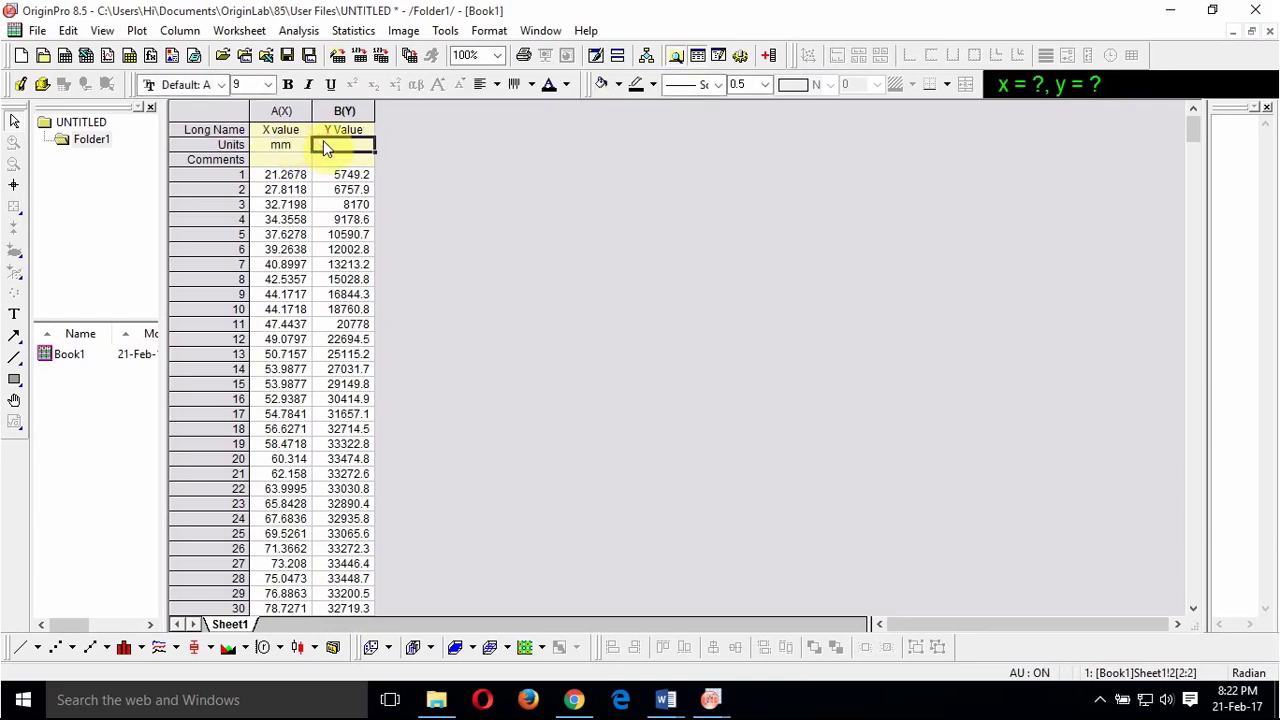
text(a. u)
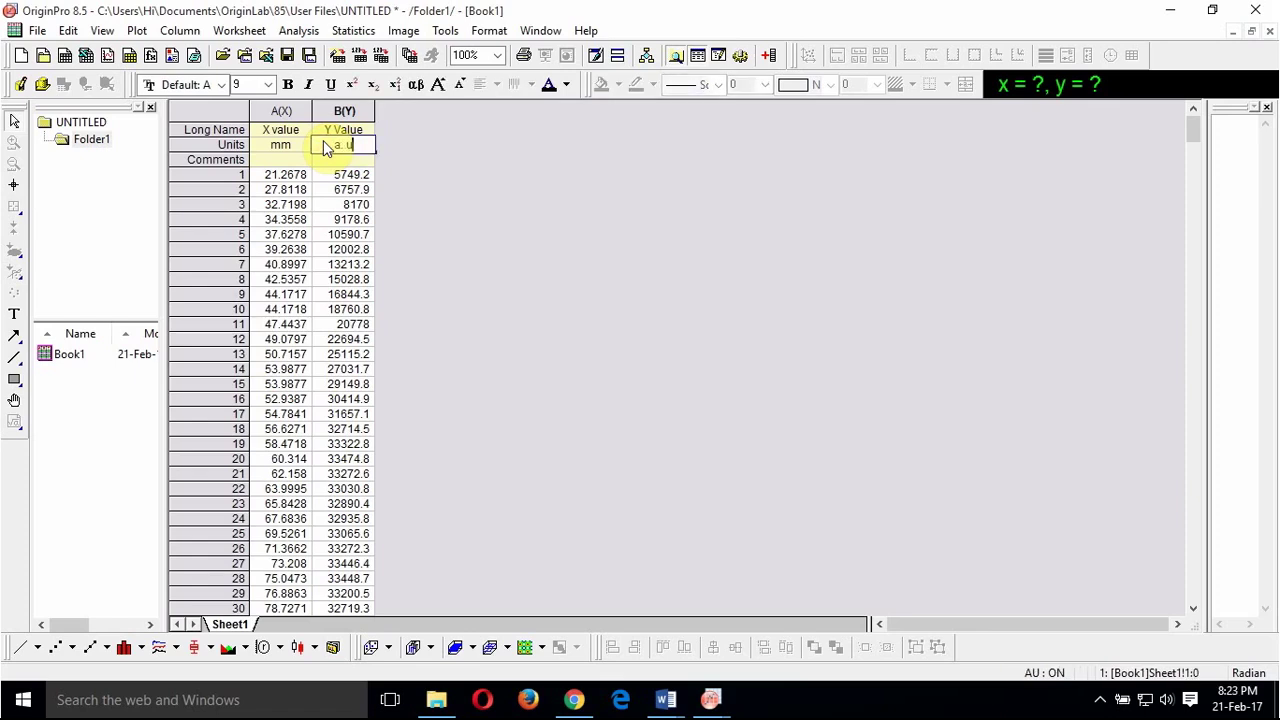
text(.)
click(503, 190)
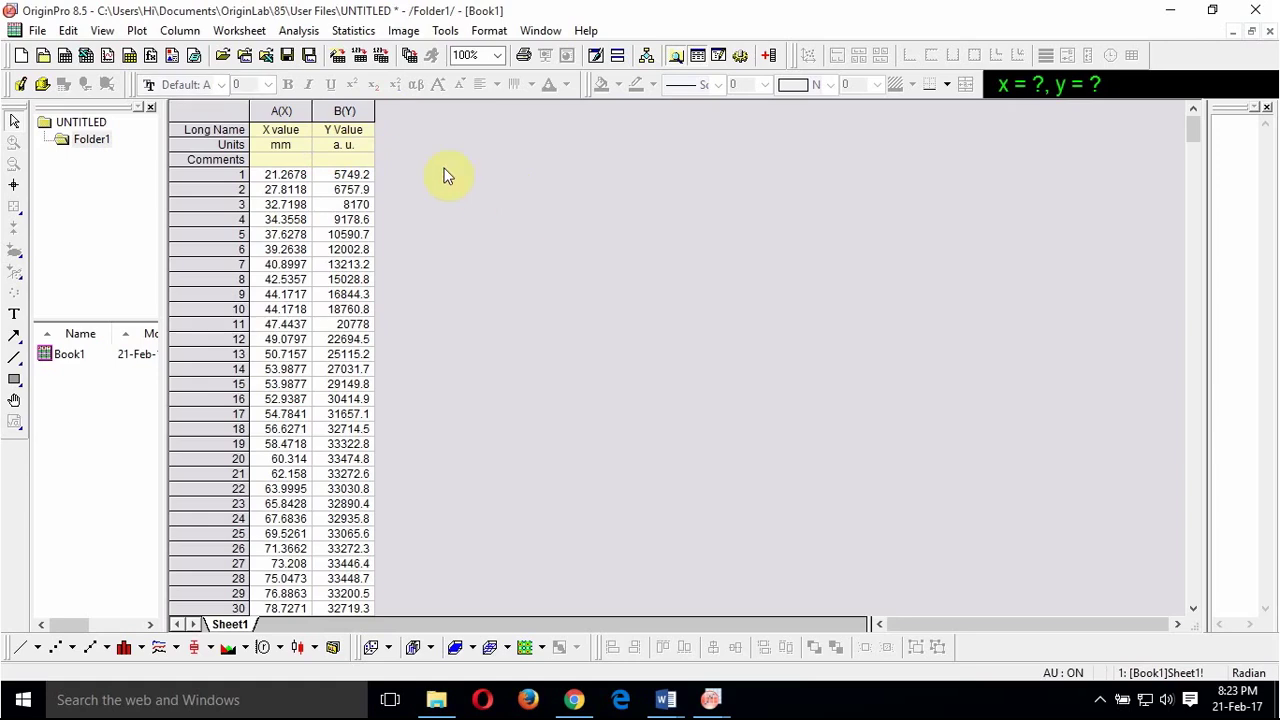
Step: Create a scatter plot from columns A and B and dismiss the reminder message
drag(293, 110, 336, 108)
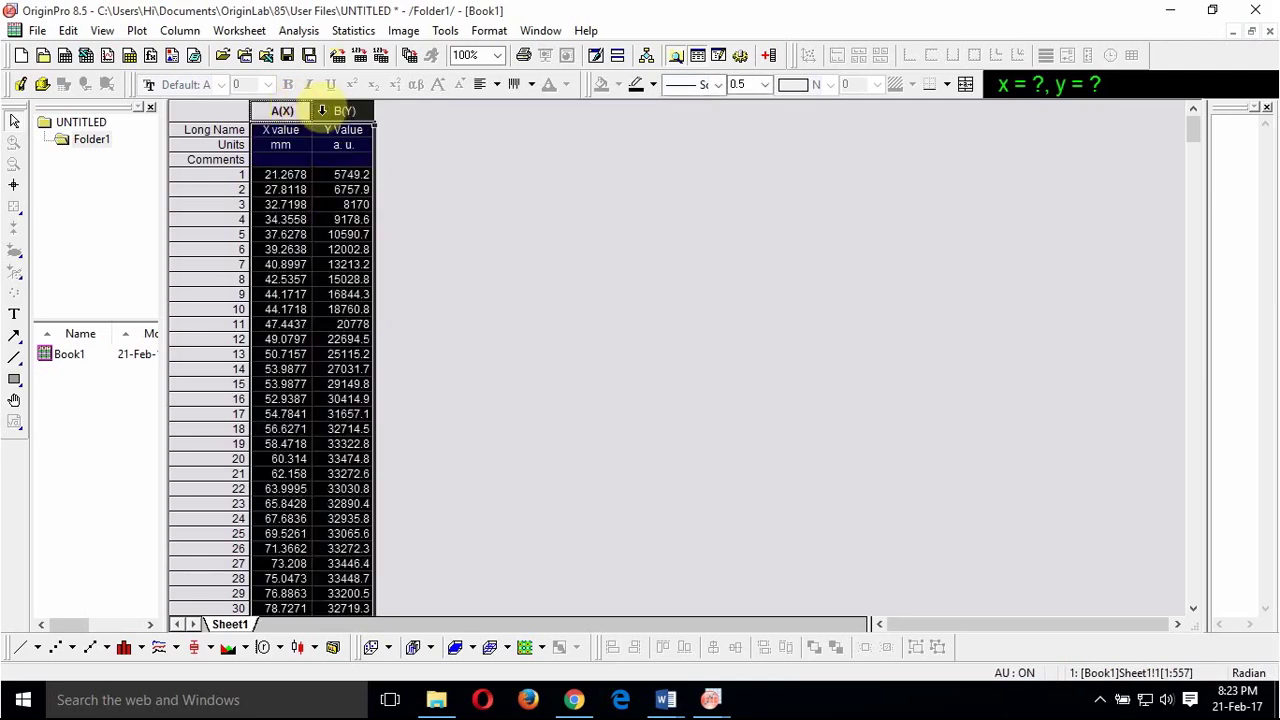
click(56, 648)
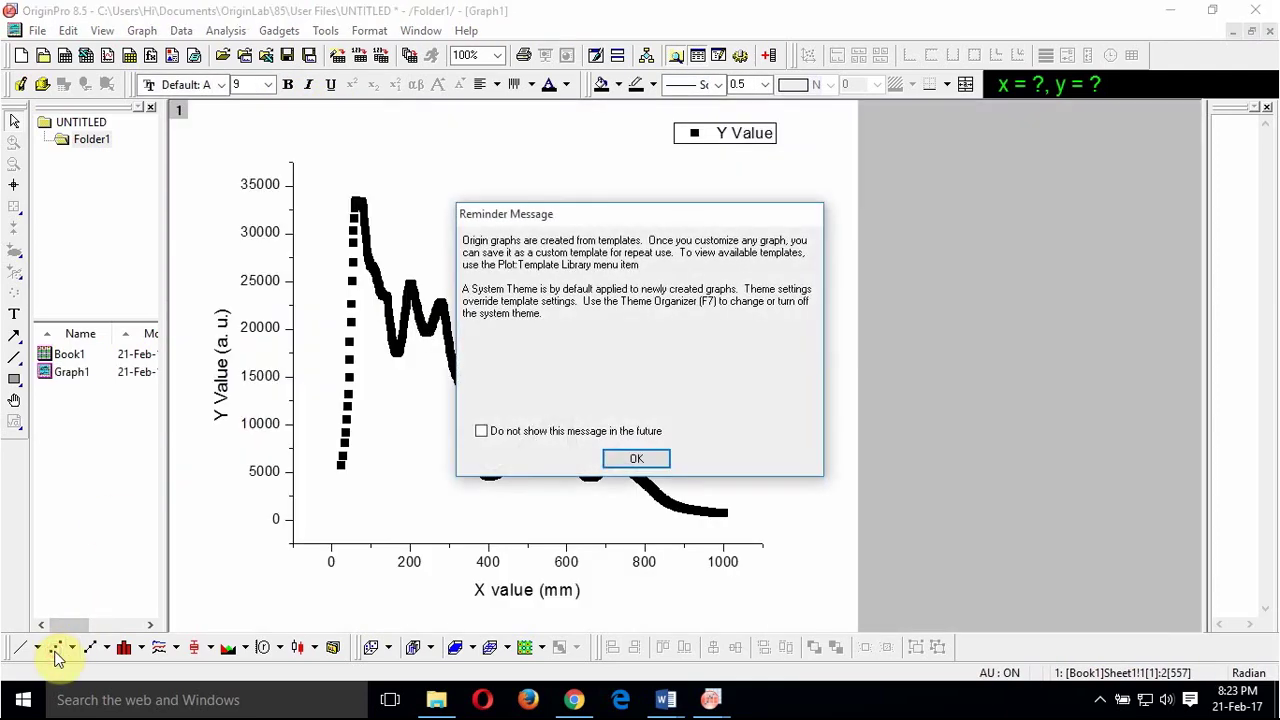
click(636, 458)
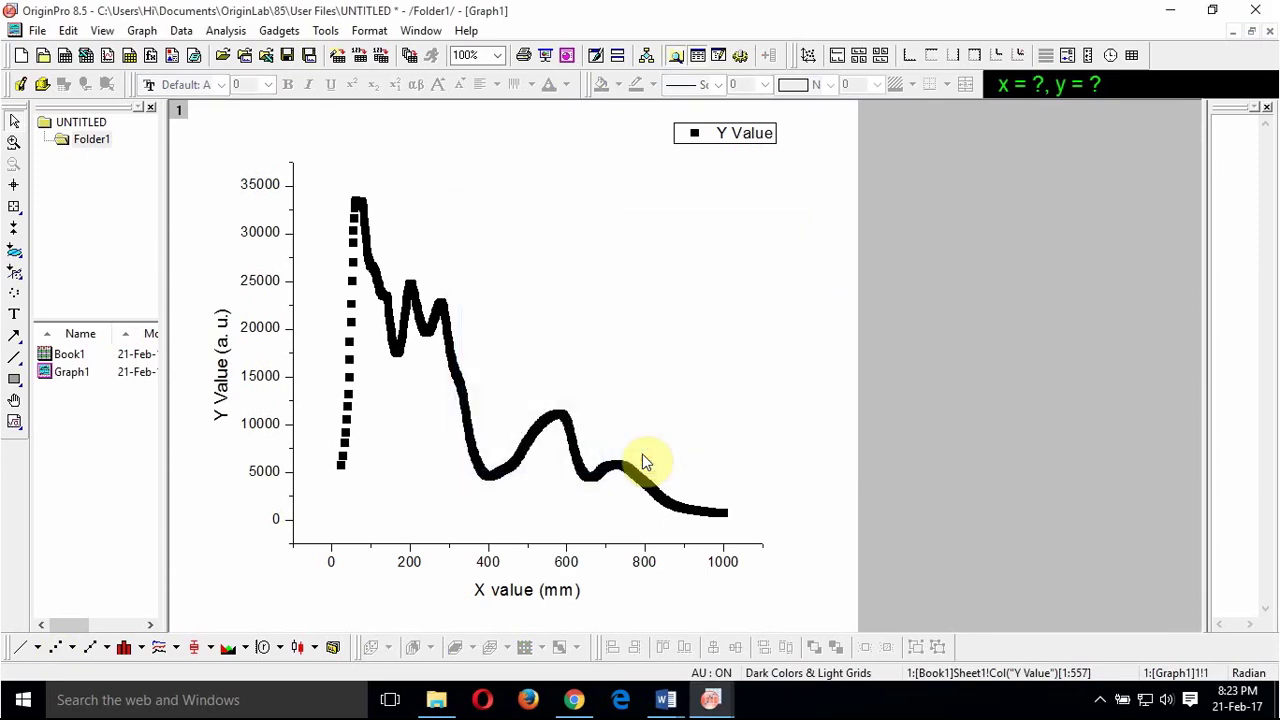
Step: Set the graph page width to 16 inches in the page properties
right_click(823, 124)
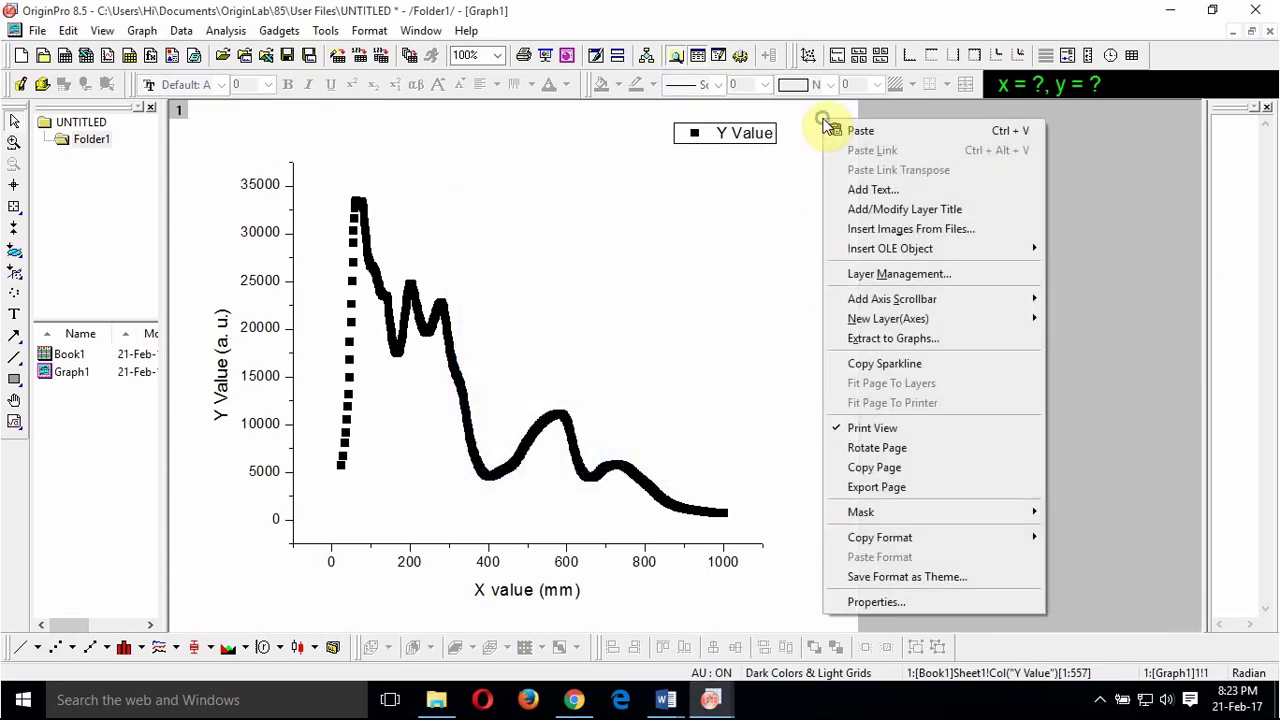
click(901, 603)
double_click(690, 270)
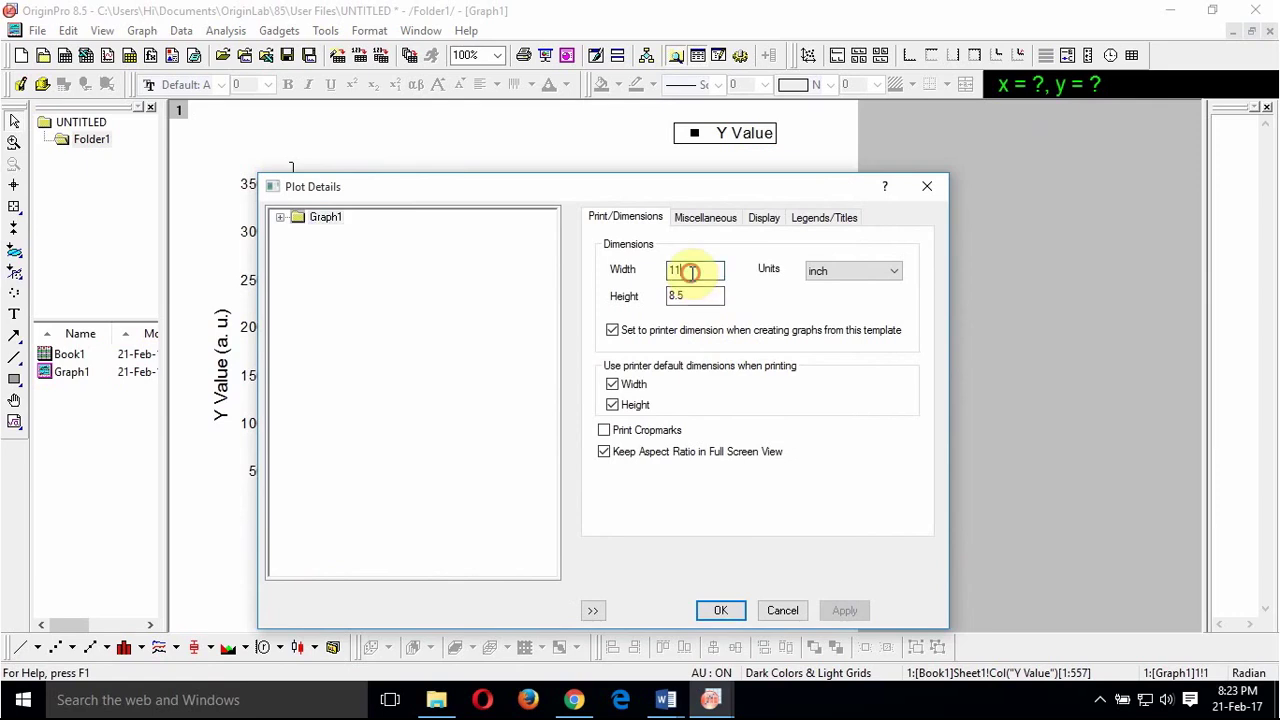
text(1)
text(0)
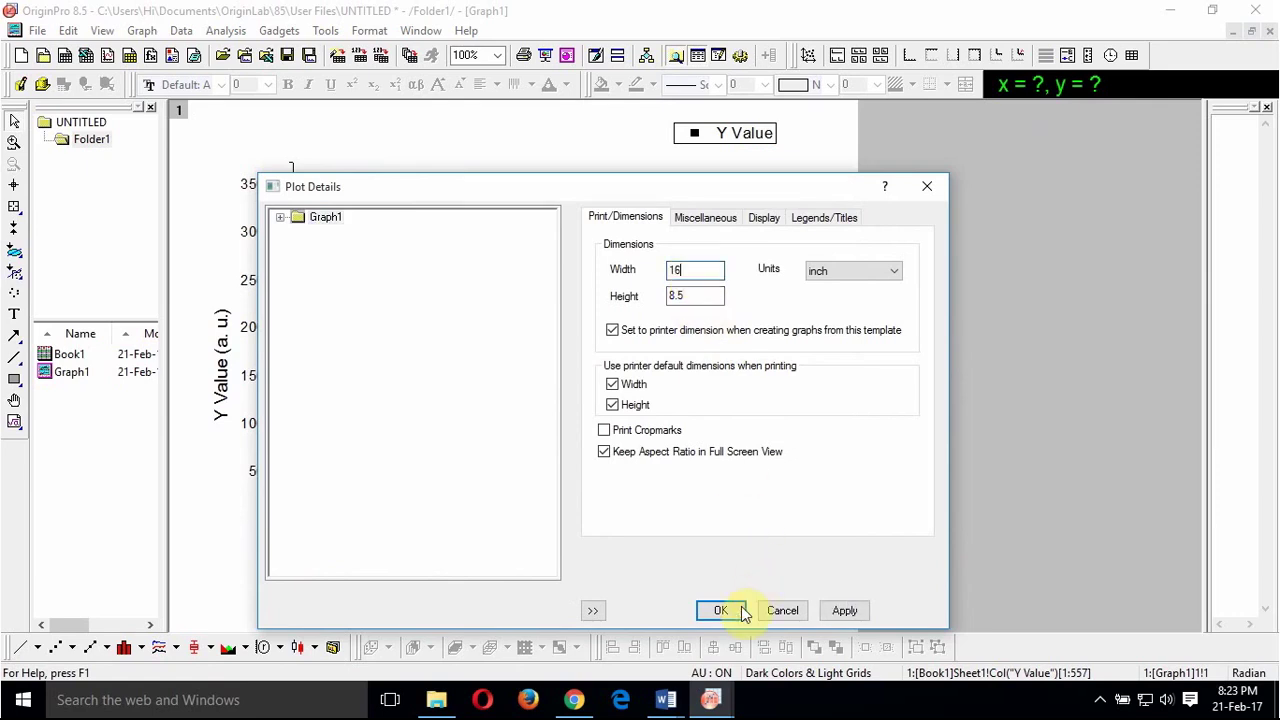
click(733, 609)
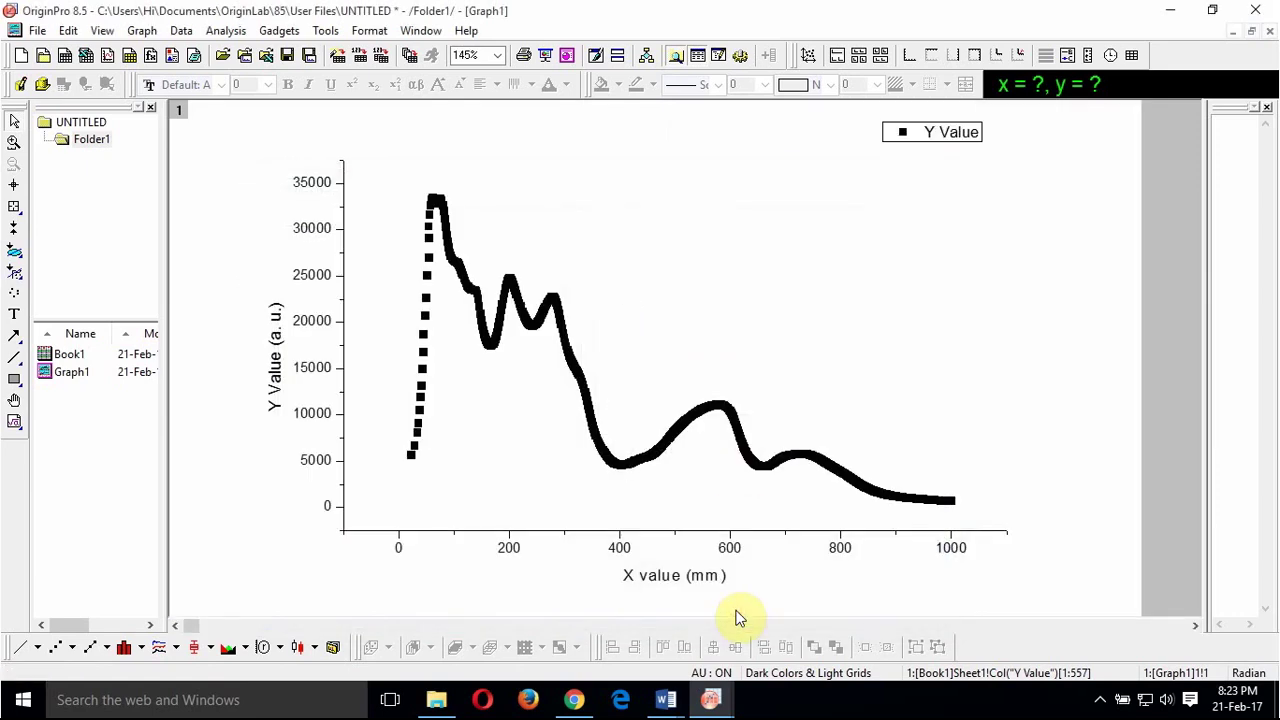
Step: Widen the graph layer on both sides so it nearly fills the page width
click(858, 384)
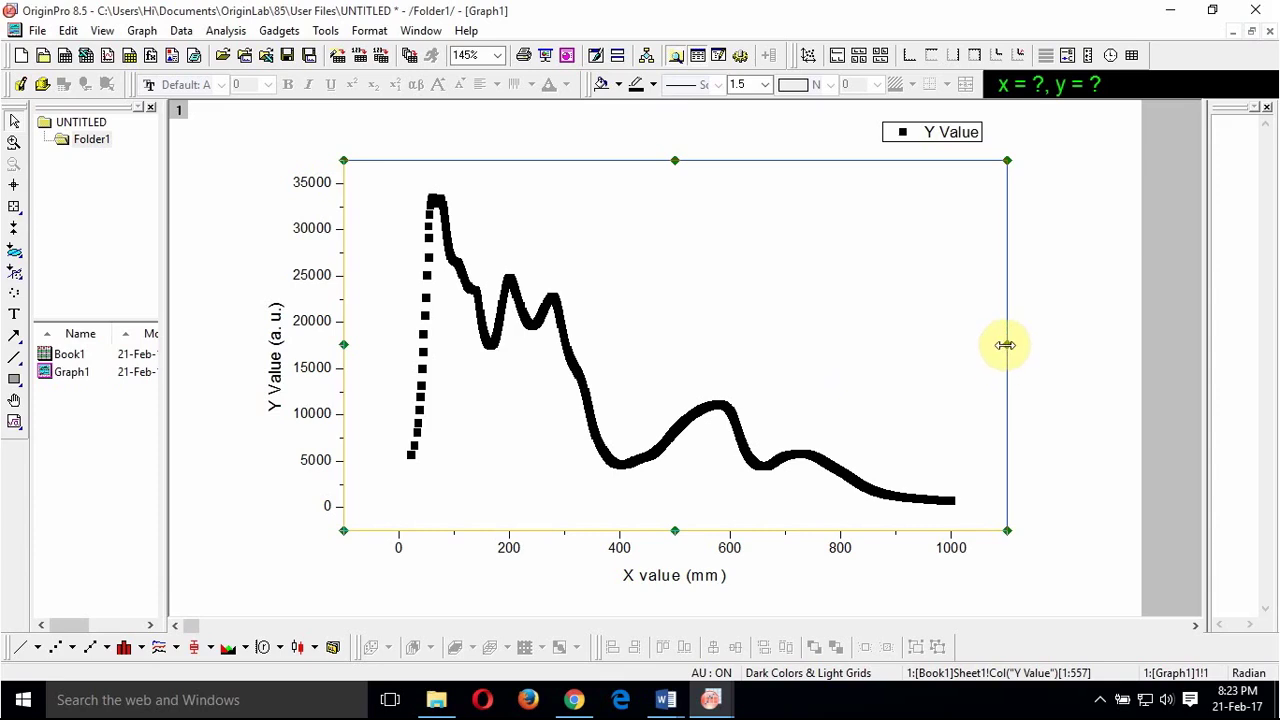
drag(1005, 345, 1118, 339)
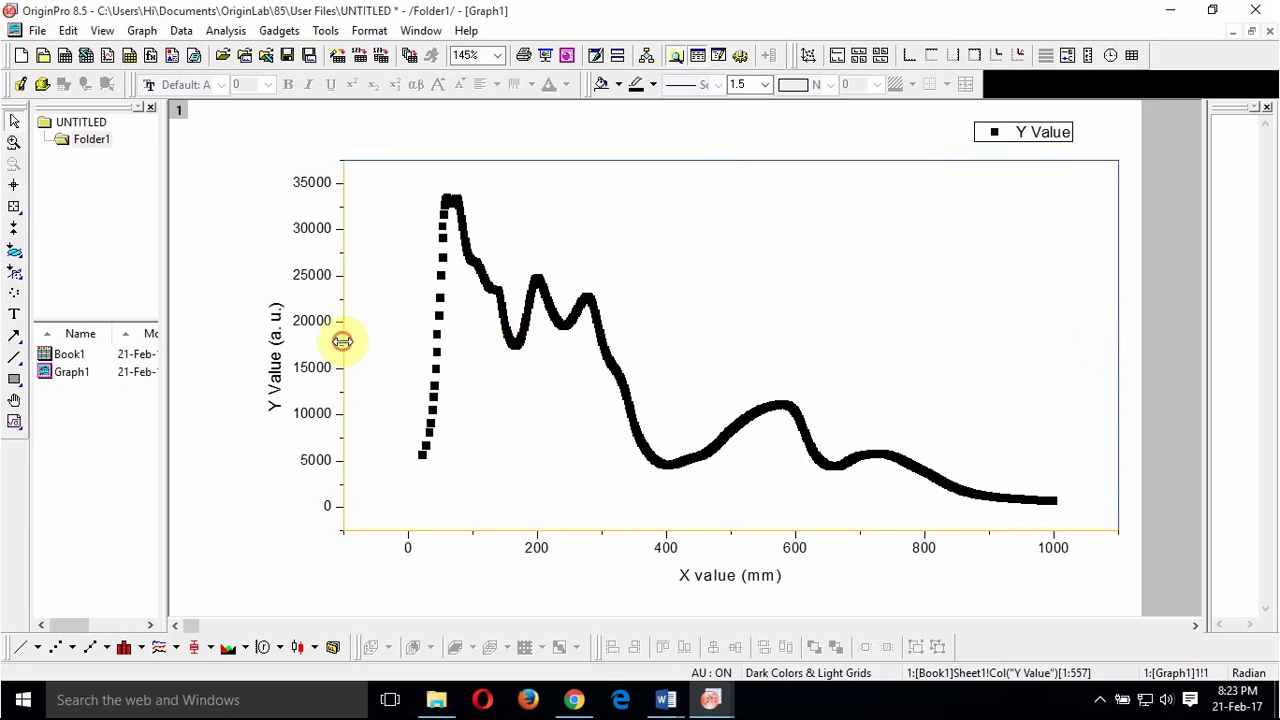
drag(342, 341, 230, 334)
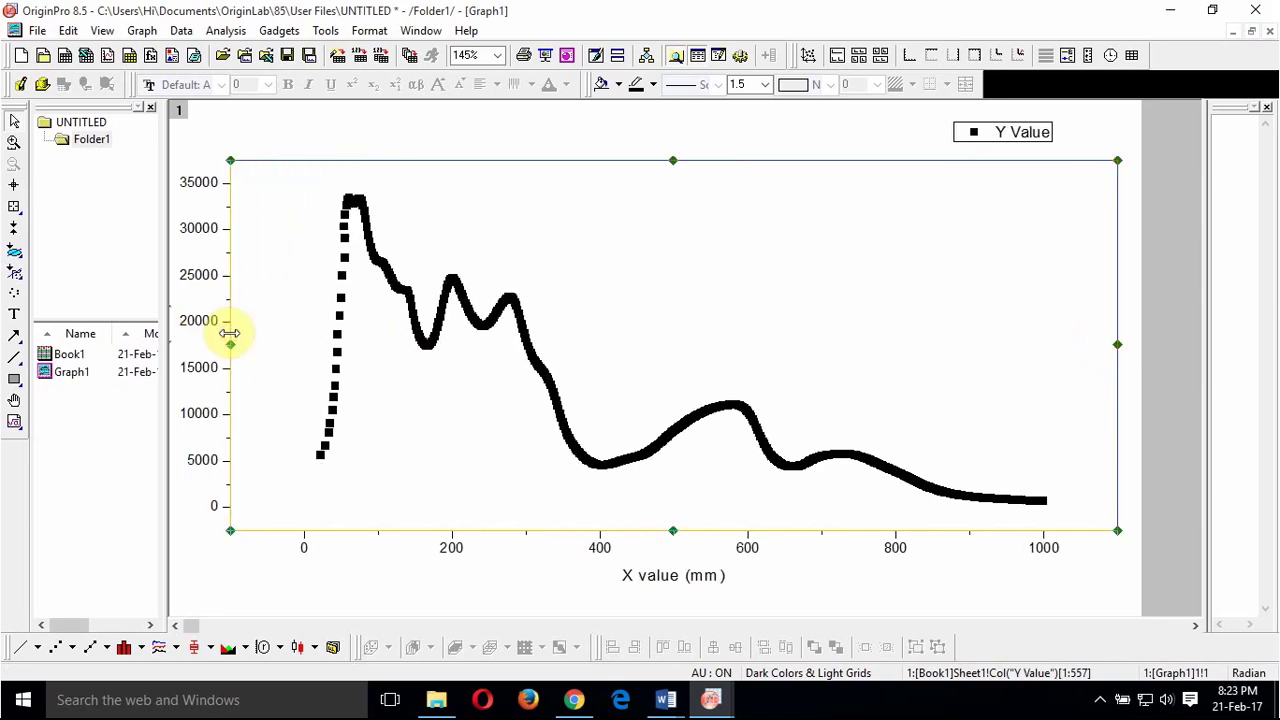
click(415, 607)
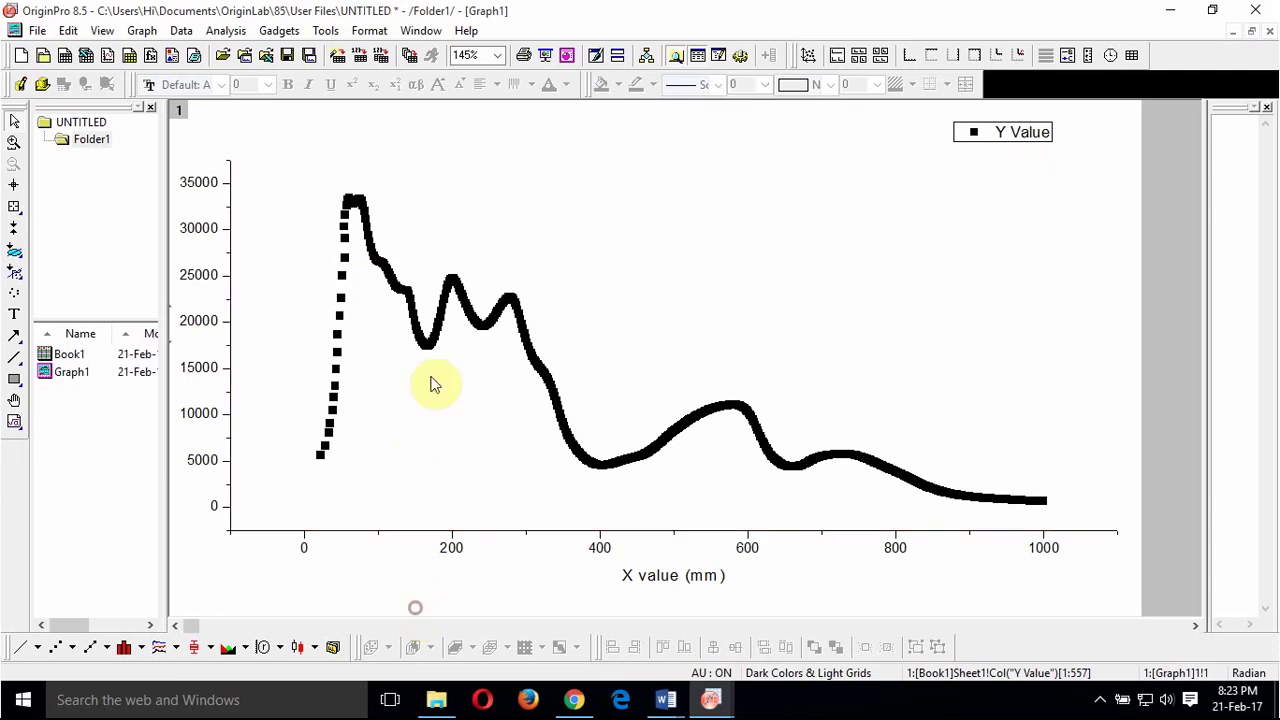
Step: Change the scatter plot's symbols to open circles of size 5
click(430, 338)
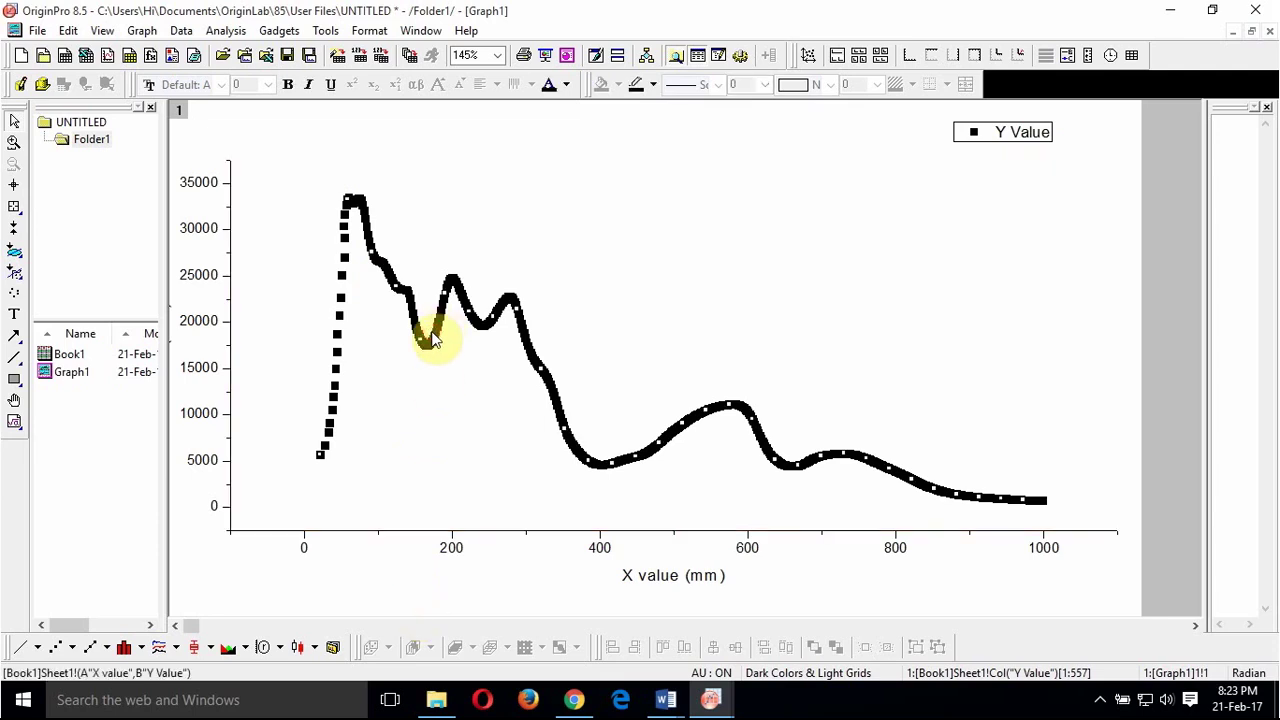
double_click(430, 338)
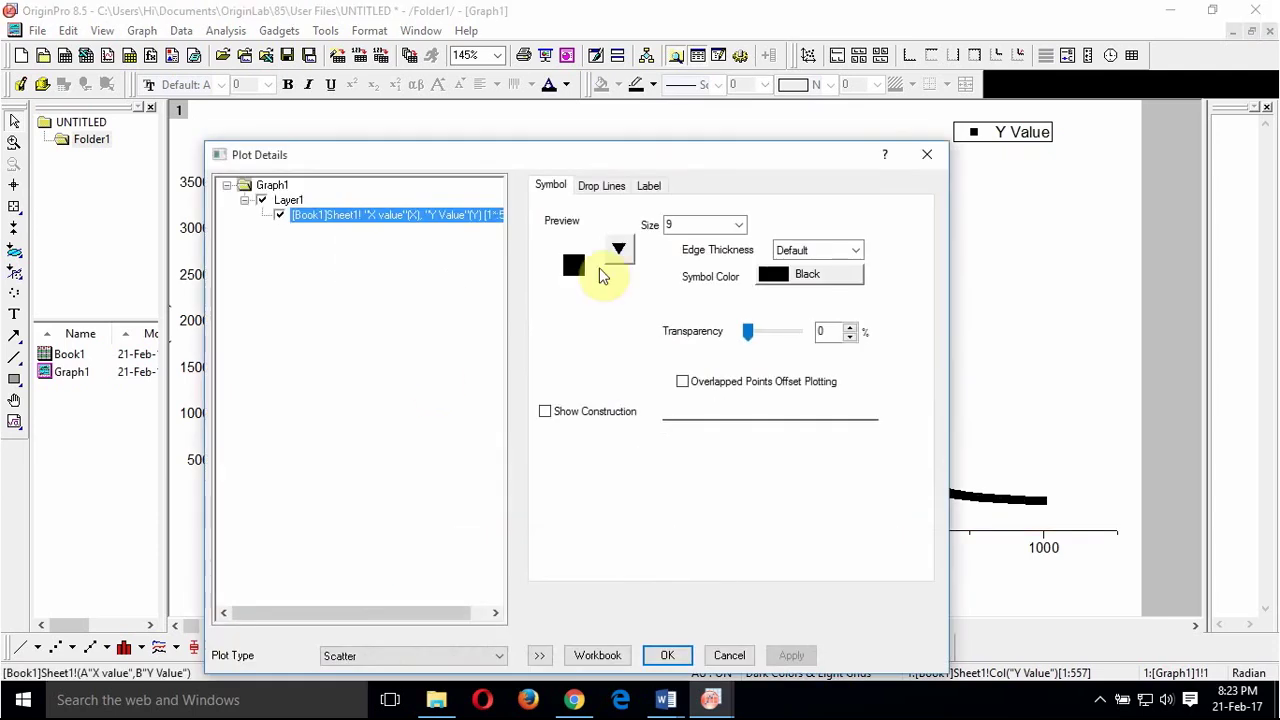
click(738, 226)
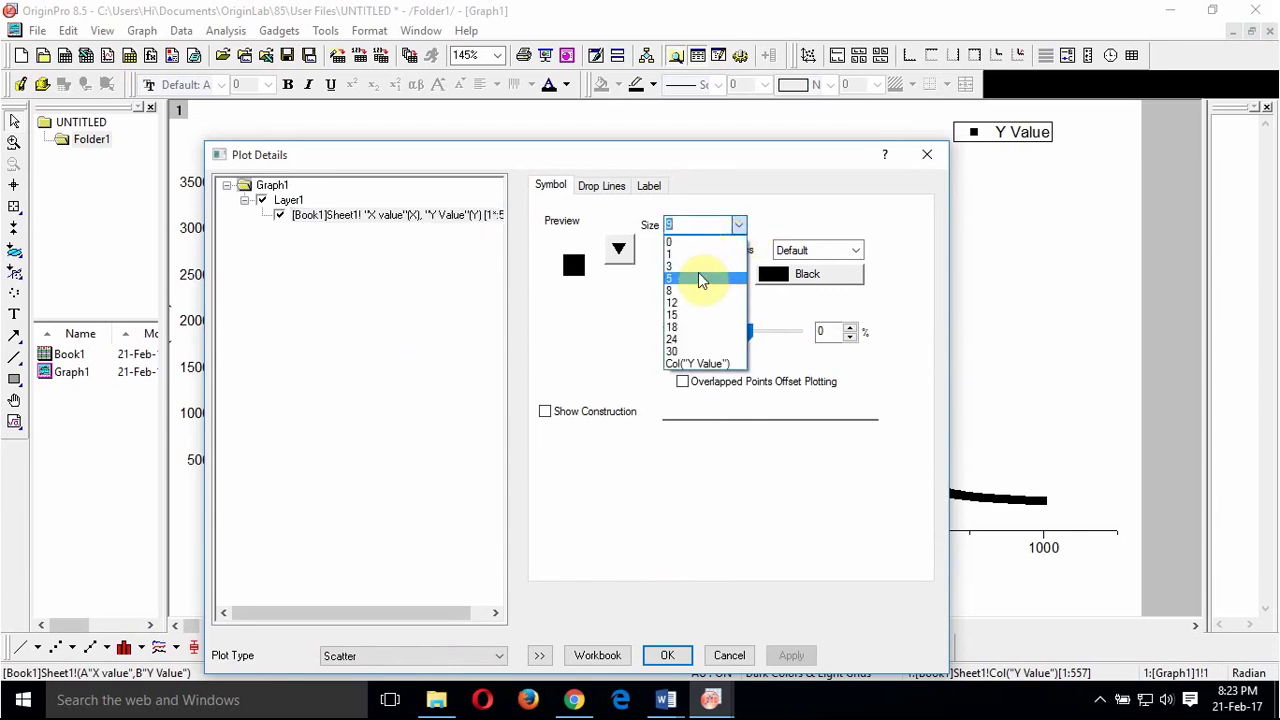
click(697, 277)
click(620, 251)
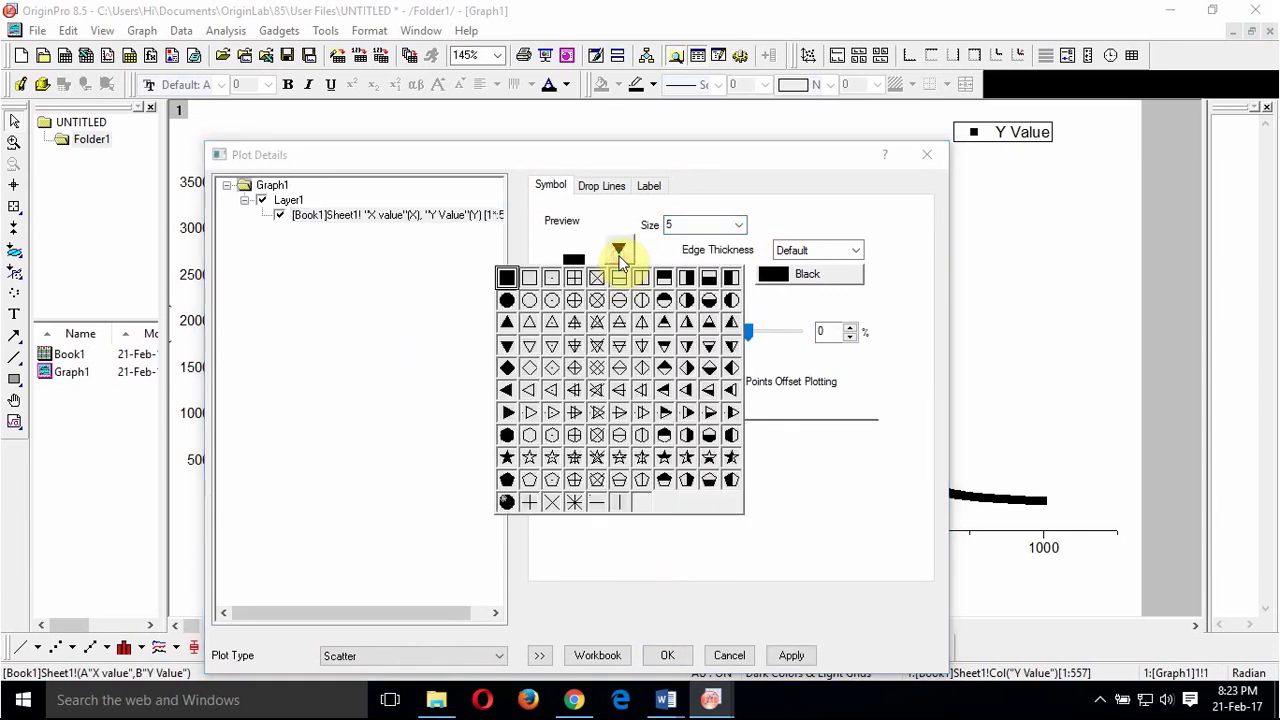
click(531, 300)
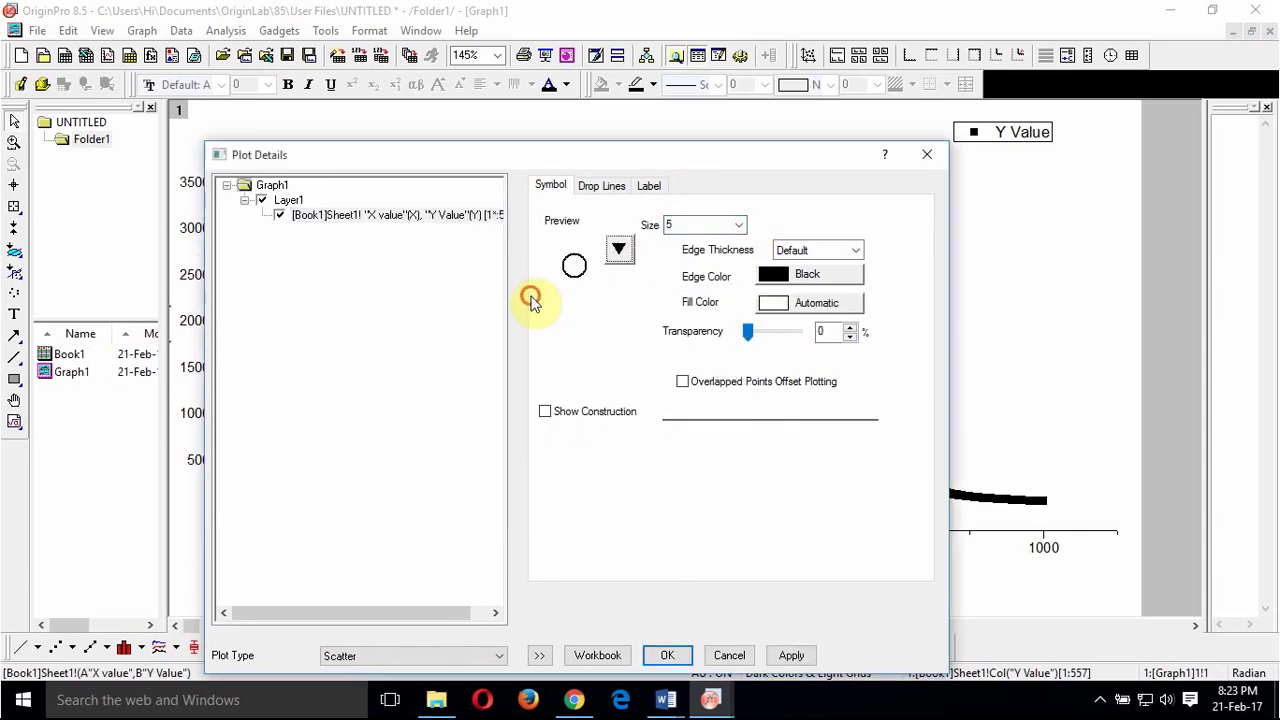
click(670, 655)
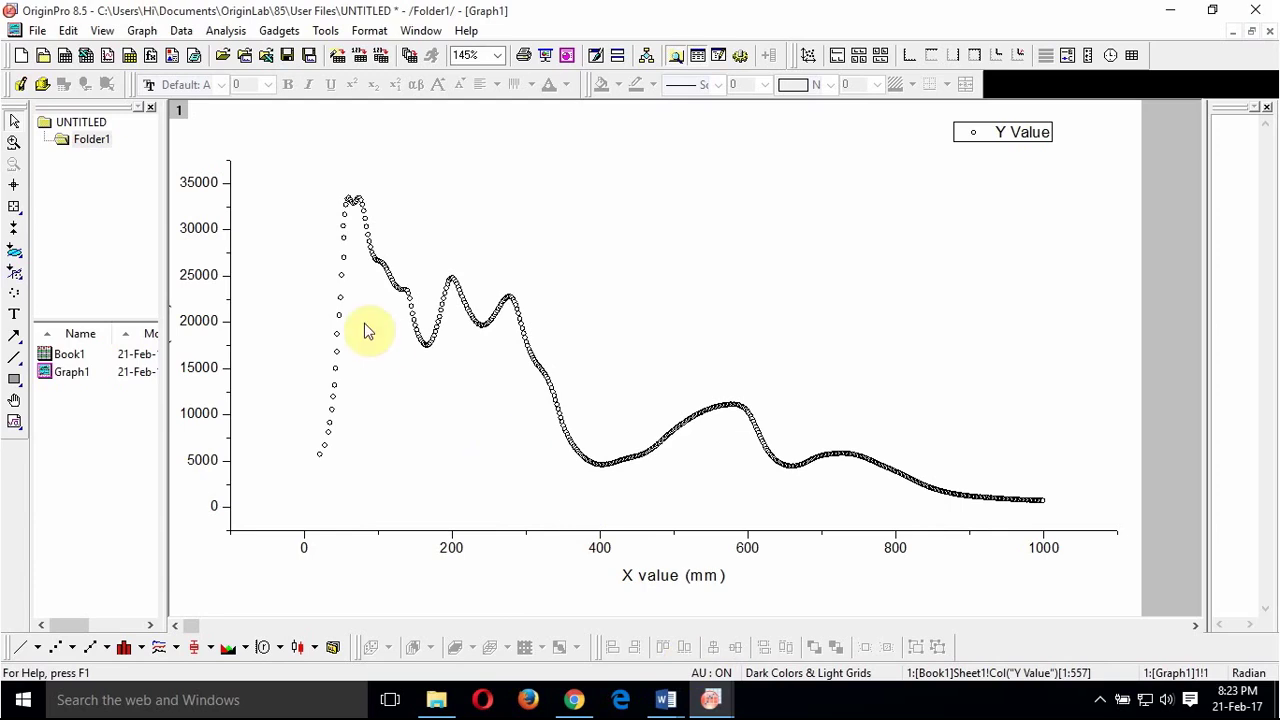
Step: Add the text note "count possible peaks" above the curve and delete it again
click(15, 313)
click(481, 186)
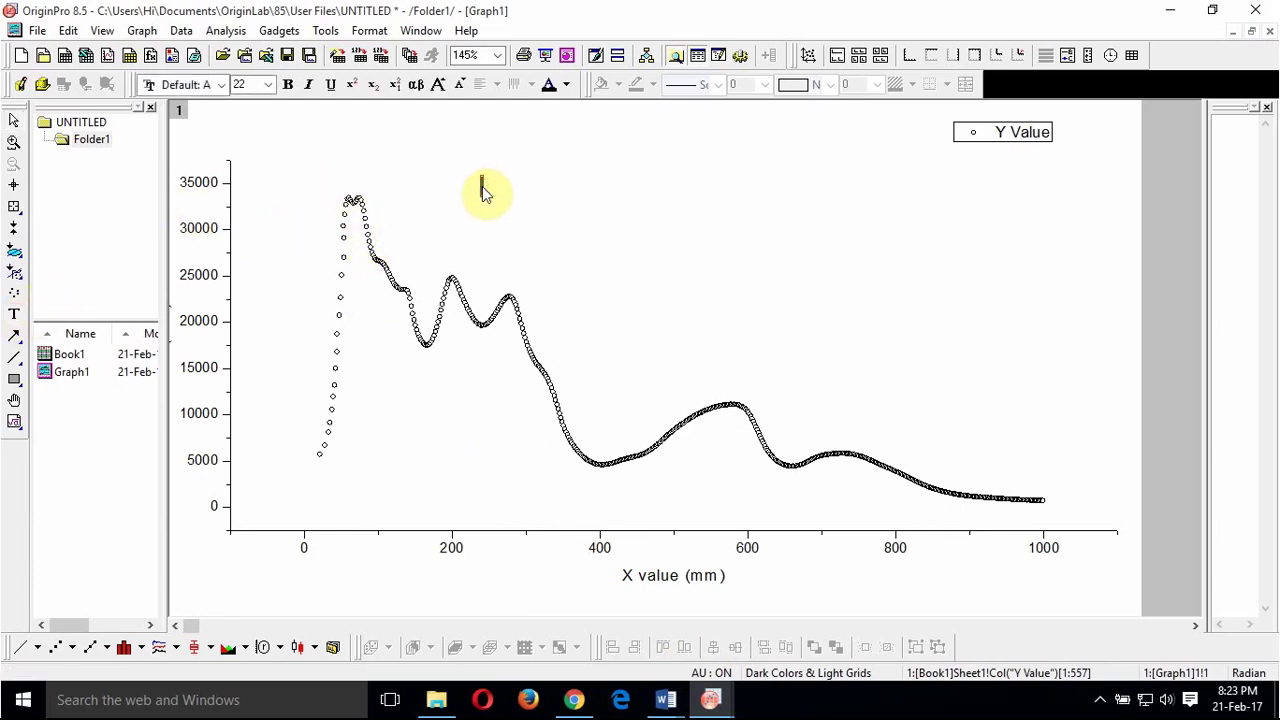
text(count possible)
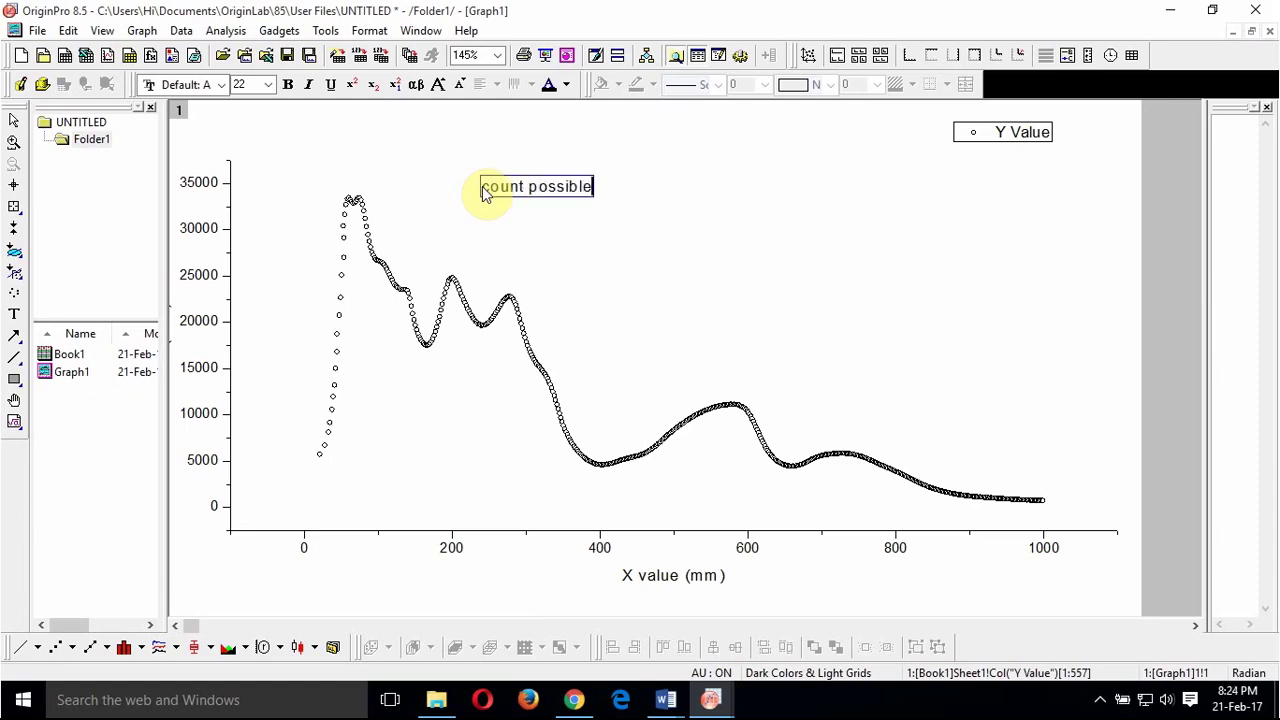
text( peaks)
click(606, 257)
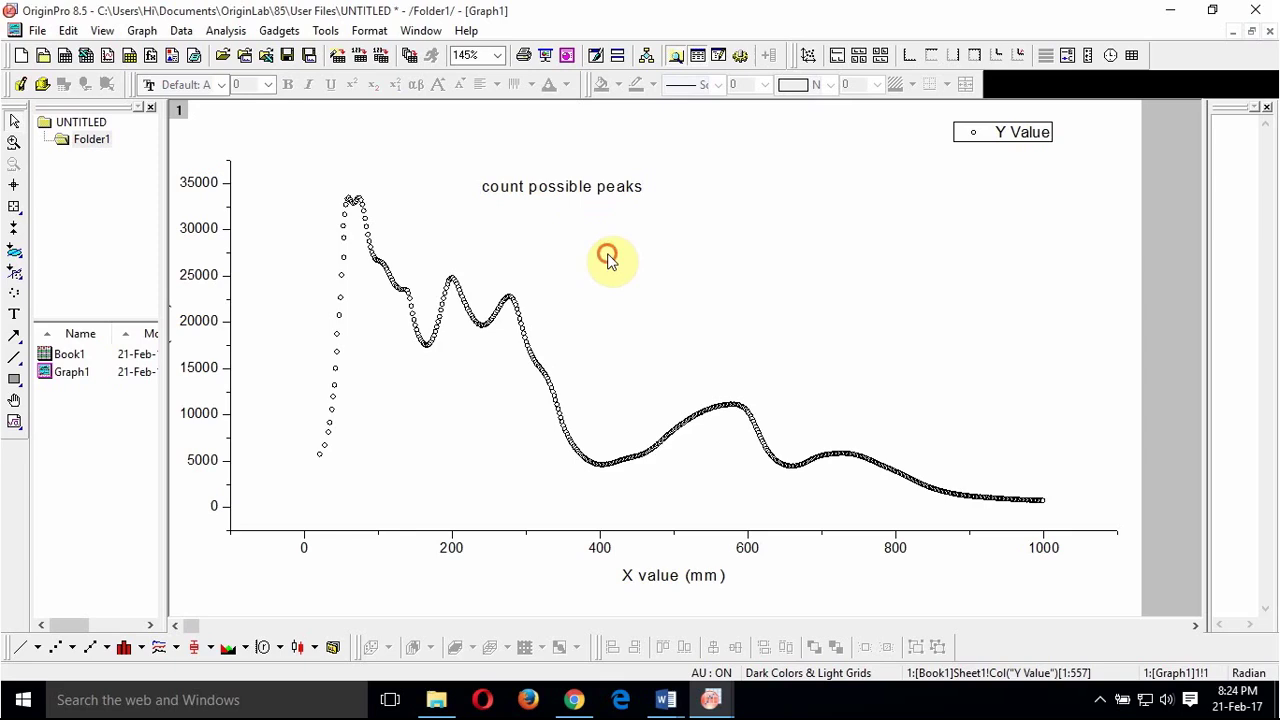
click(593, 193)
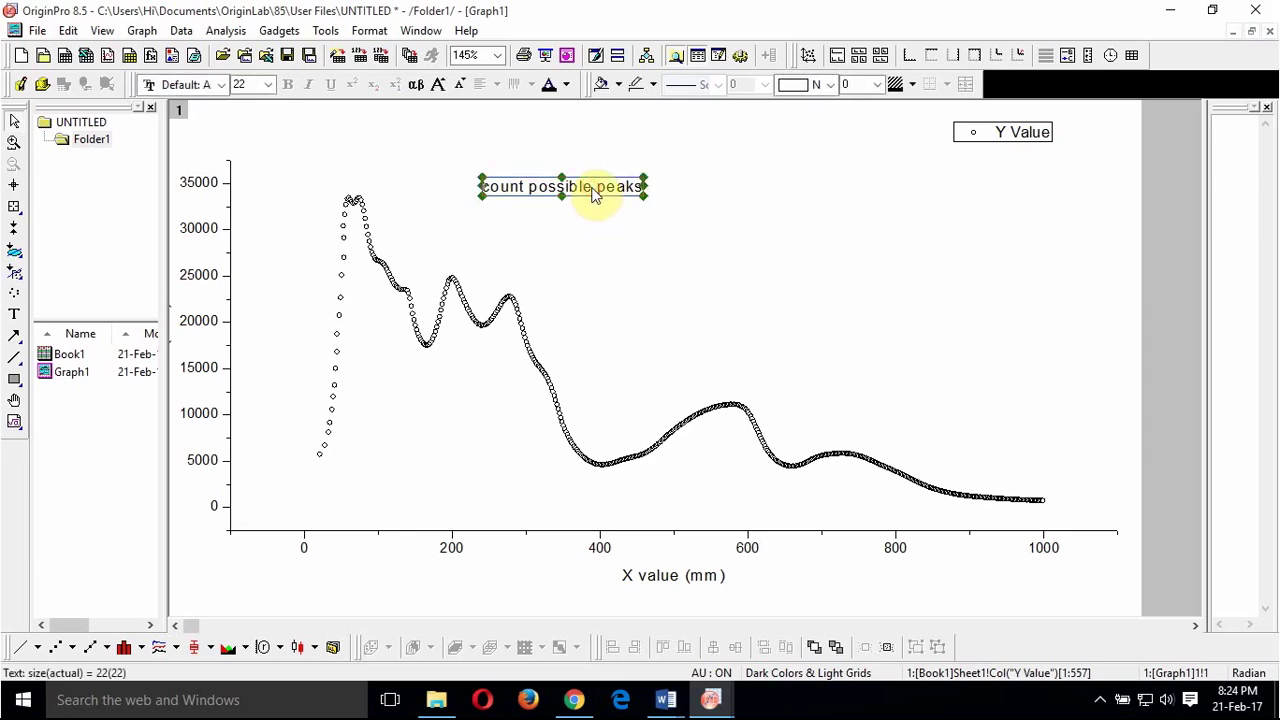
key(Delete)
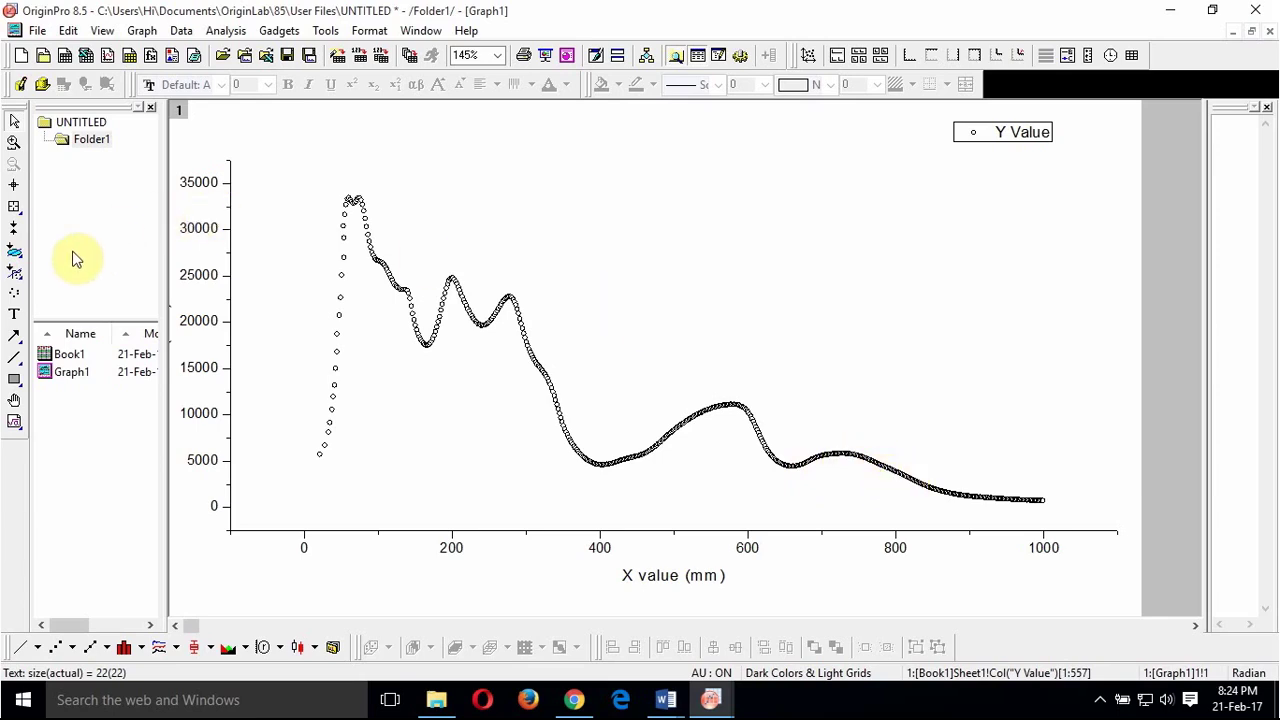
Step: Add the text note "I guess 14 peaks are there" above the curve and delete it again
click(14, 313)
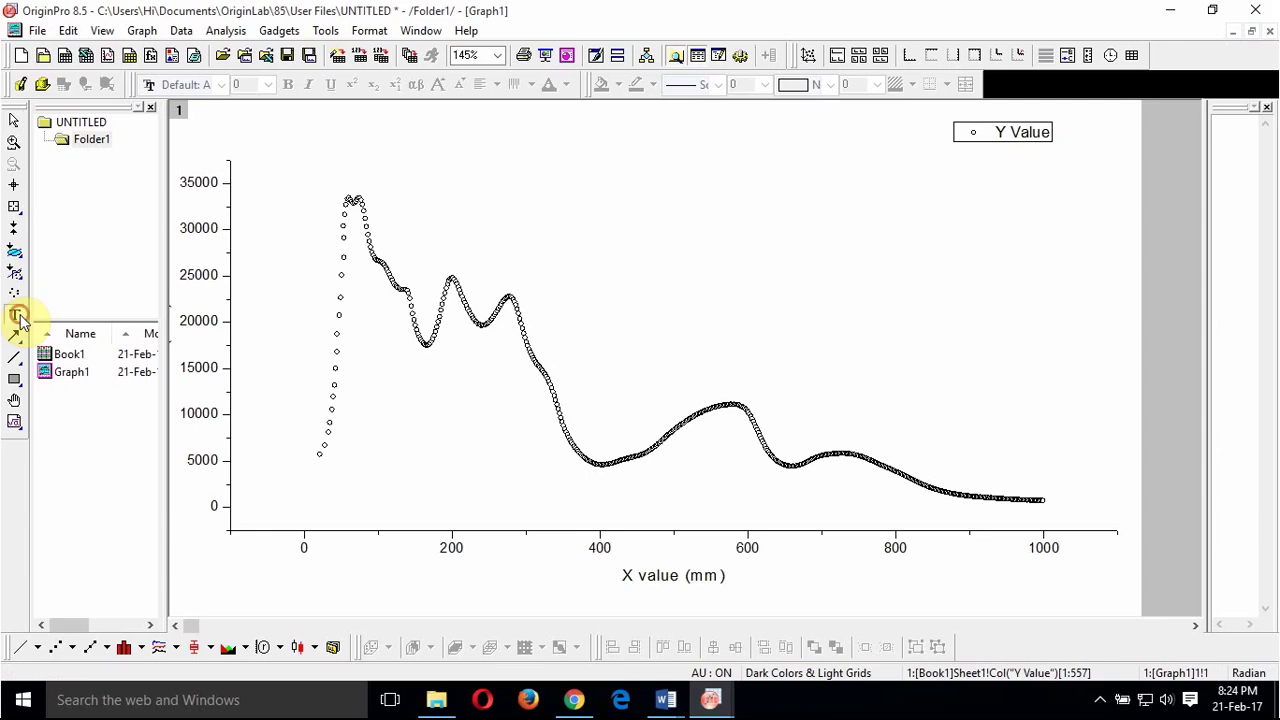
click(568, 211)
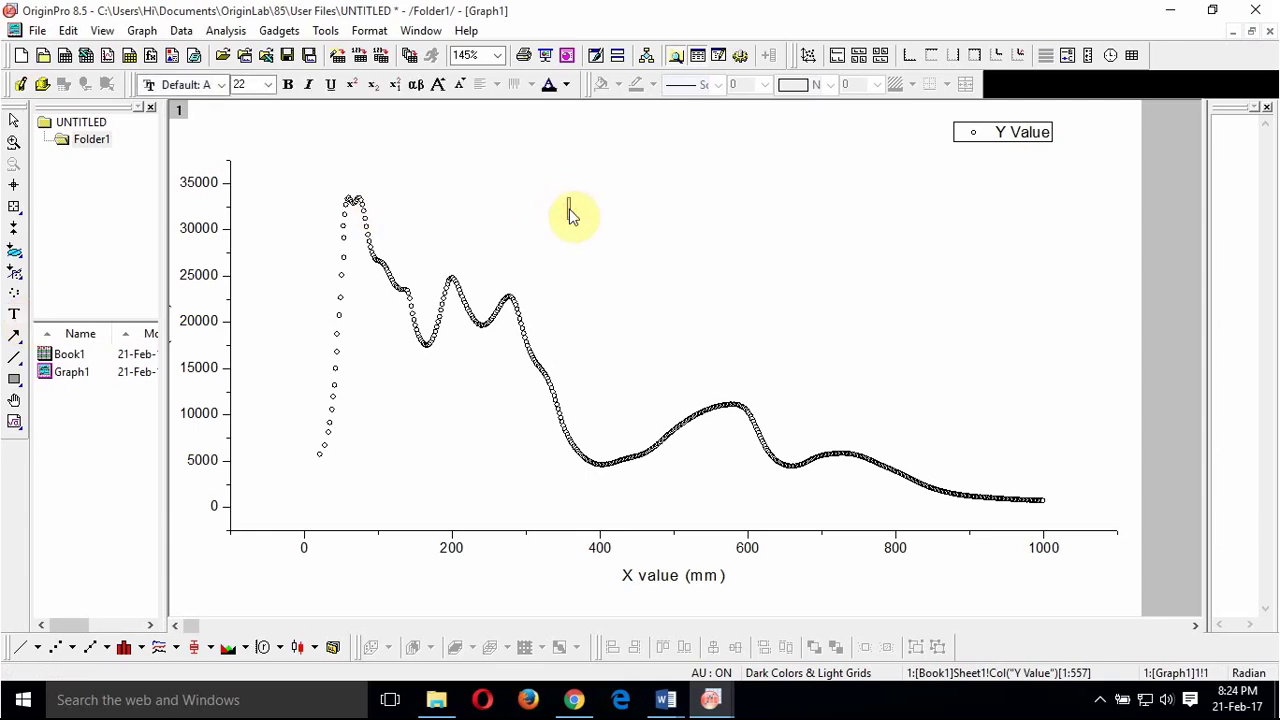
text(I guess 14)
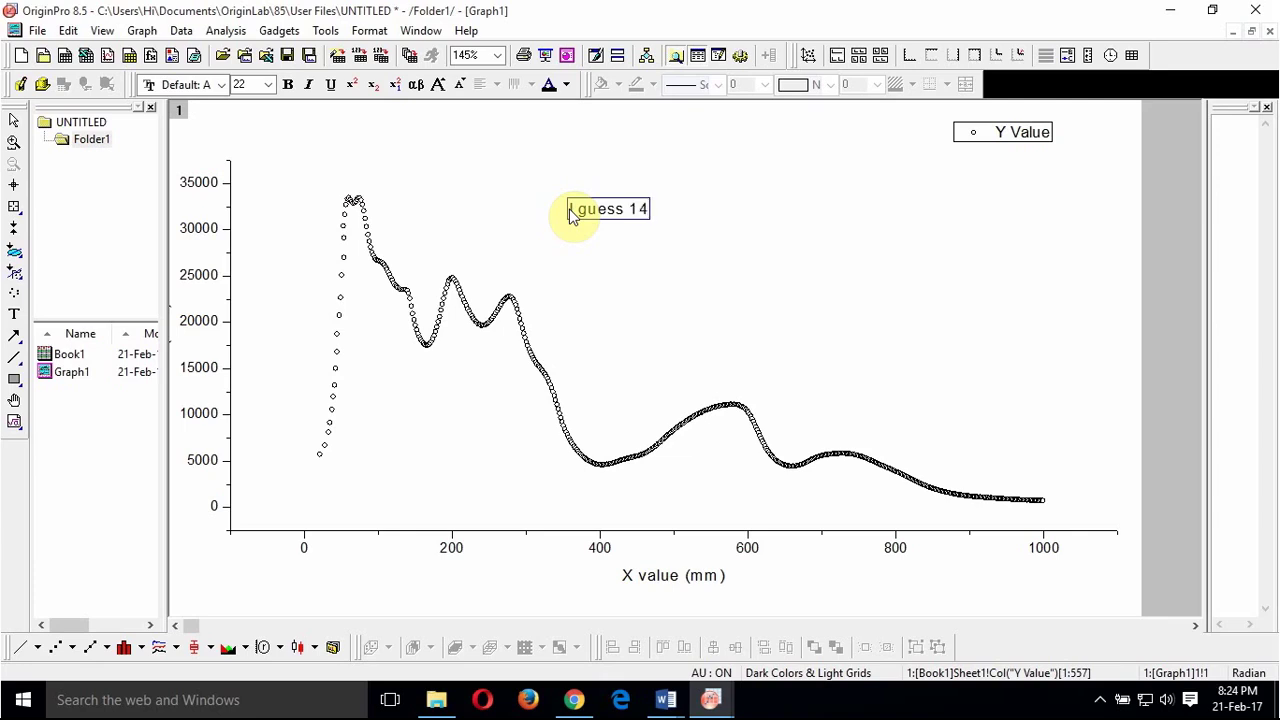
text( peaks)
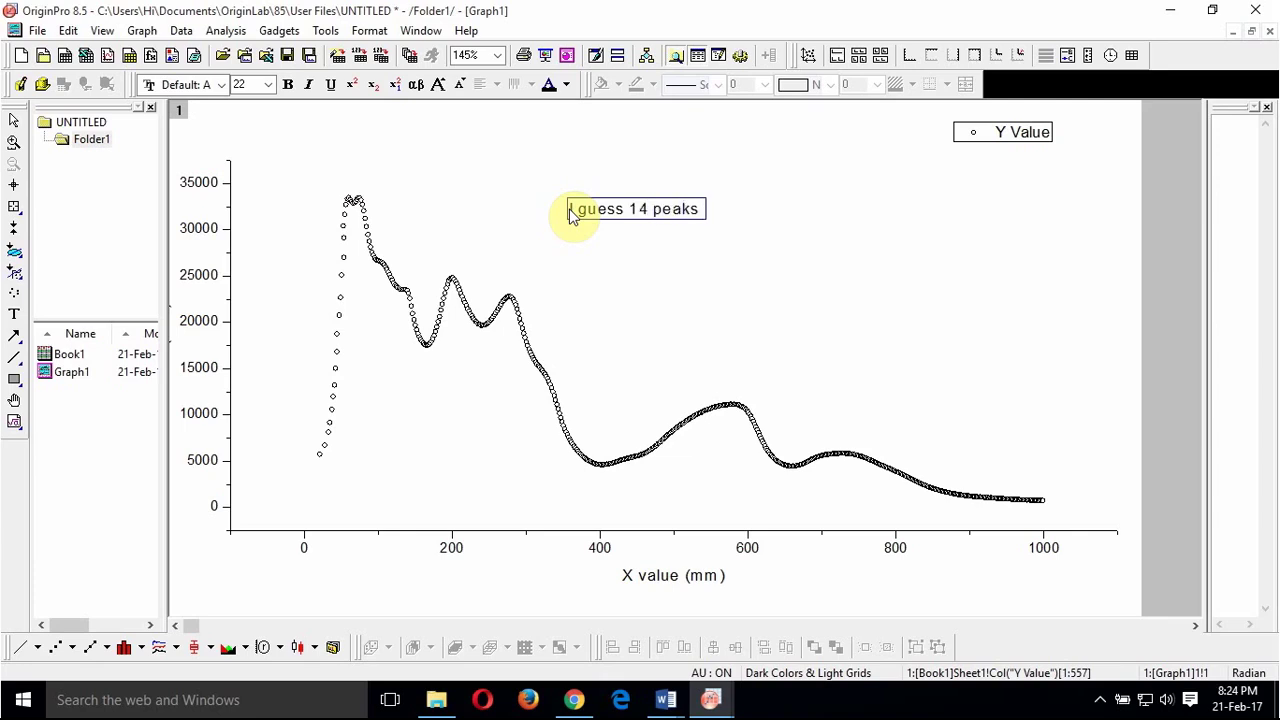
text( are there)
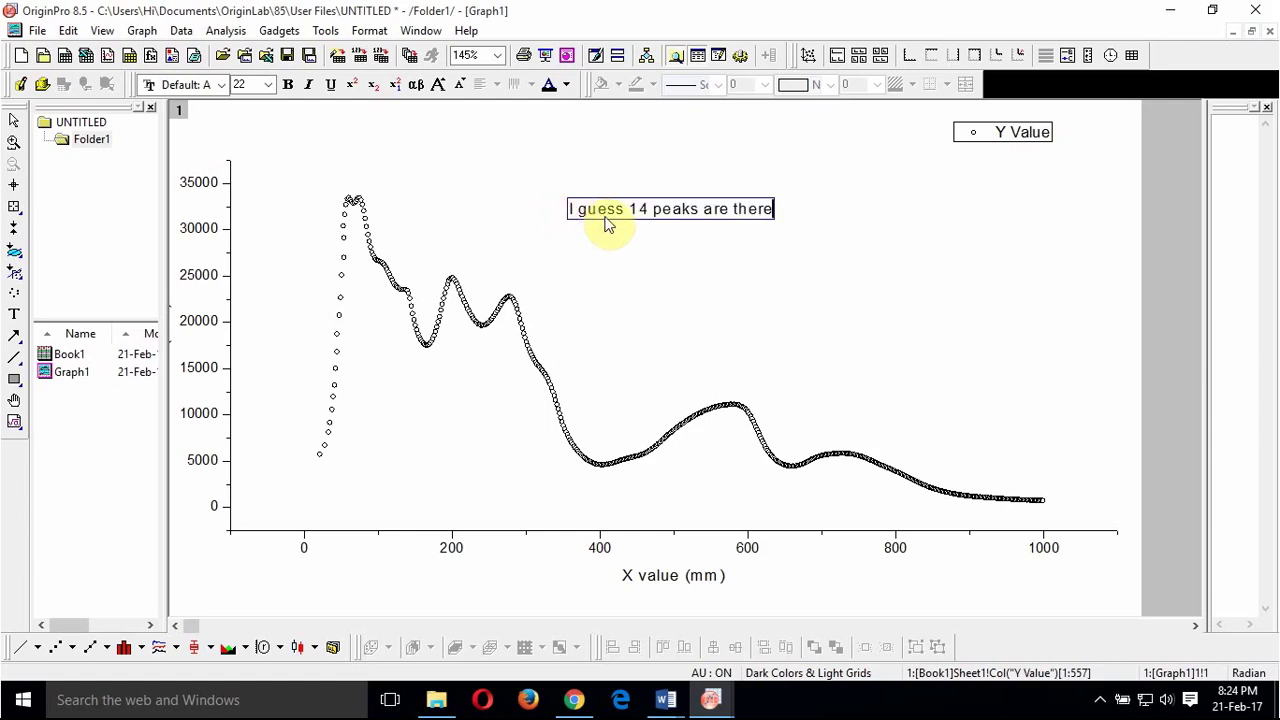
click(611, 226)
click(624, 214)
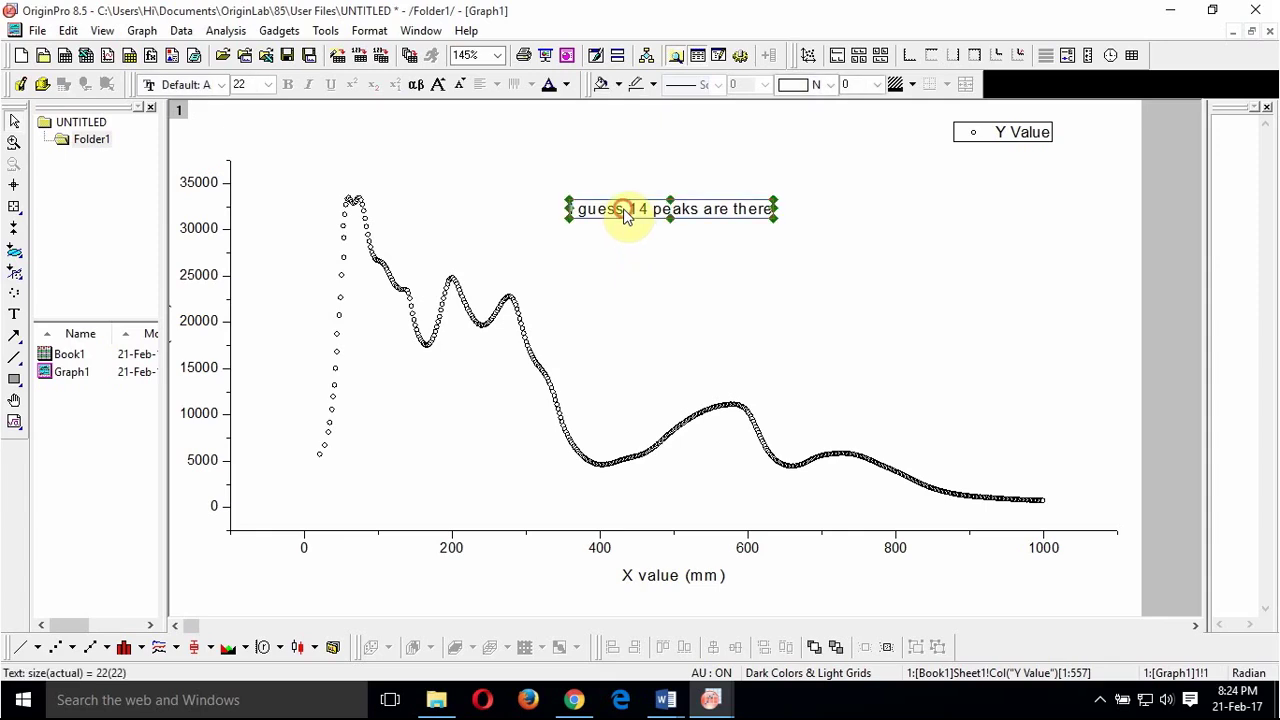
key(Delete)
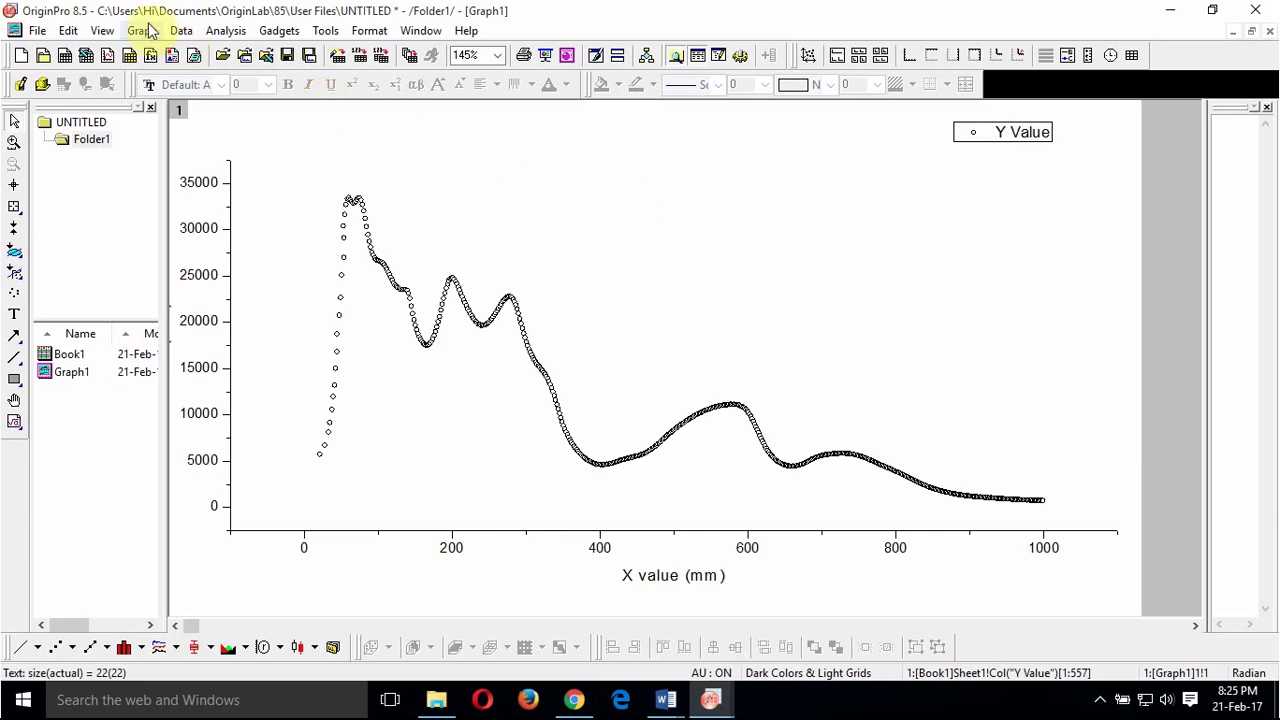
Step: Start a multiple peak fit on the Y Value curve with the Lorentz peak type and the guessed number of peaks
click(228, 31)
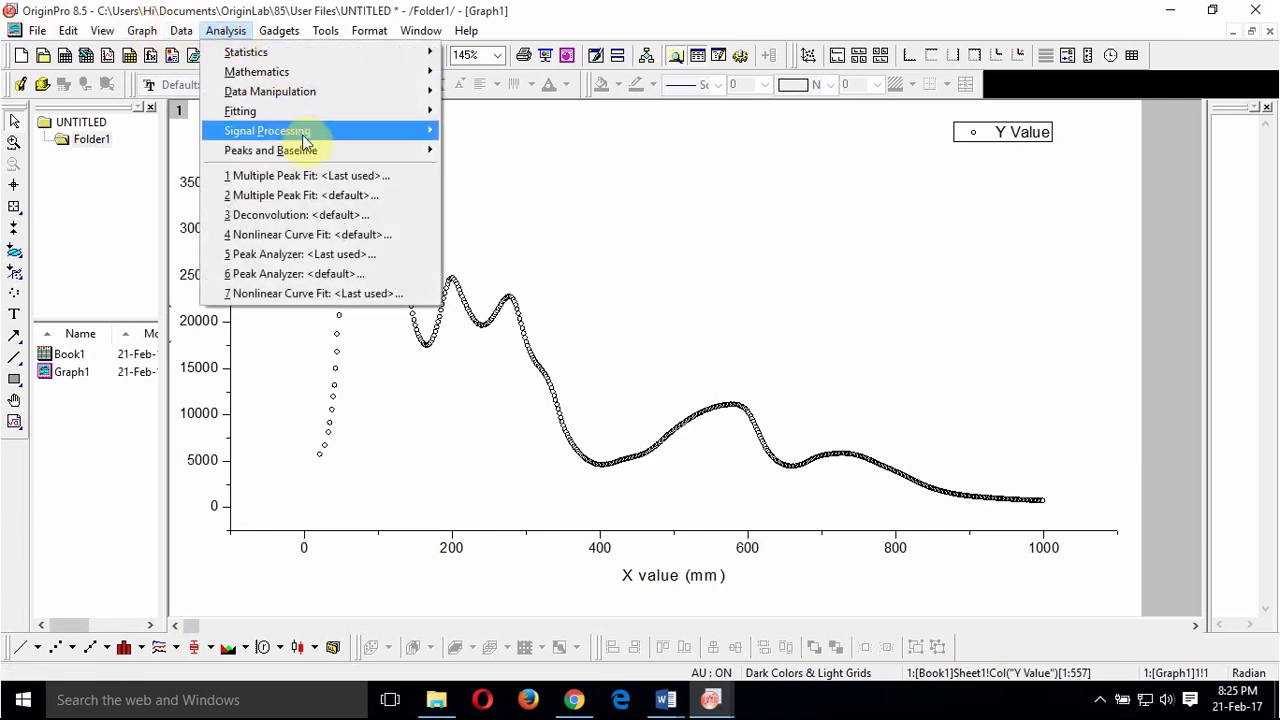
mouse_move(340, 158)
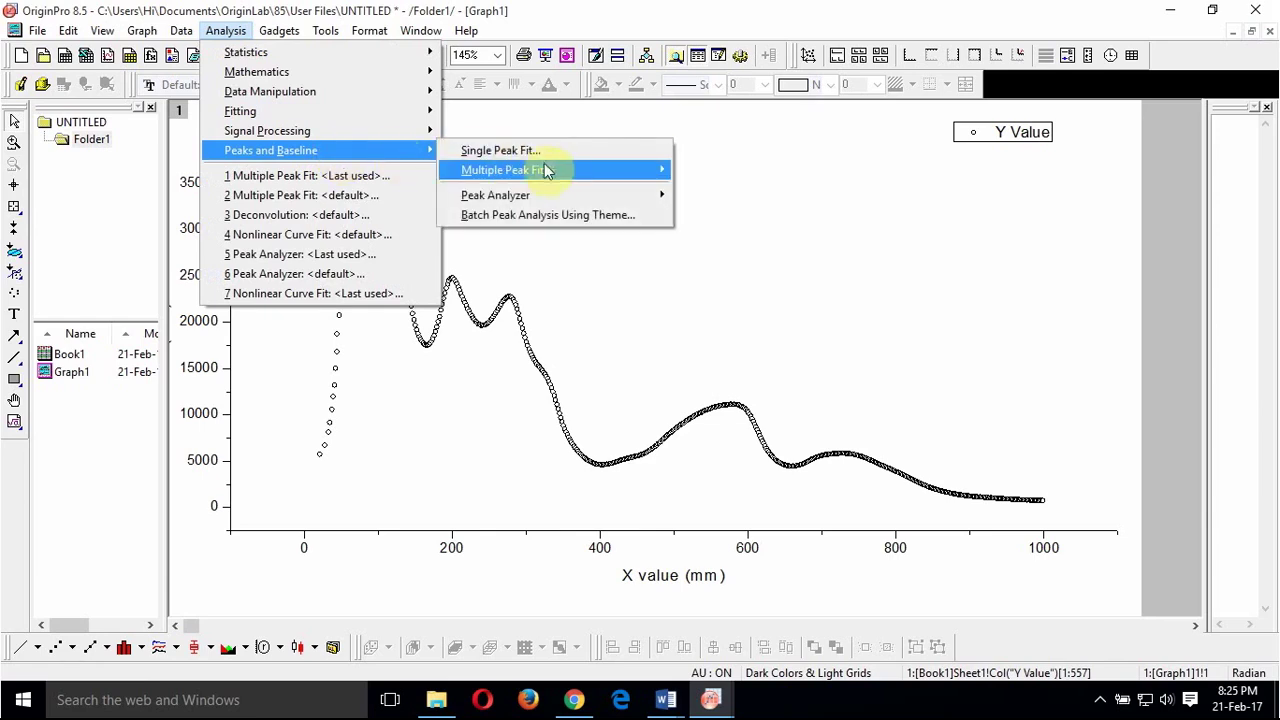
mouse_move(571, 172)
click(762, 197)
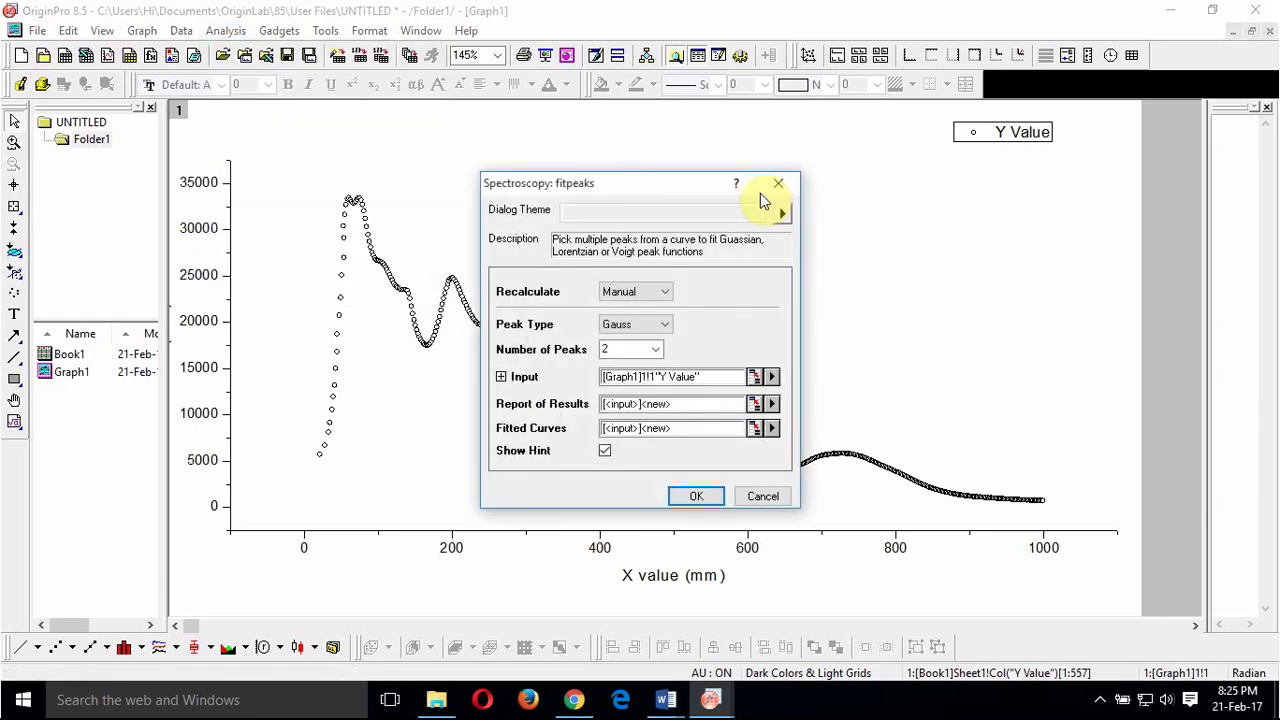
click(665, 324)
click(656, 354)
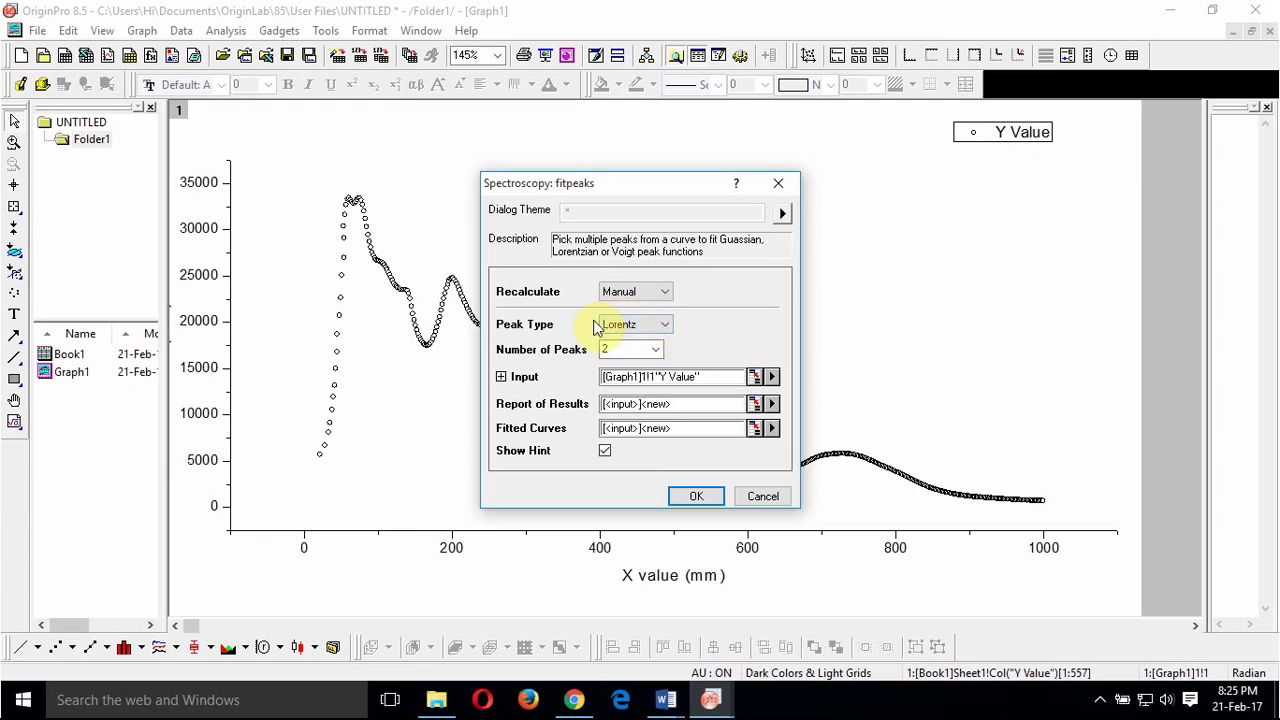
click(656, 350)
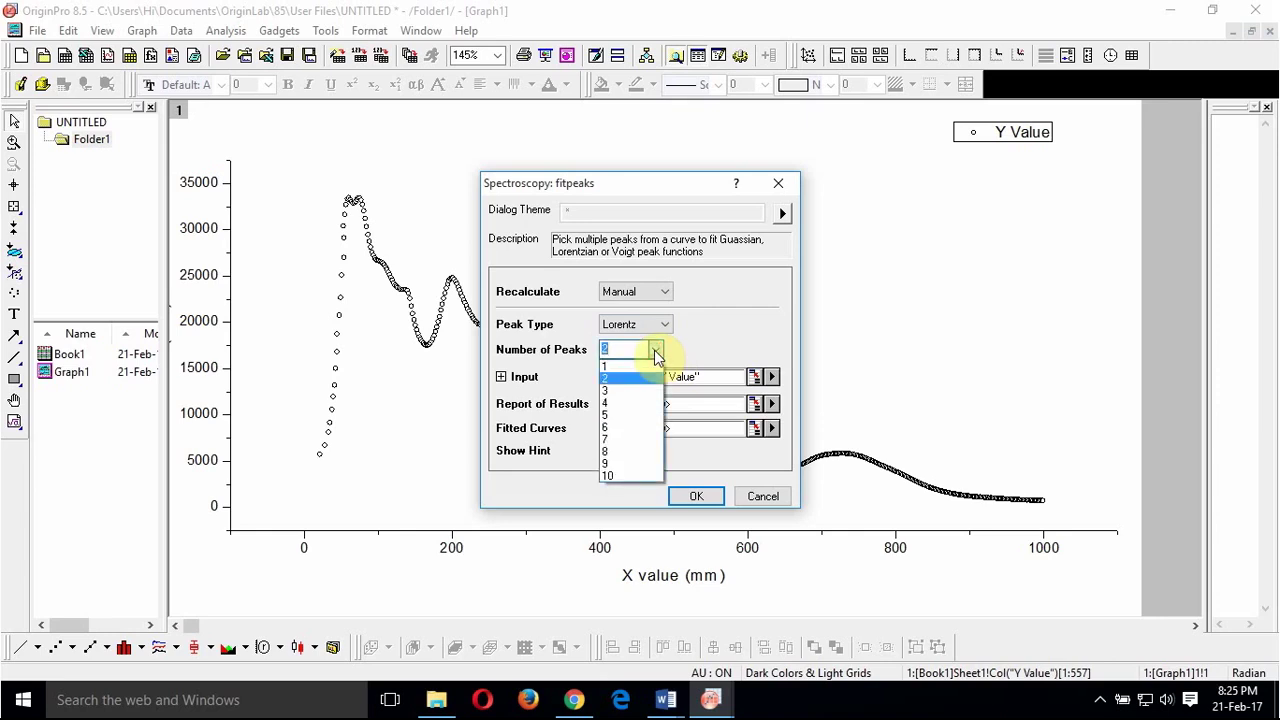
click(615, 366)
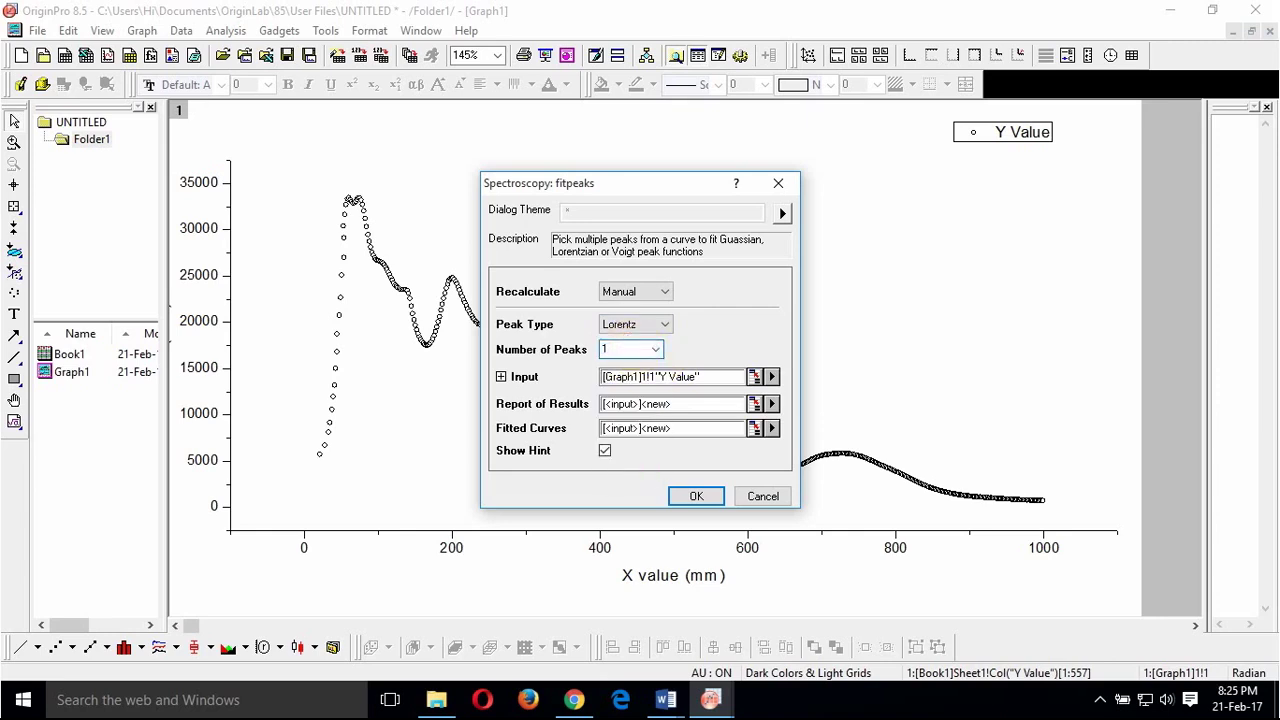
click(690, 497)
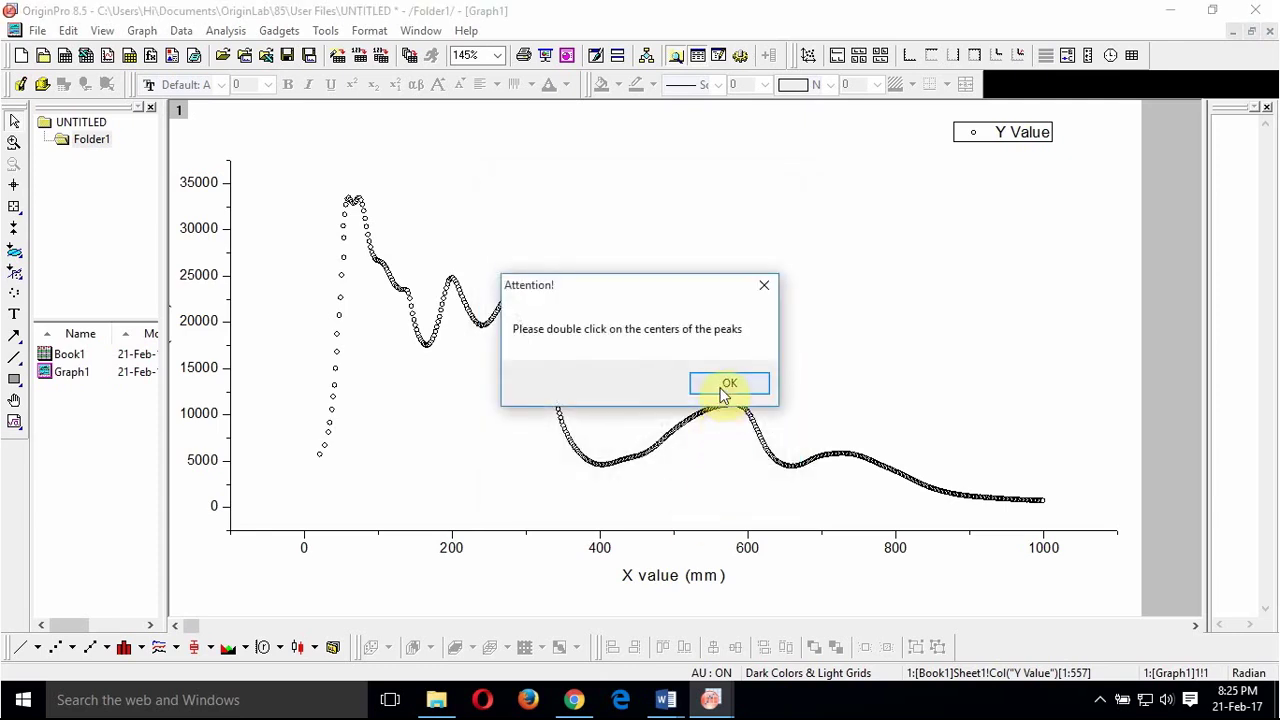
click(722, 384)
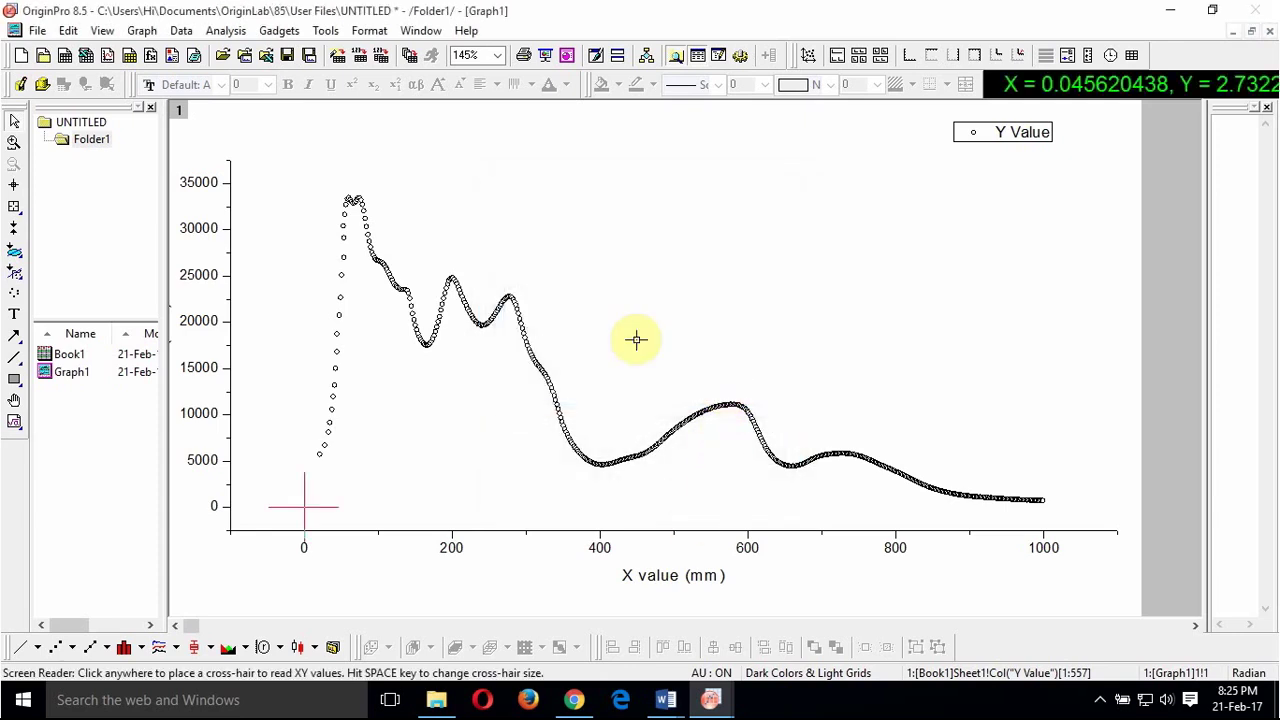
Step: Mark the first six peak centers on the curve at X of about 60, 75, 102, 137, 199 and 277
click(348, 197)
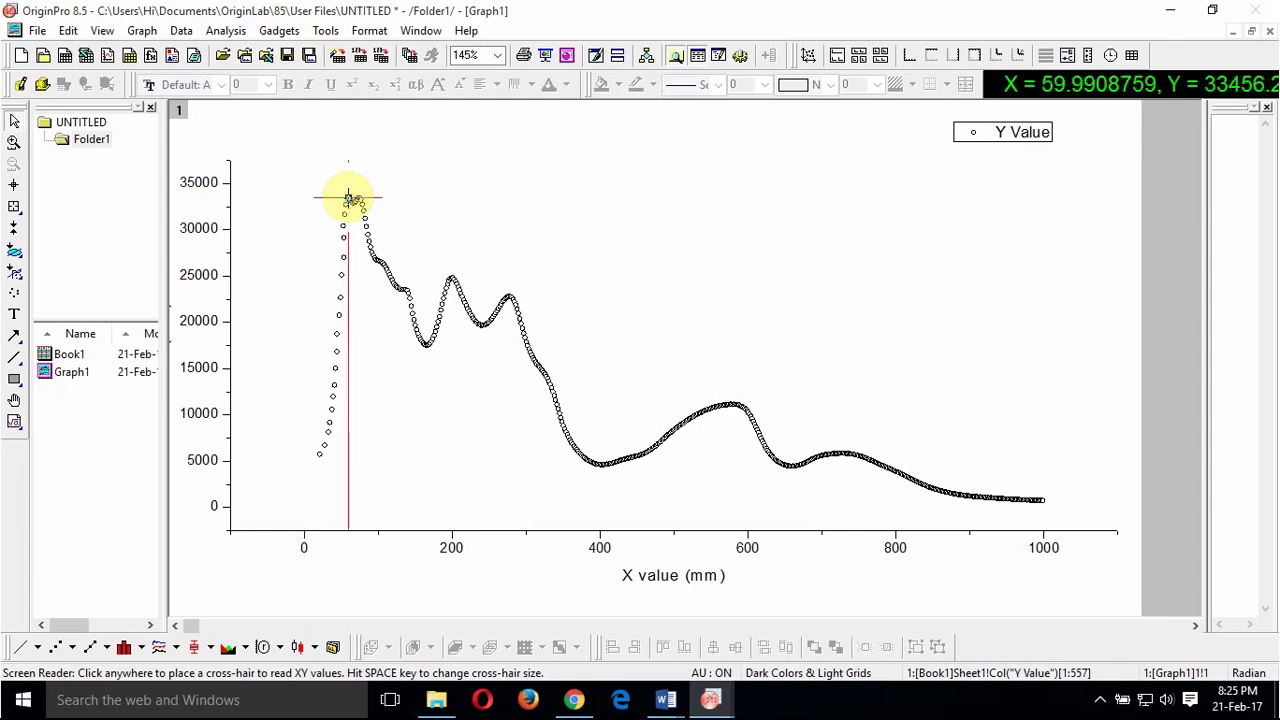
click(359, 197)
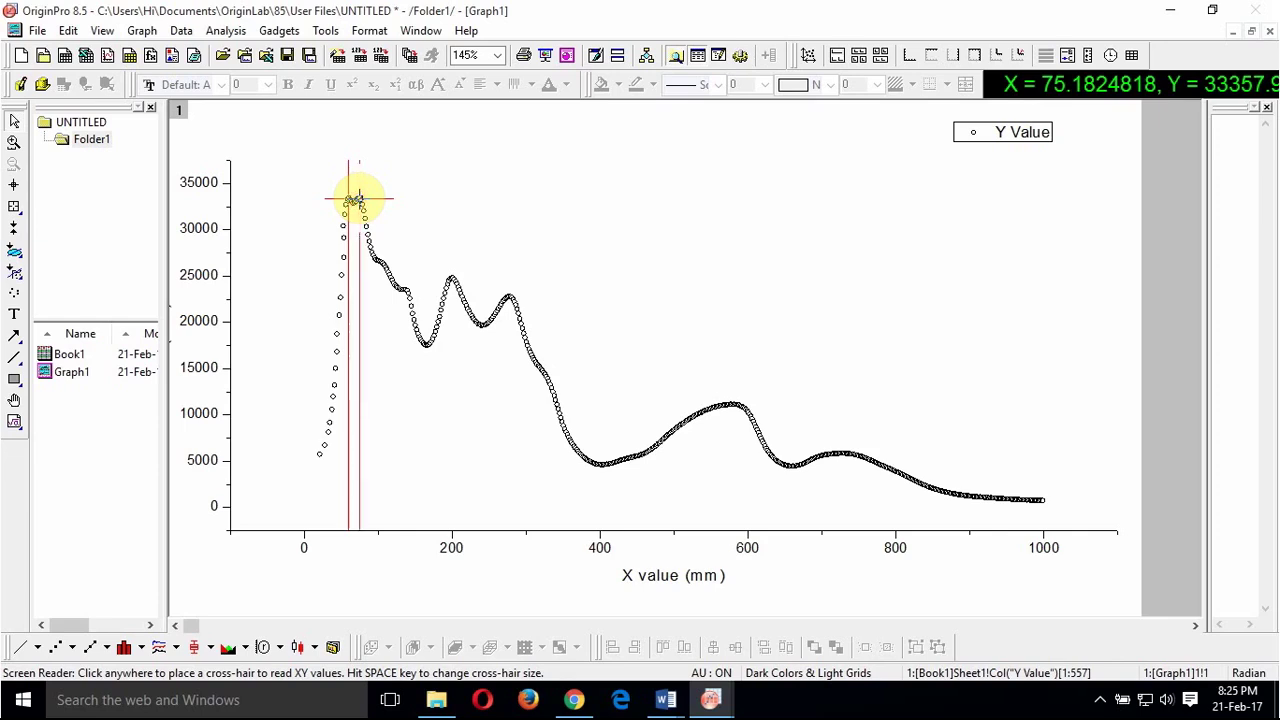
click(379, 258)
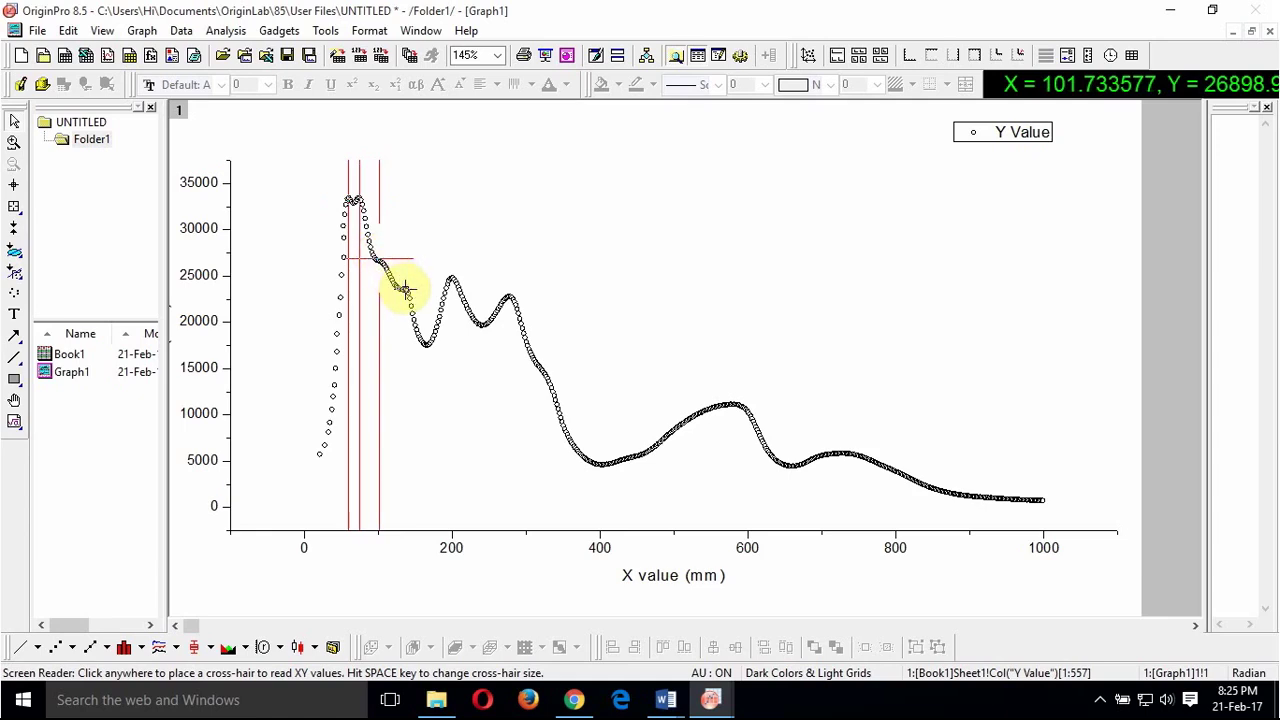
click(405, 290)
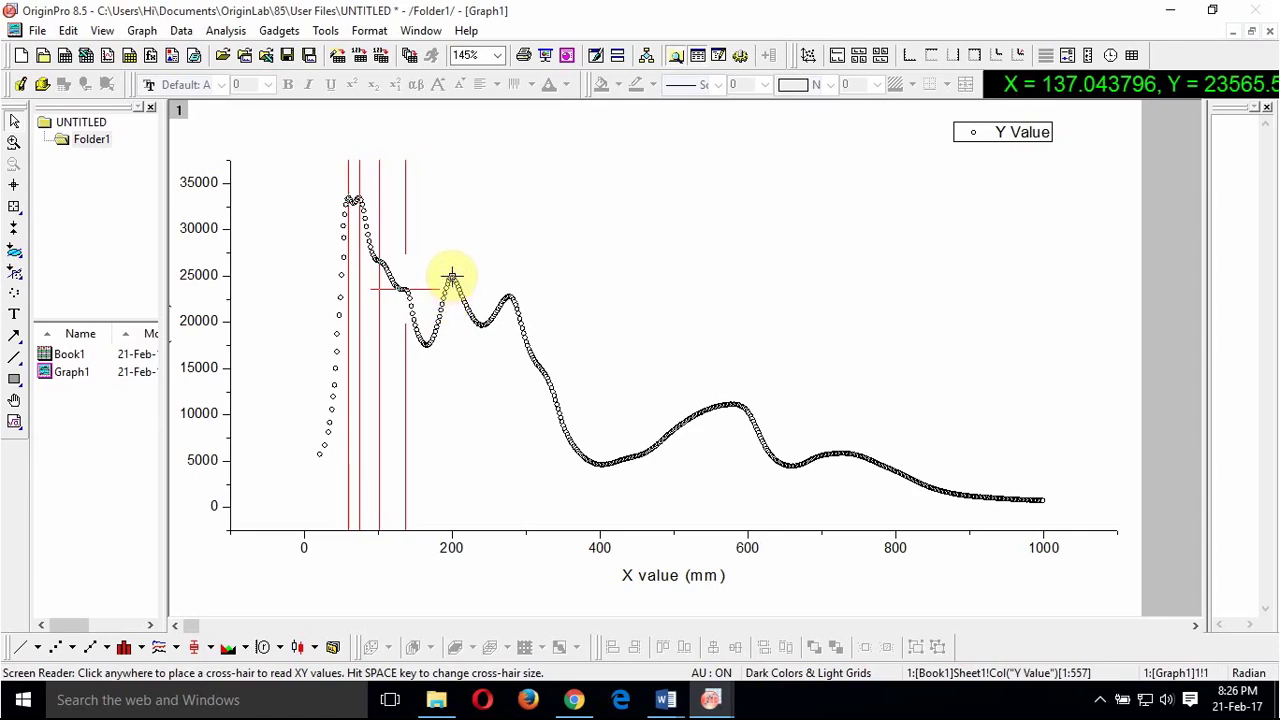
click(451, 276)
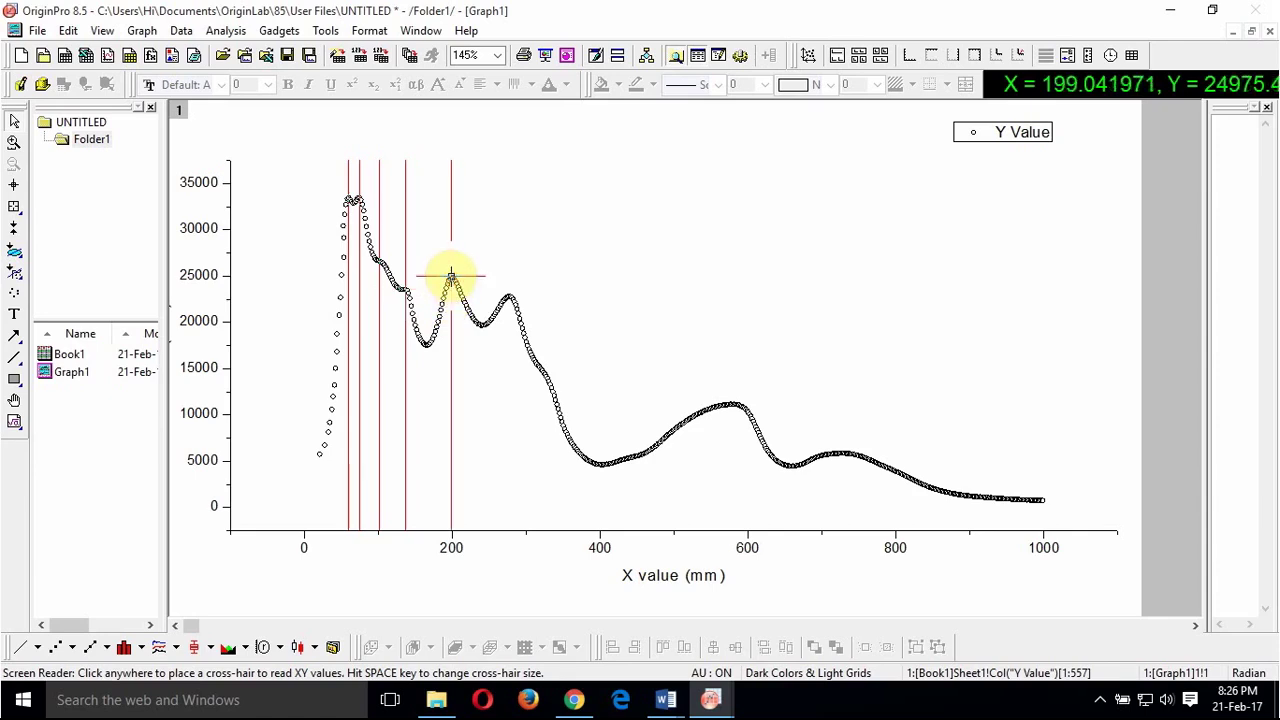
click(509, 296)
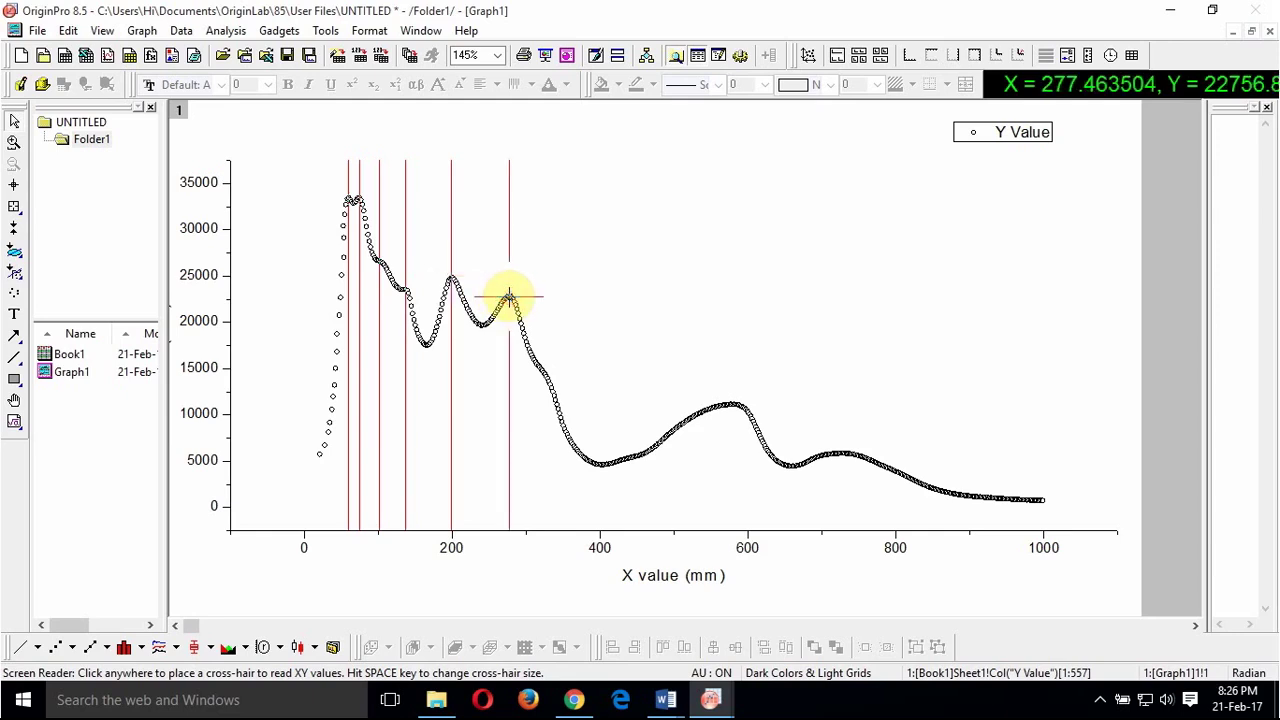
Step: Mark a peak center on the falling shoulder of the curve at X of about 323
click(543, 375)
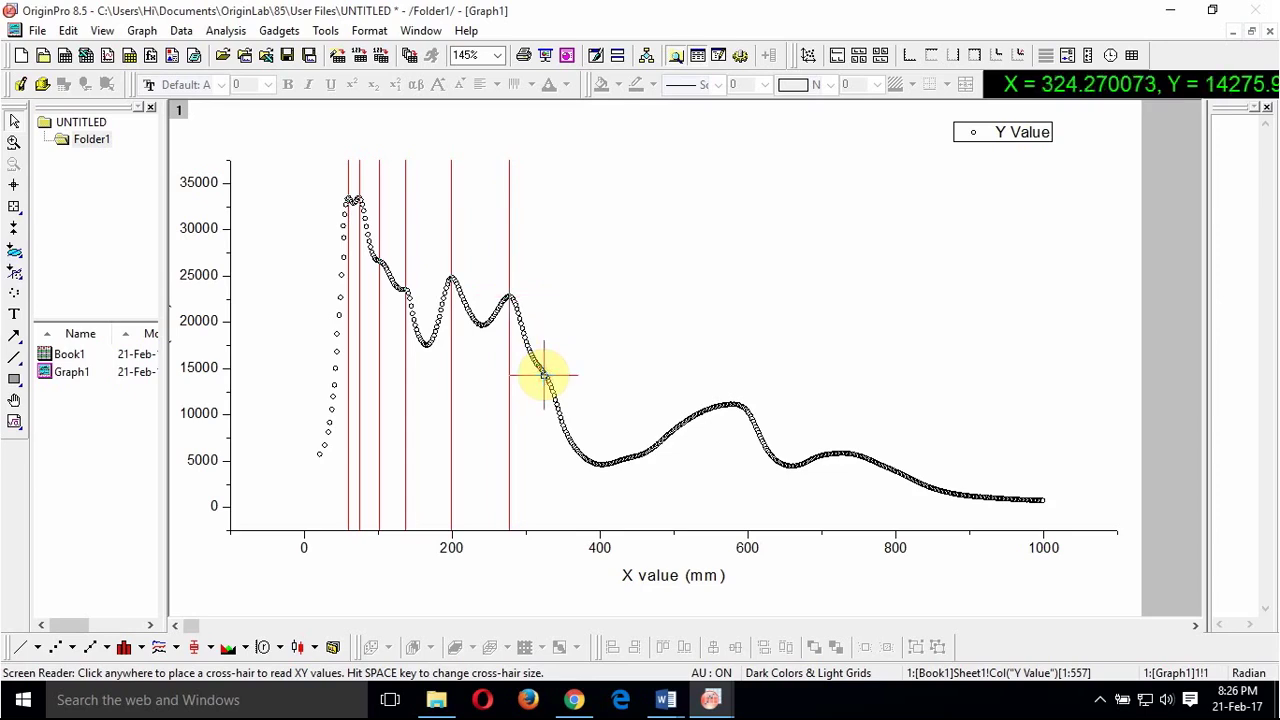
key(Left)
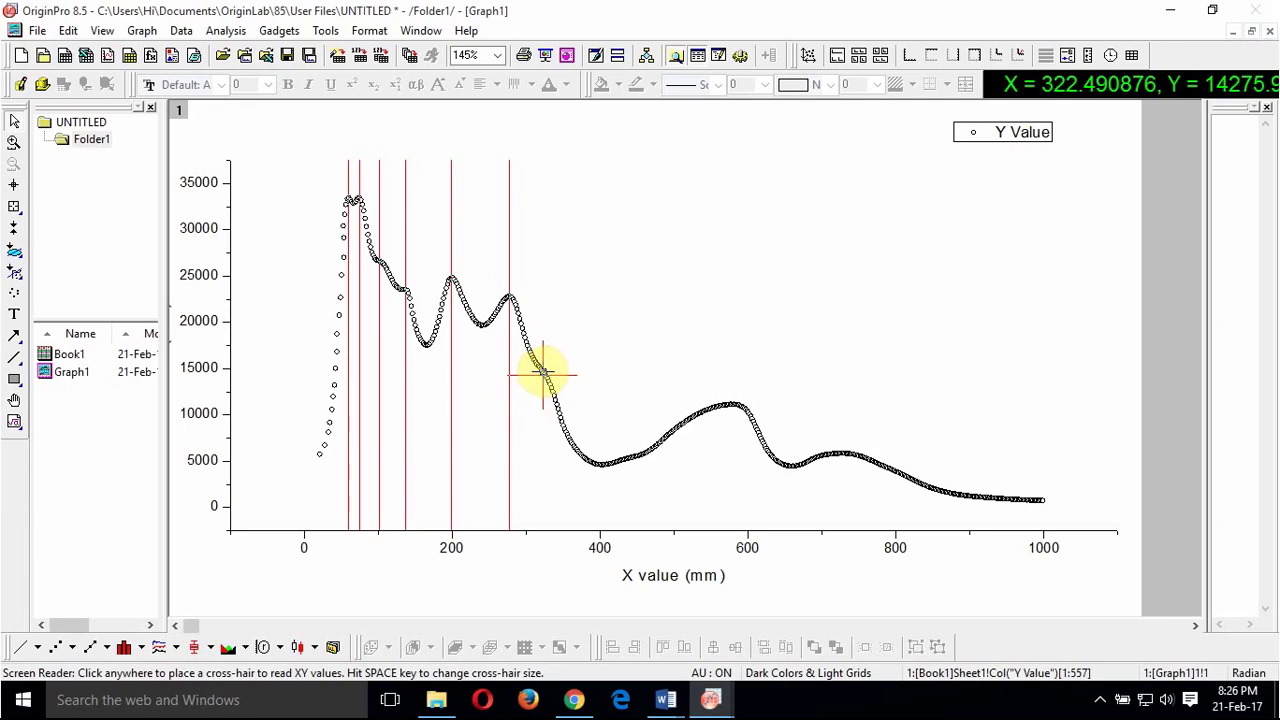
click(542, 371)
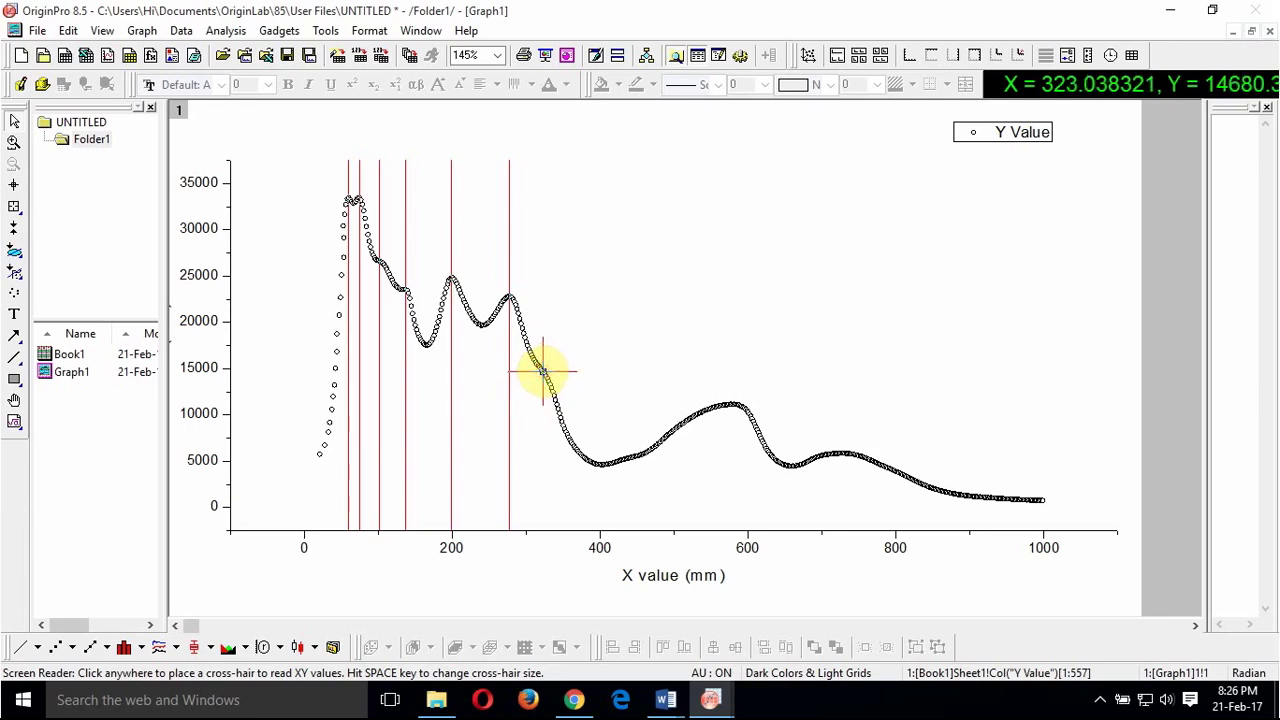
double_click(542, 372)
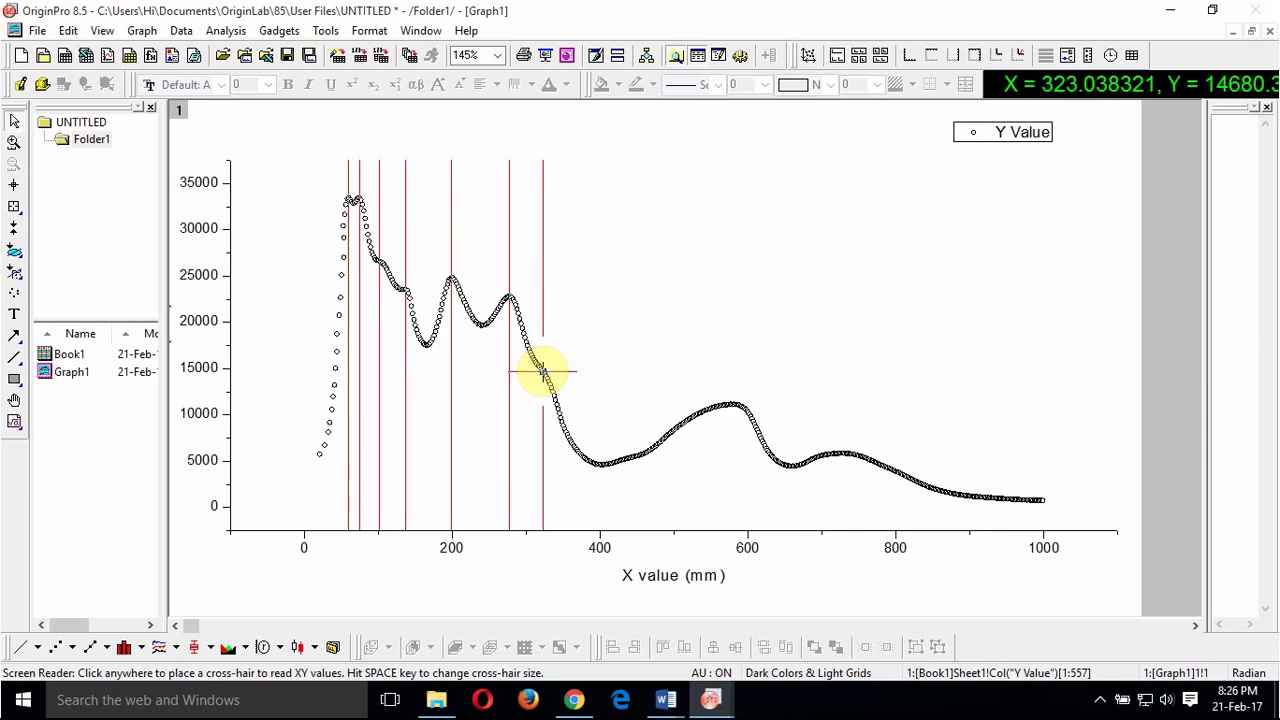
Step: Mark a peak center on the slight rise just after the 400 mm valley, at X of about 438
click(624, 460)
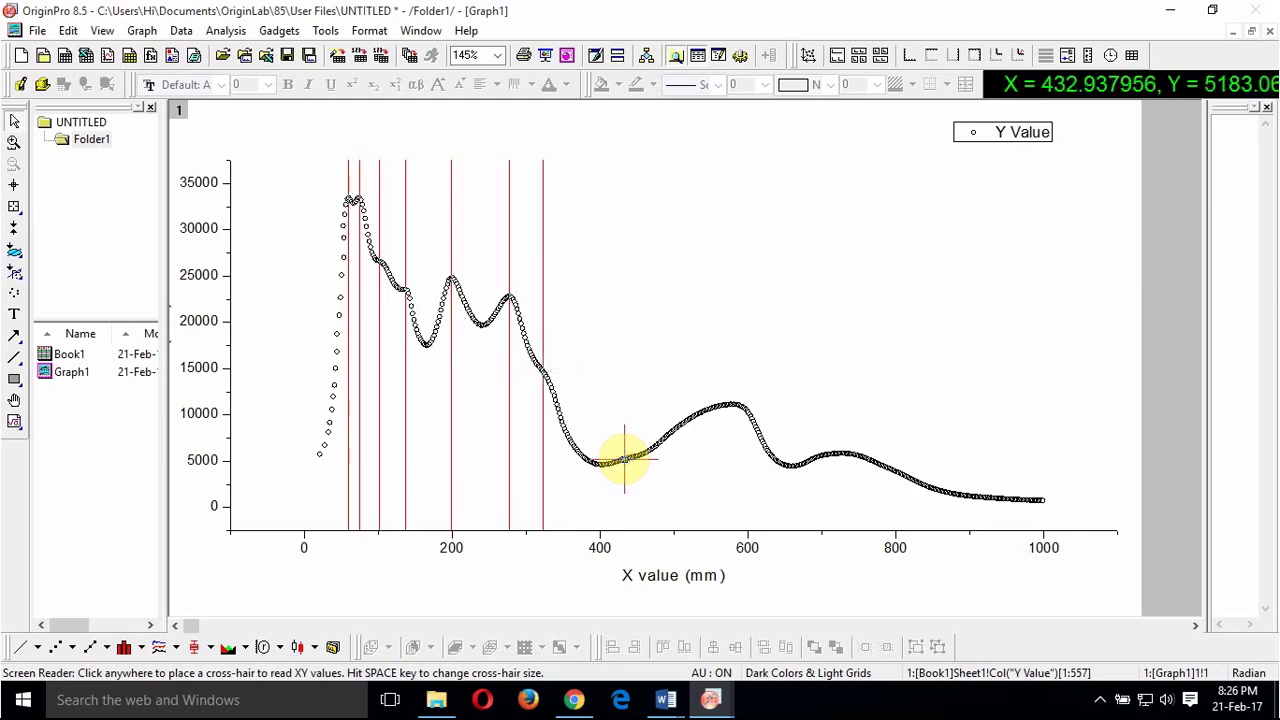
click(625, 460)
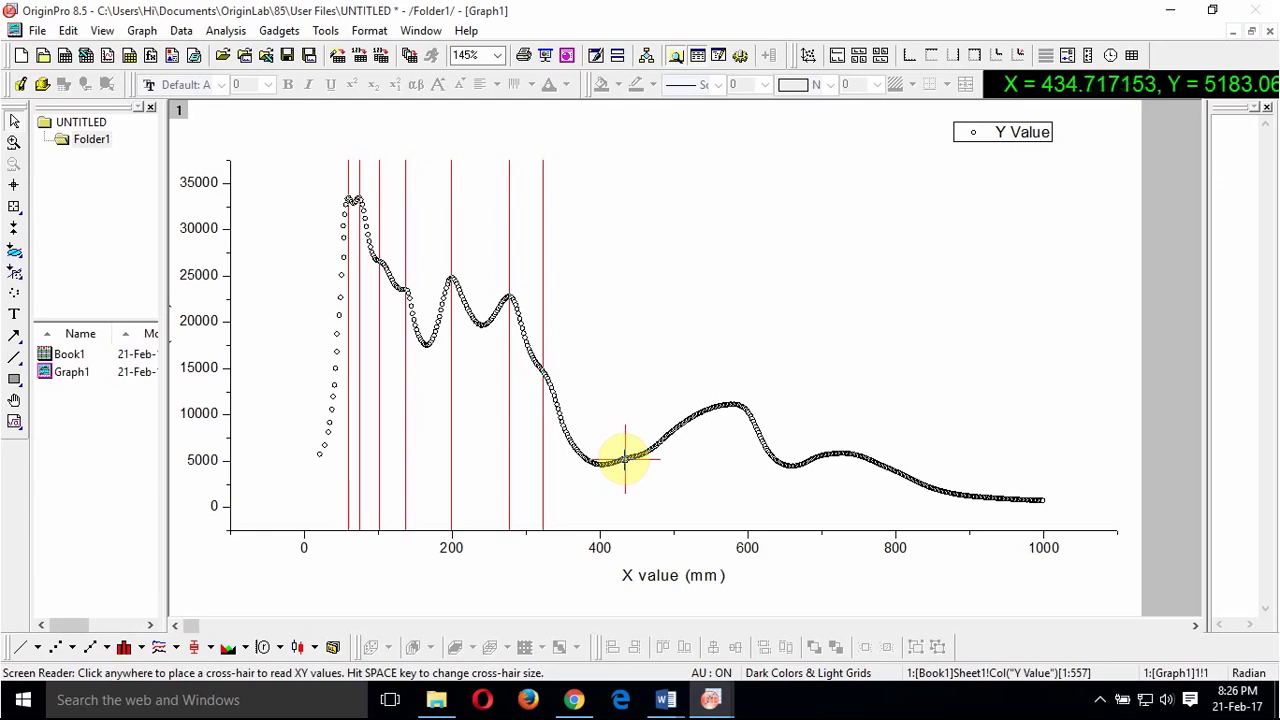
click(627, 460)
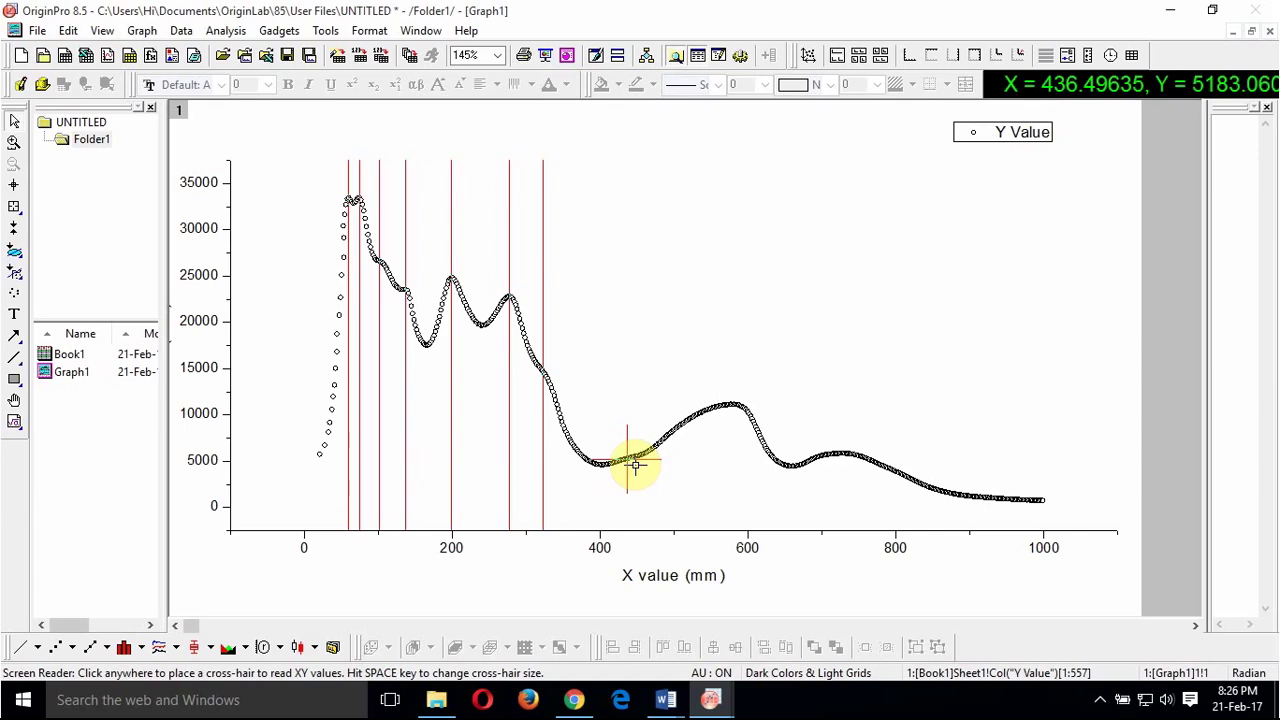
key(Right)
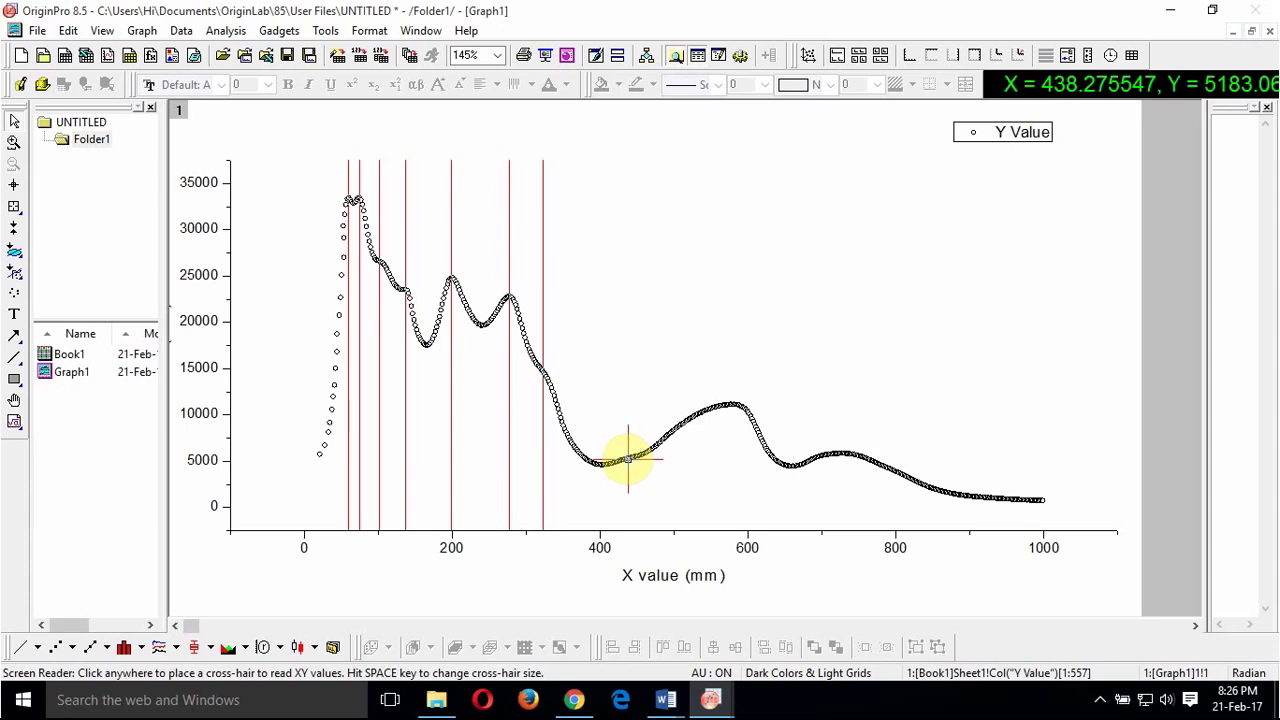
click(628, 459)
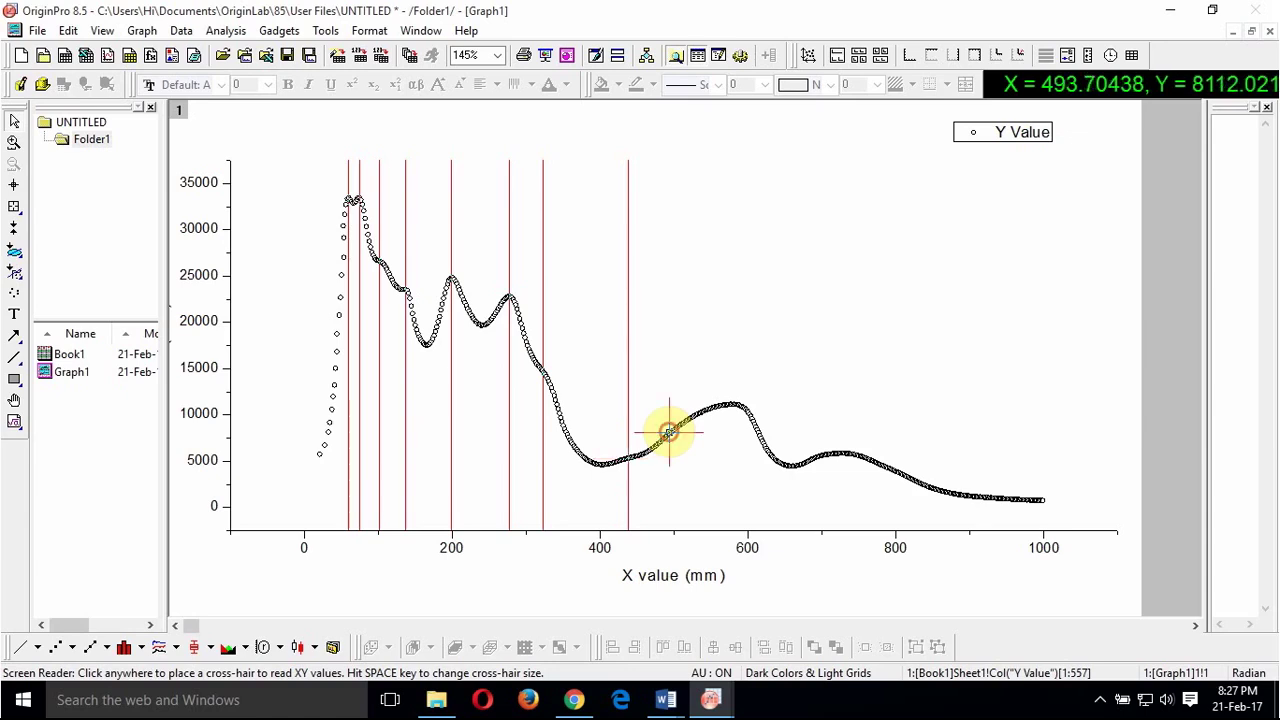
Step: Mark a peak center on the slope rising toward the broad peak, at X of about 481
click(669, 433)
click(668, 433)
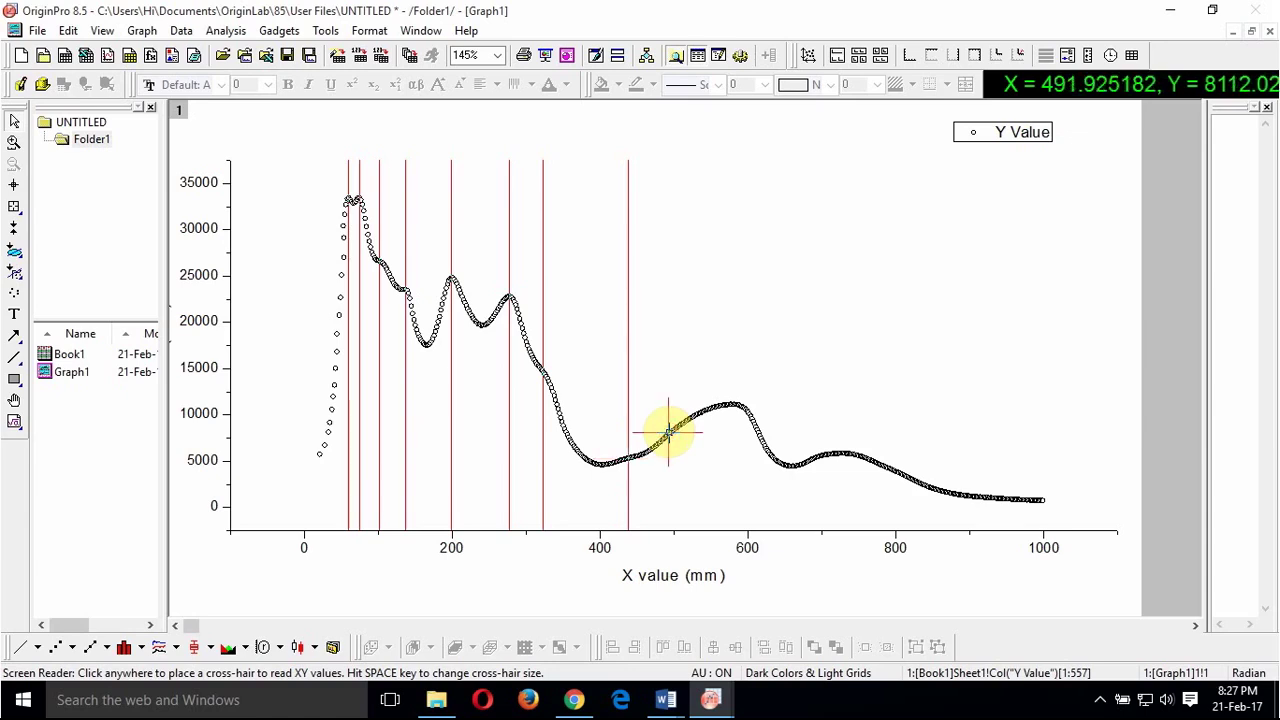
key(Left)
key(Left)
key(Left)
key(Left)
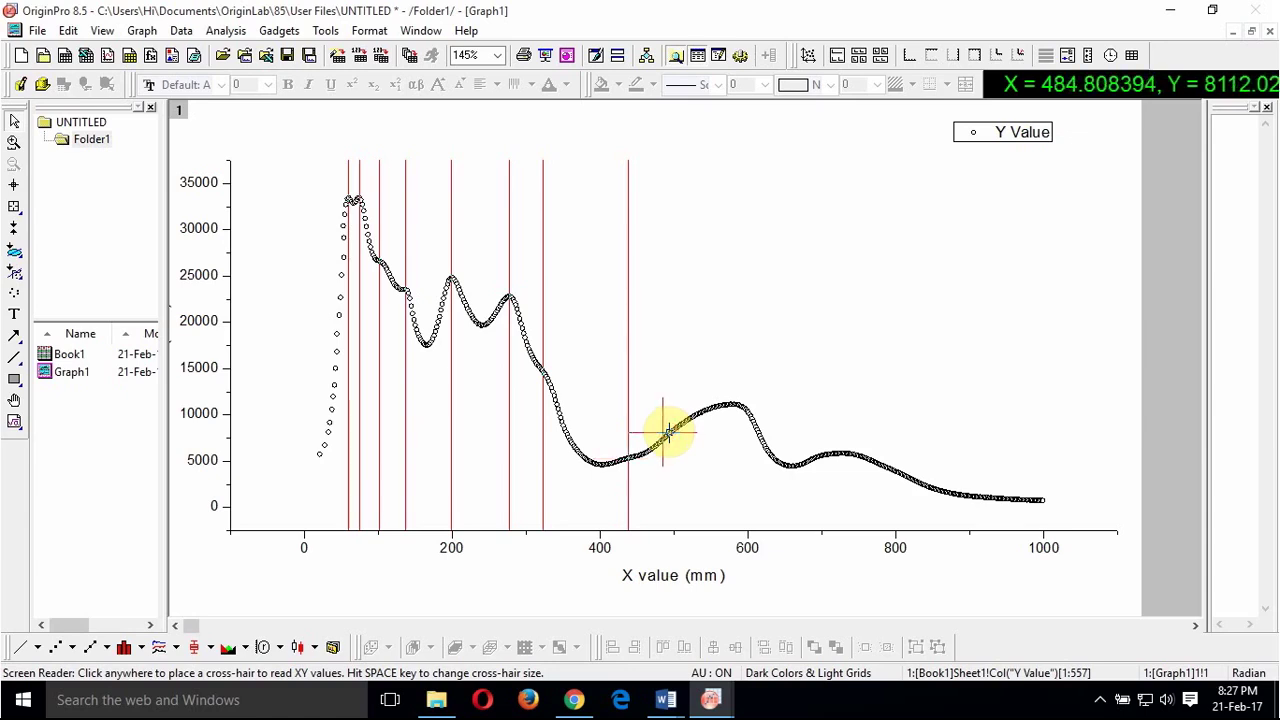
key(Left)
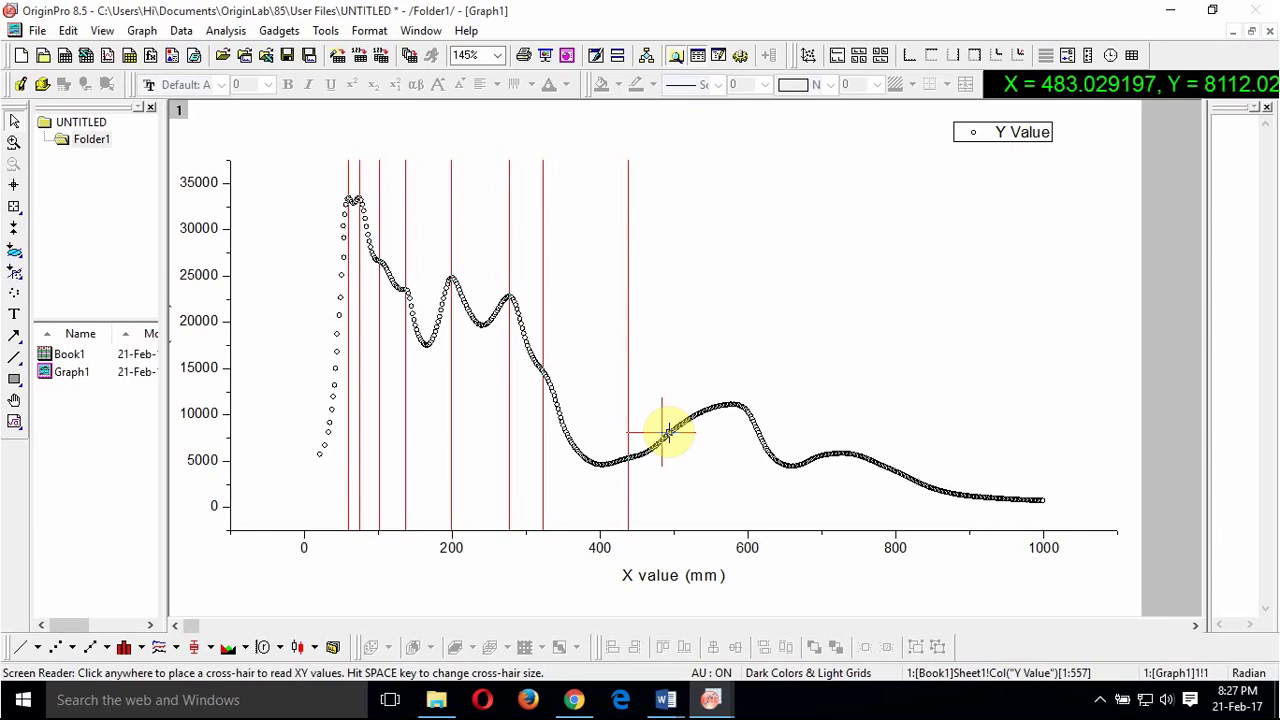
key(Left)
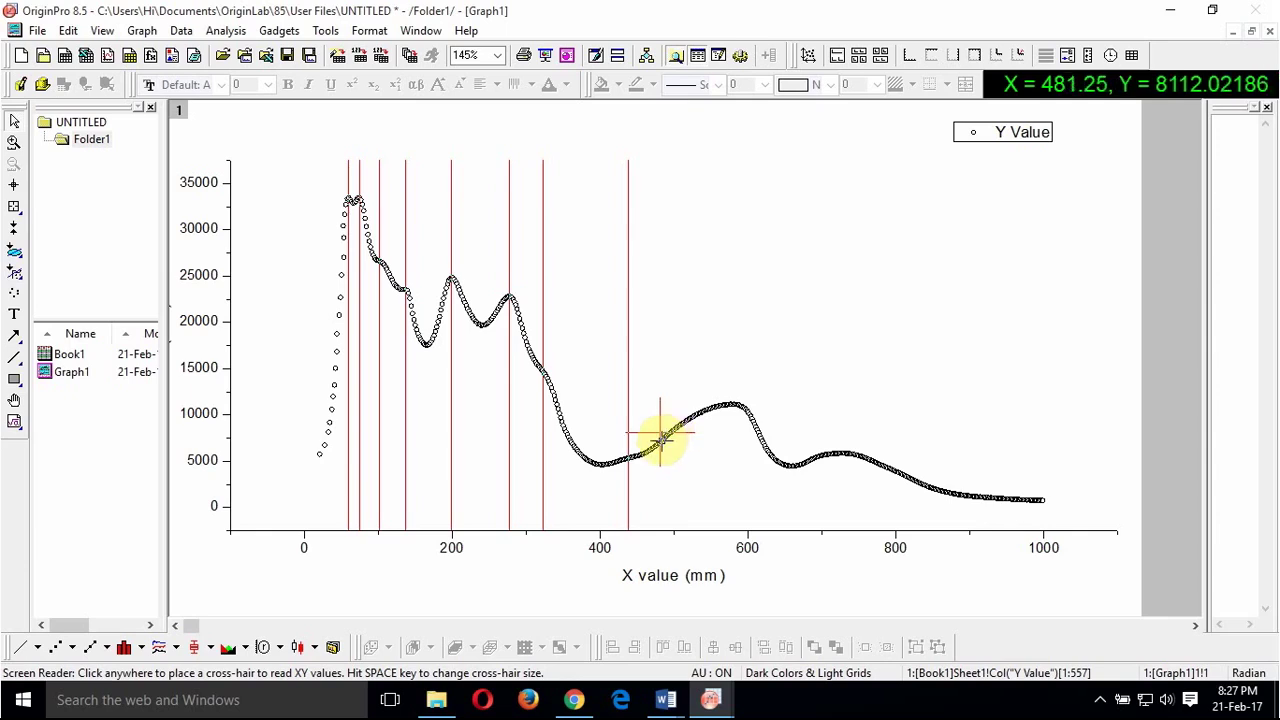
click(660, 442)
key(space)
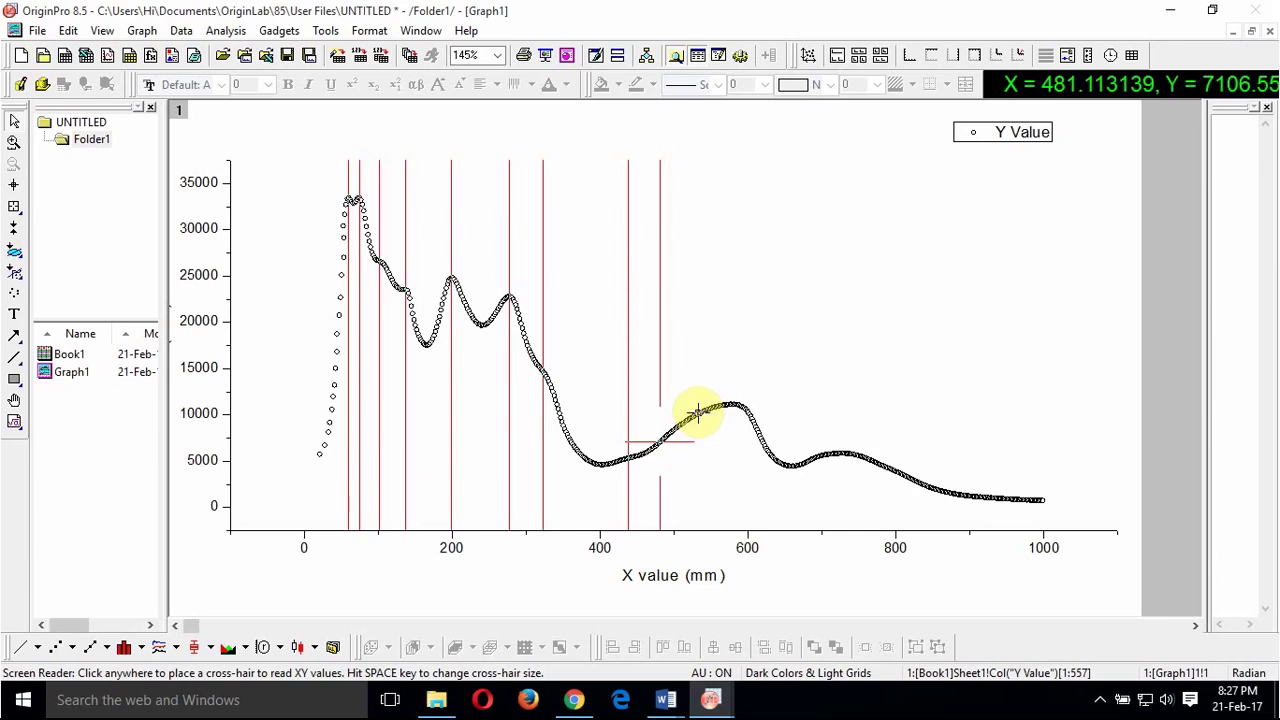
Step: Mark two peak centers on the broad peak near 600 mm, at X of about 538 and 586
click(697, 412)
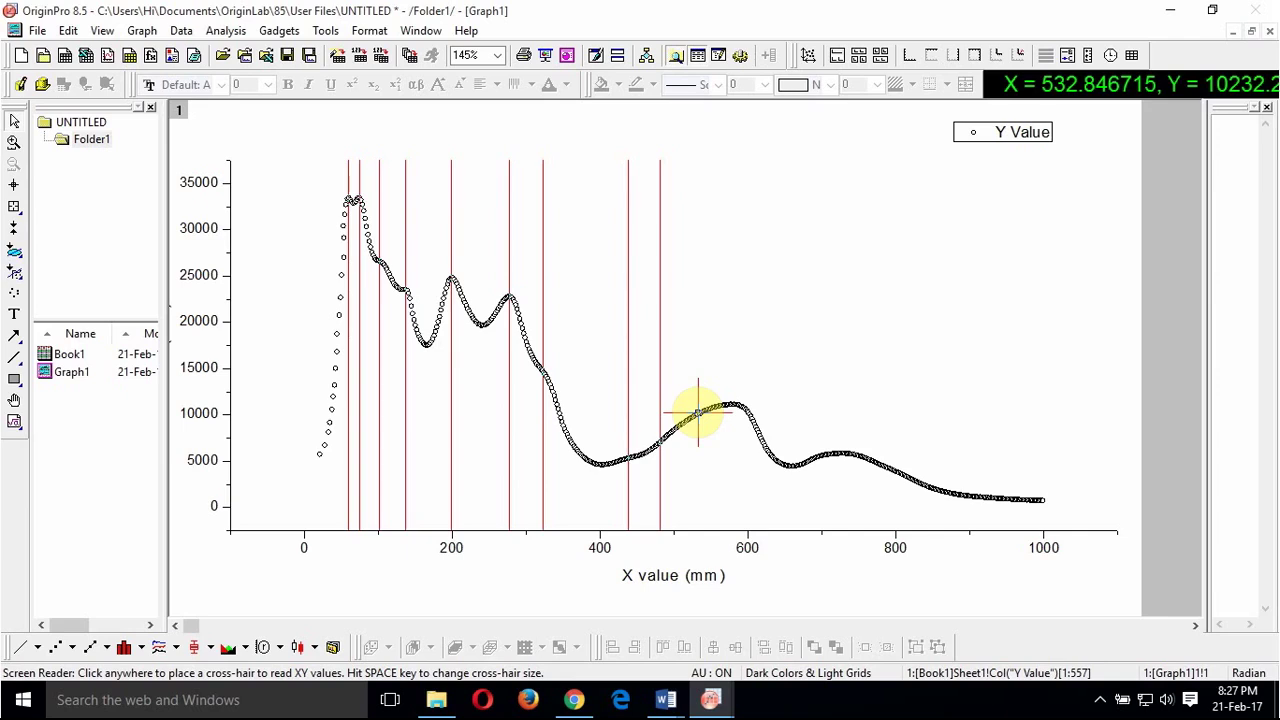
key(Right)
key(Right)
key(Right)
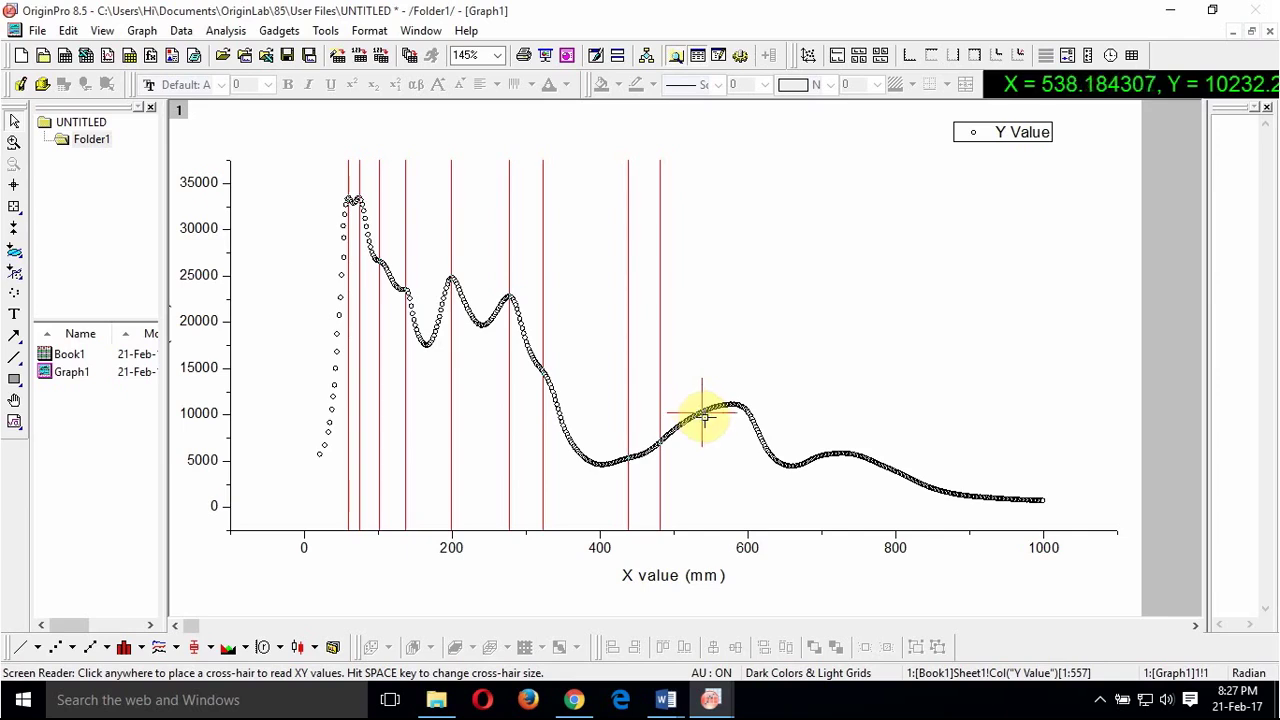
click(702, 411)
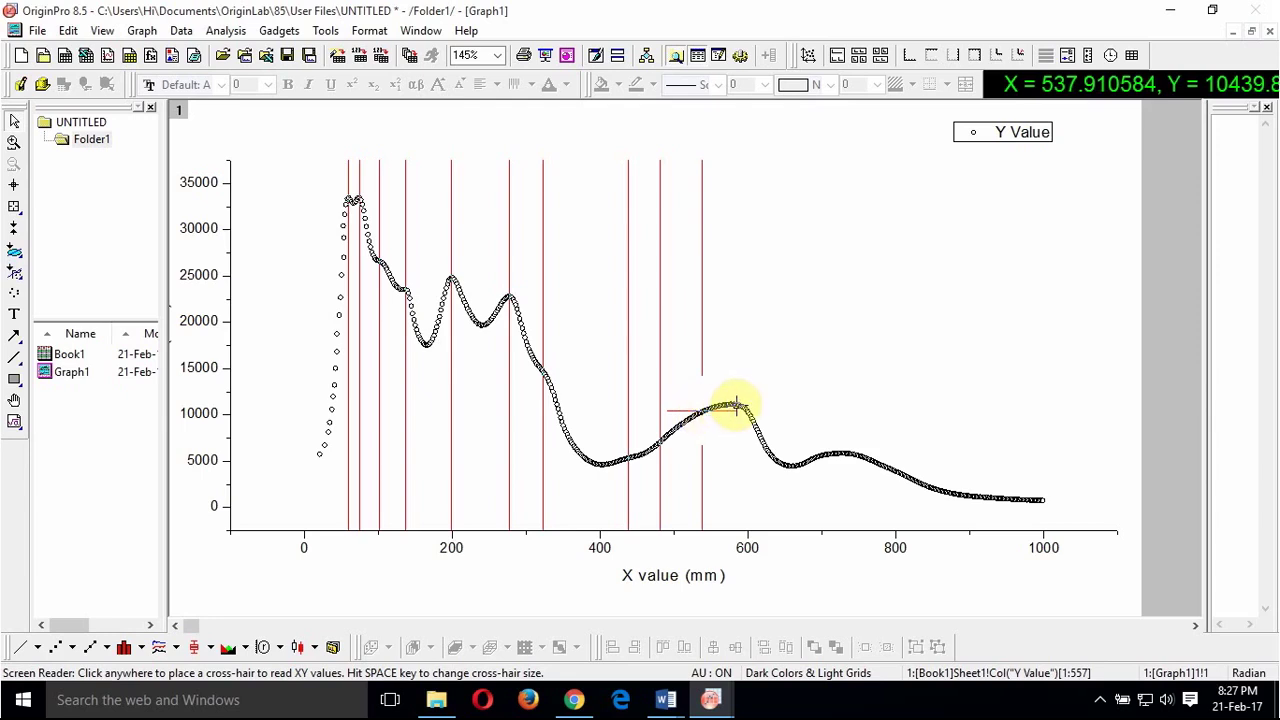
click(737, 404)
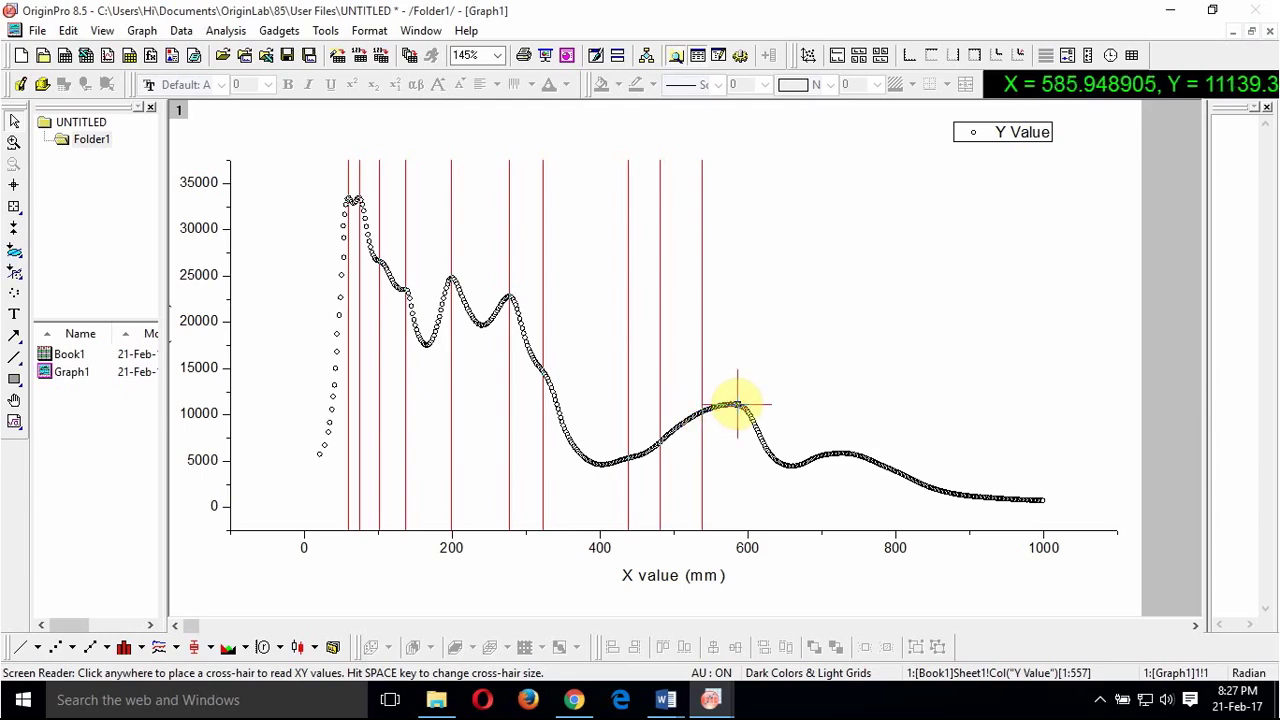
key(space)
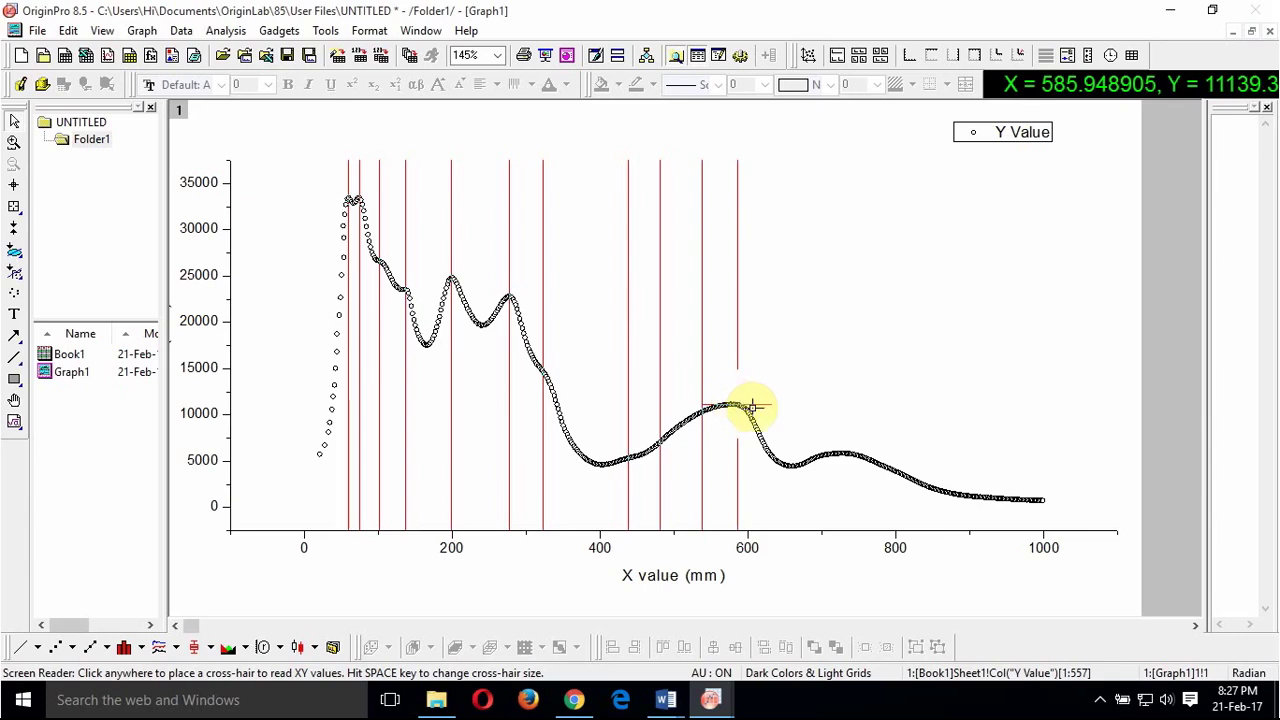
Step: Mark a peak center on the rise just after the valley near 650 mm, at X of about 696
click(802, 464)
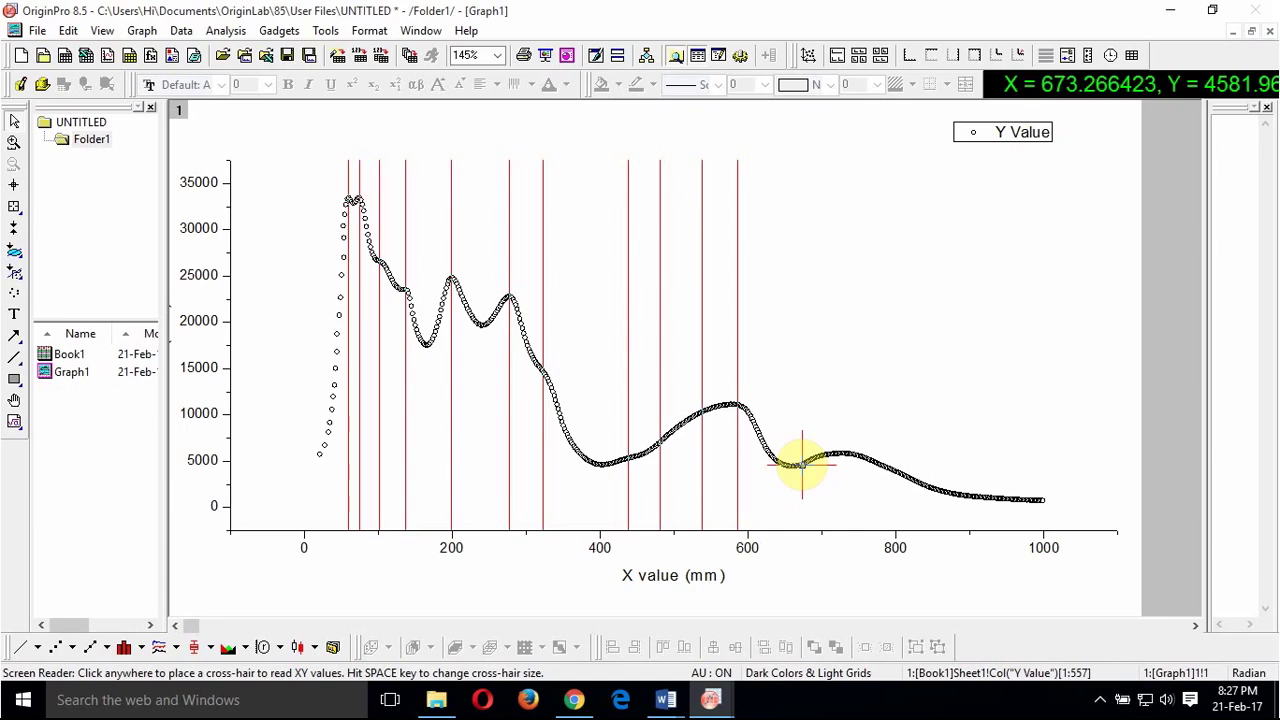
key(Right)
key(Right)
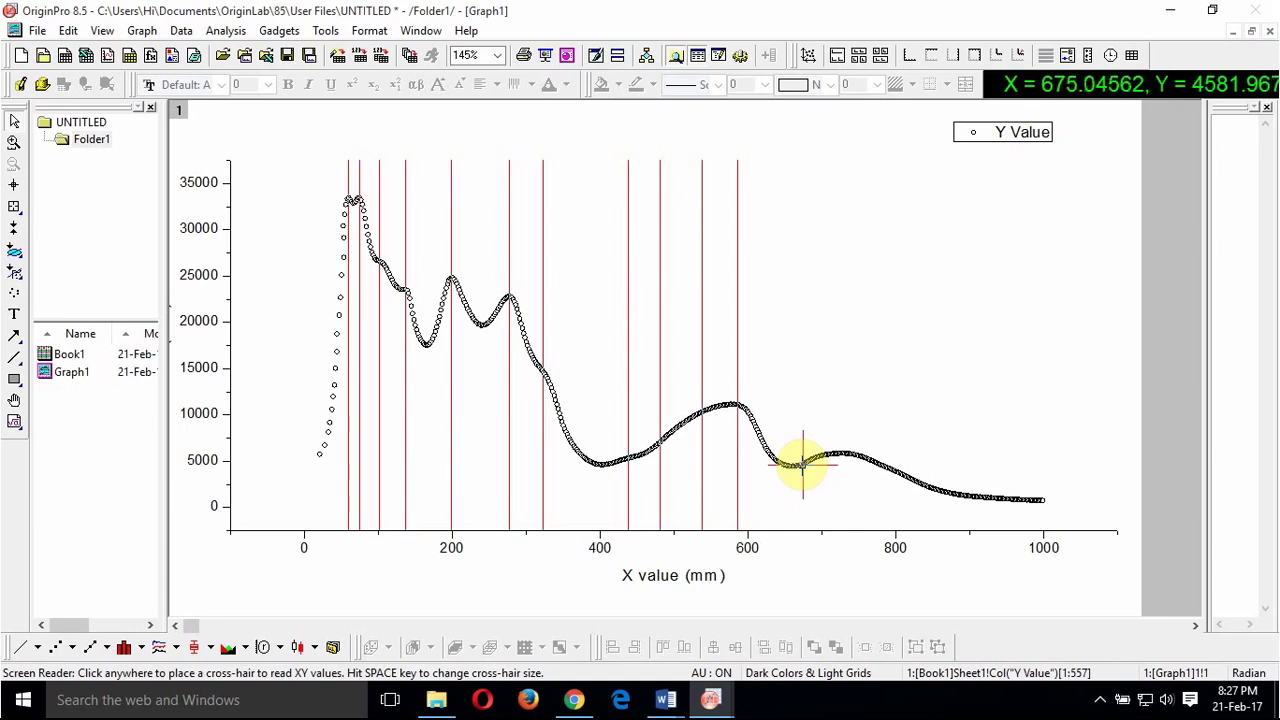
key(Right)
key(Right)
key(Right)
key(Right)
key(Right)
key(Right)
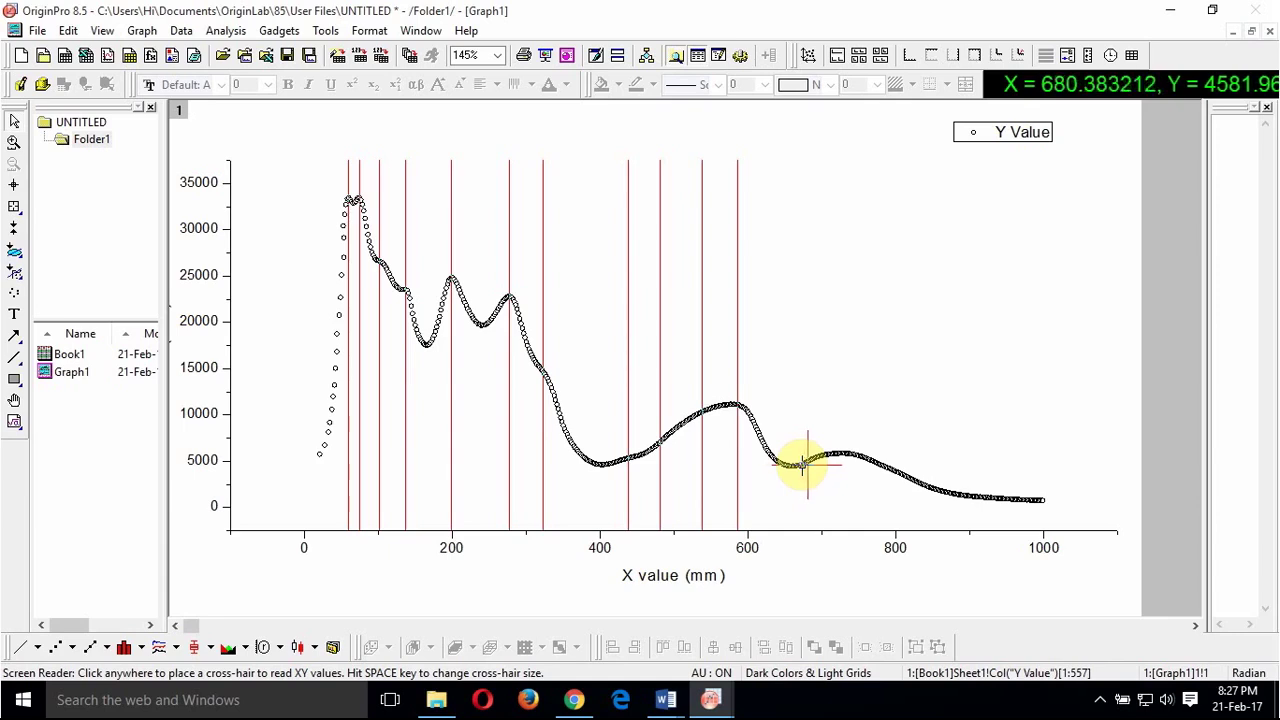
key(Right)
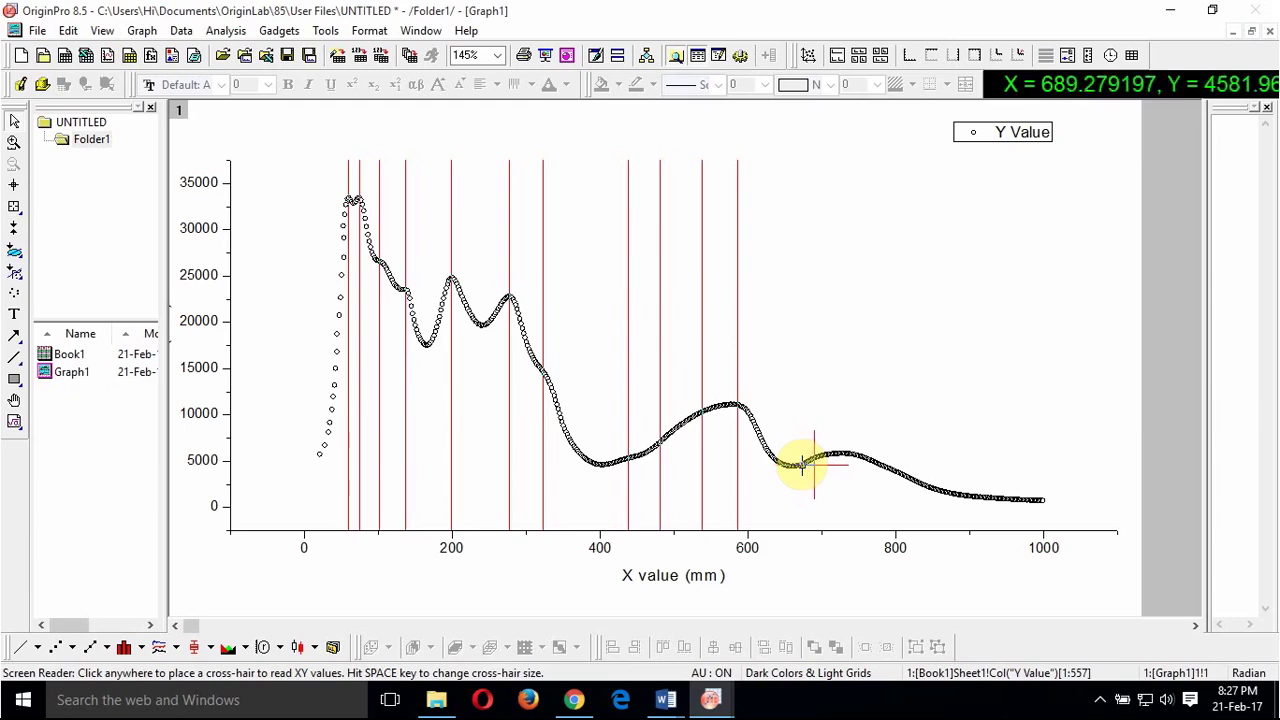
key(Right)
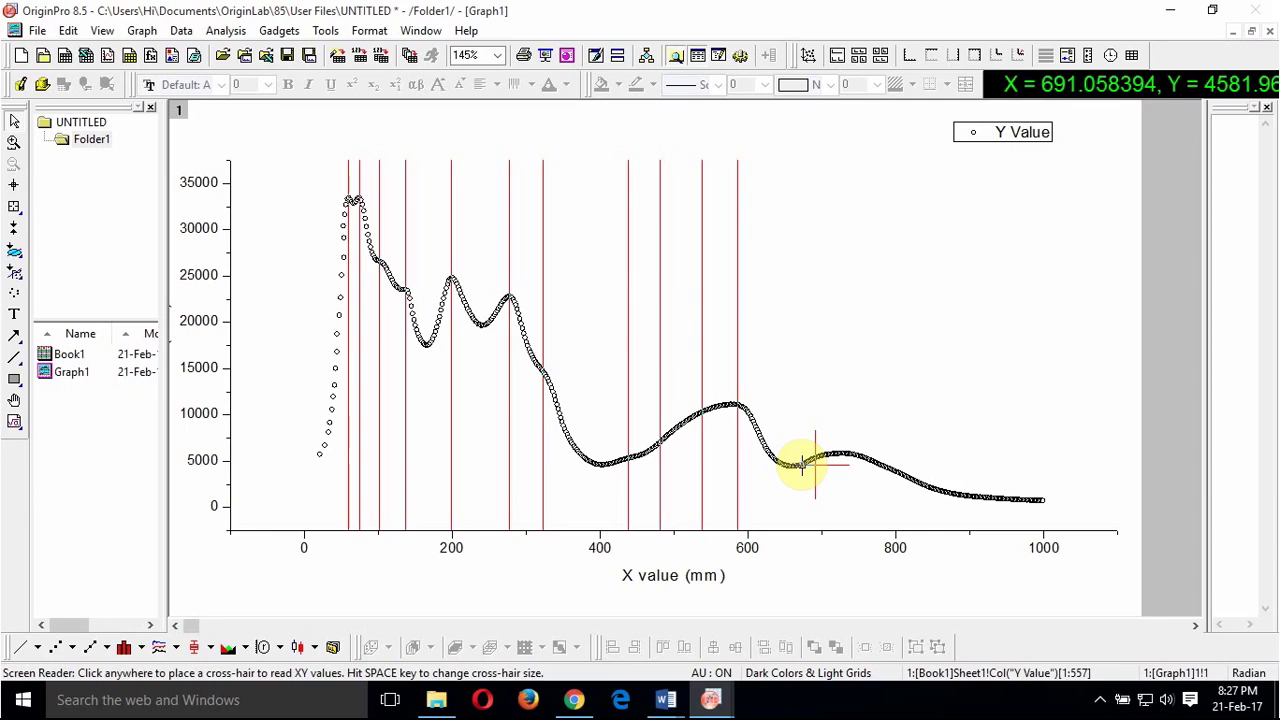
key(Right)
key(Right)
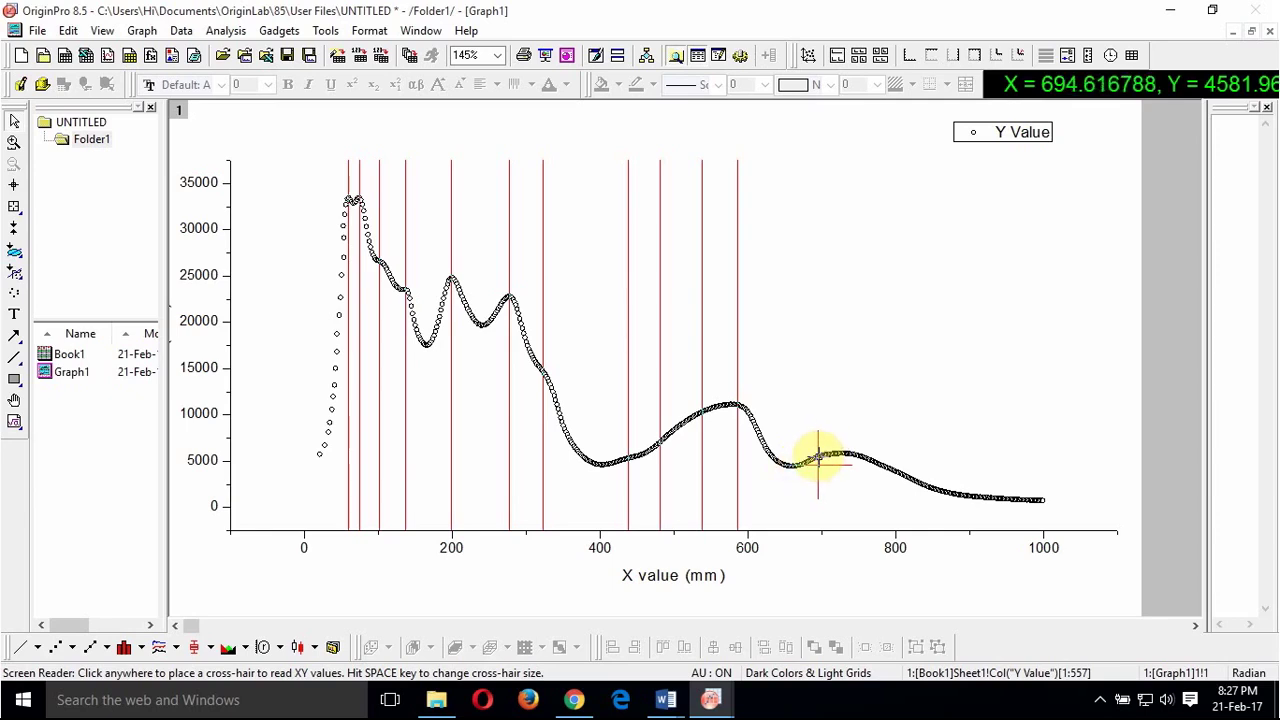
click(818, 457)
key(space)
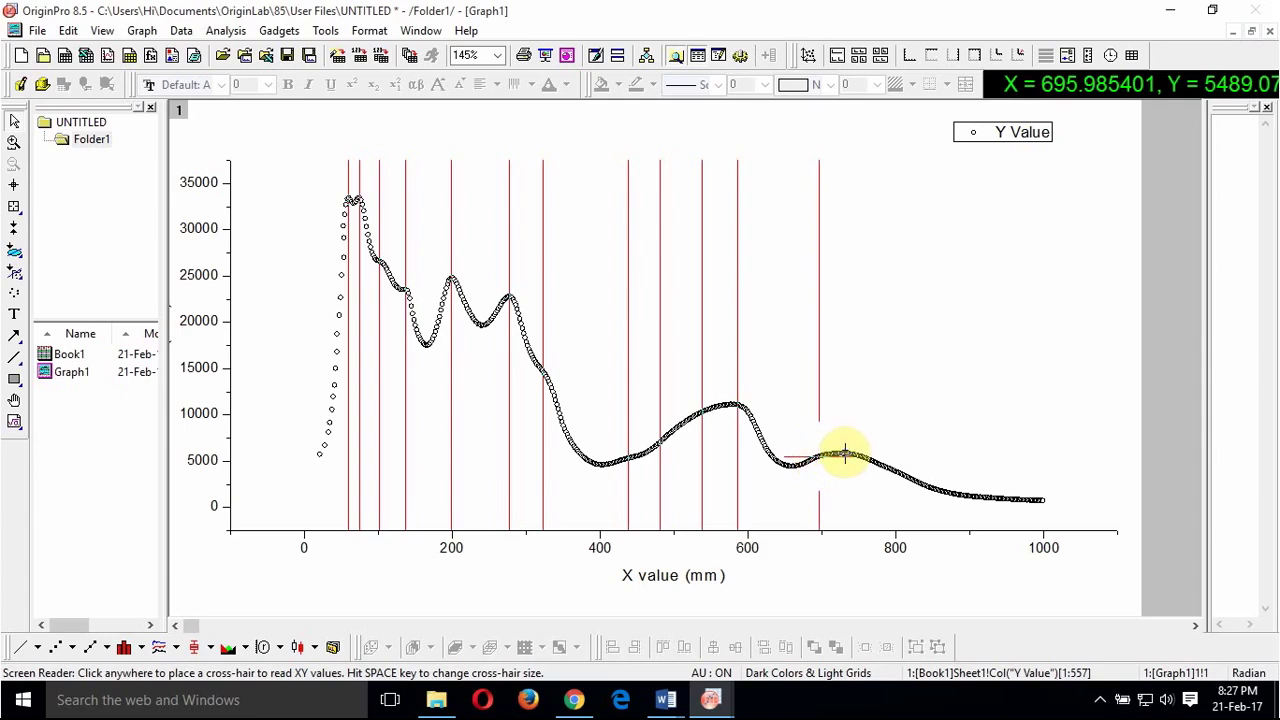
Step: Mark a peak center near the crest of the last low hump, at X of about 735
click(842, 452)
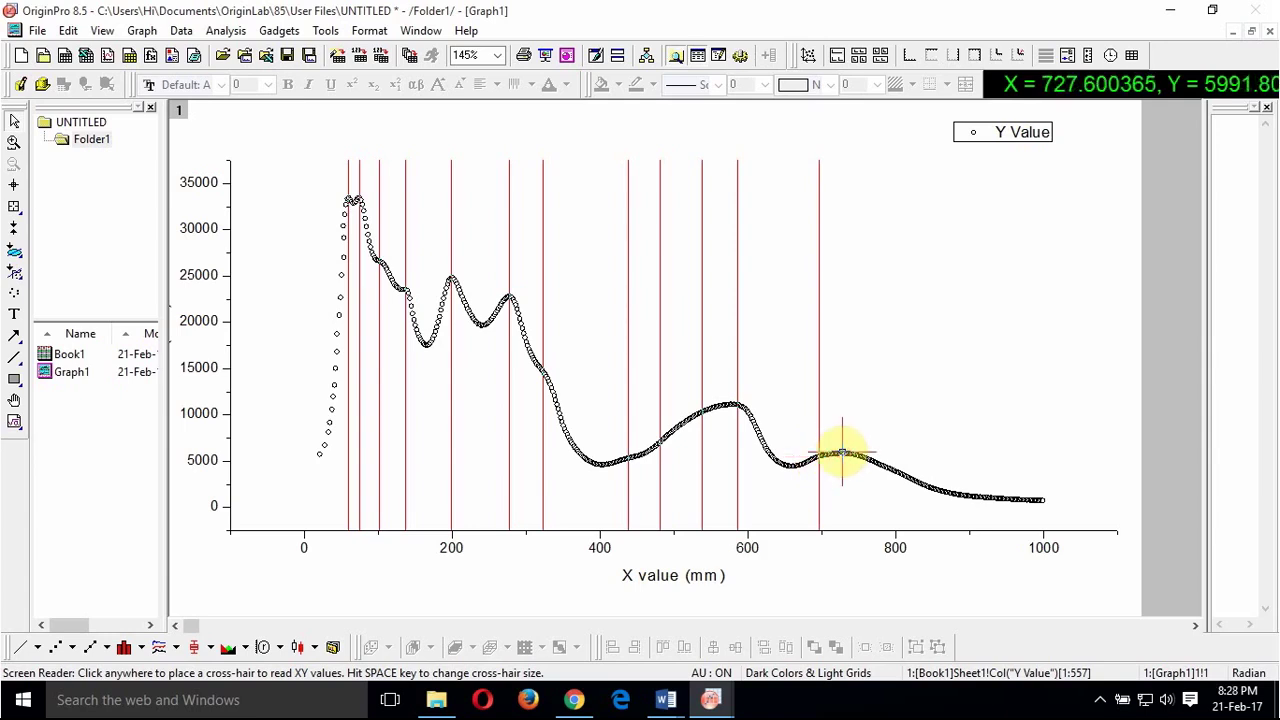
key(Right)
key(Right)
key(Right)
key(Right)
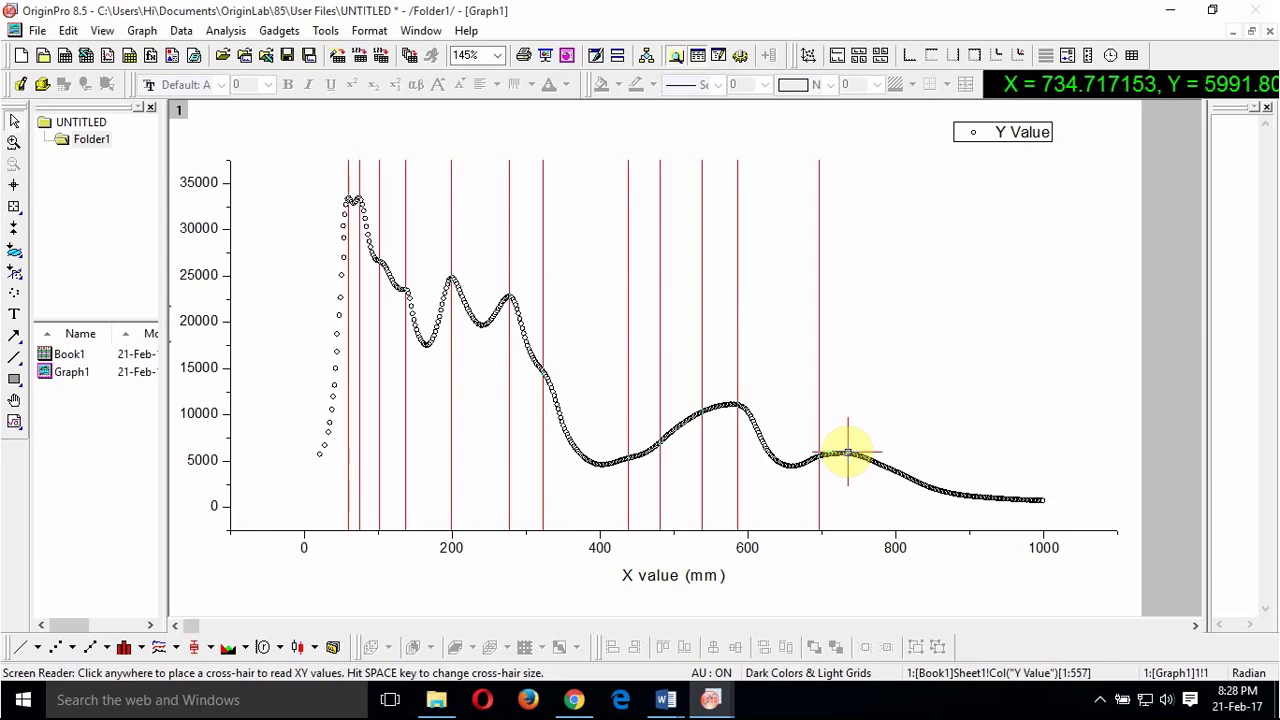
click(847, 454)
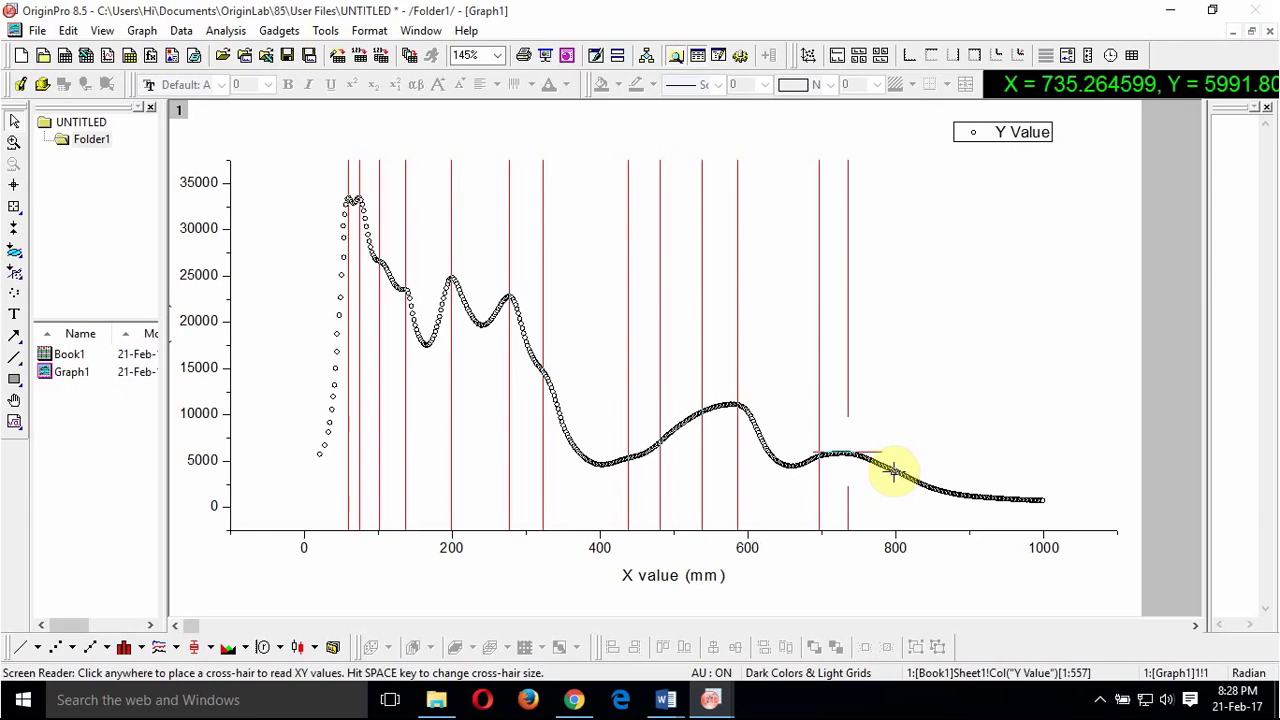
Step: Mark the final peak center on the falling tail at X of about 800 and accept the suggested peak width to run the fit
click(894, 471)
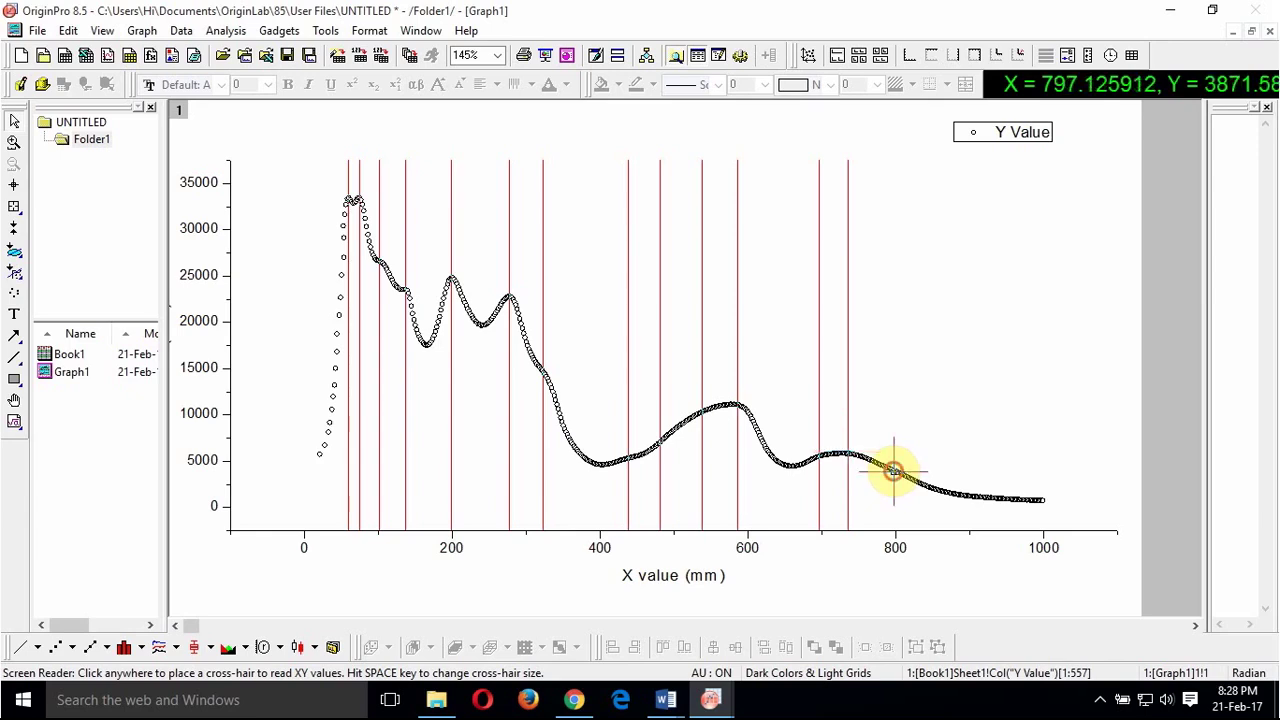
click(895, 471)
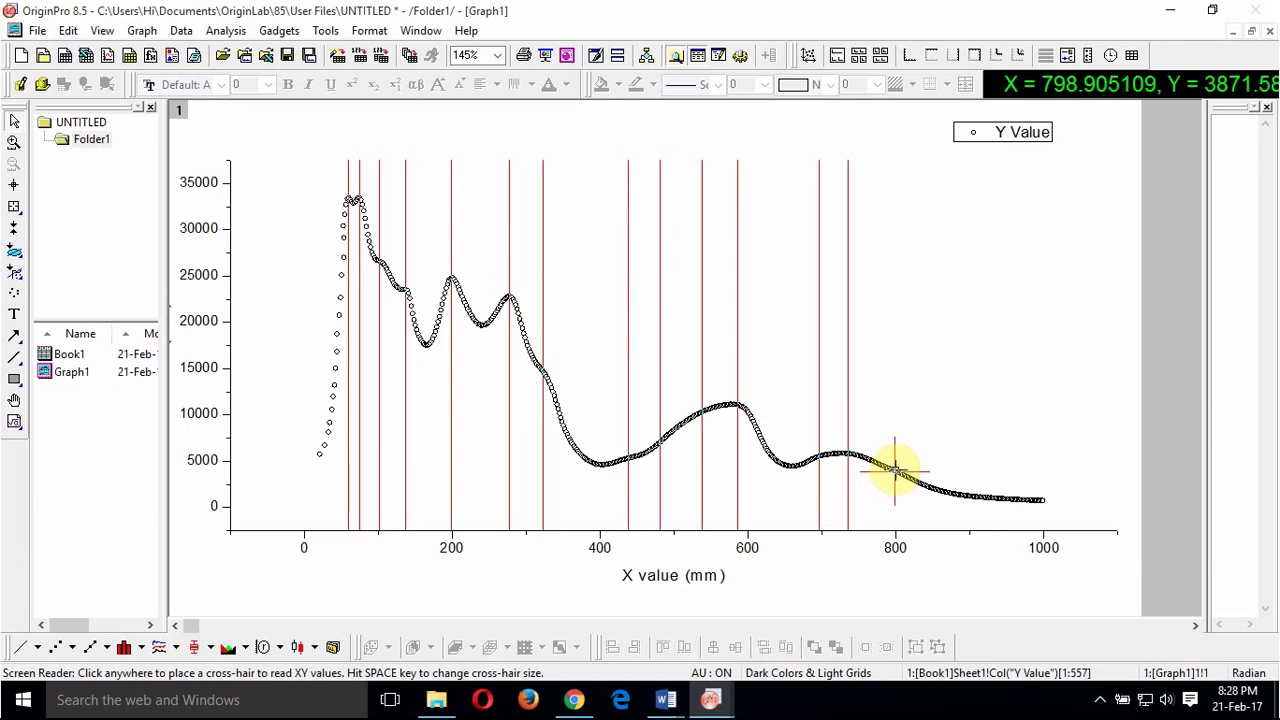
double_click(895, 471)
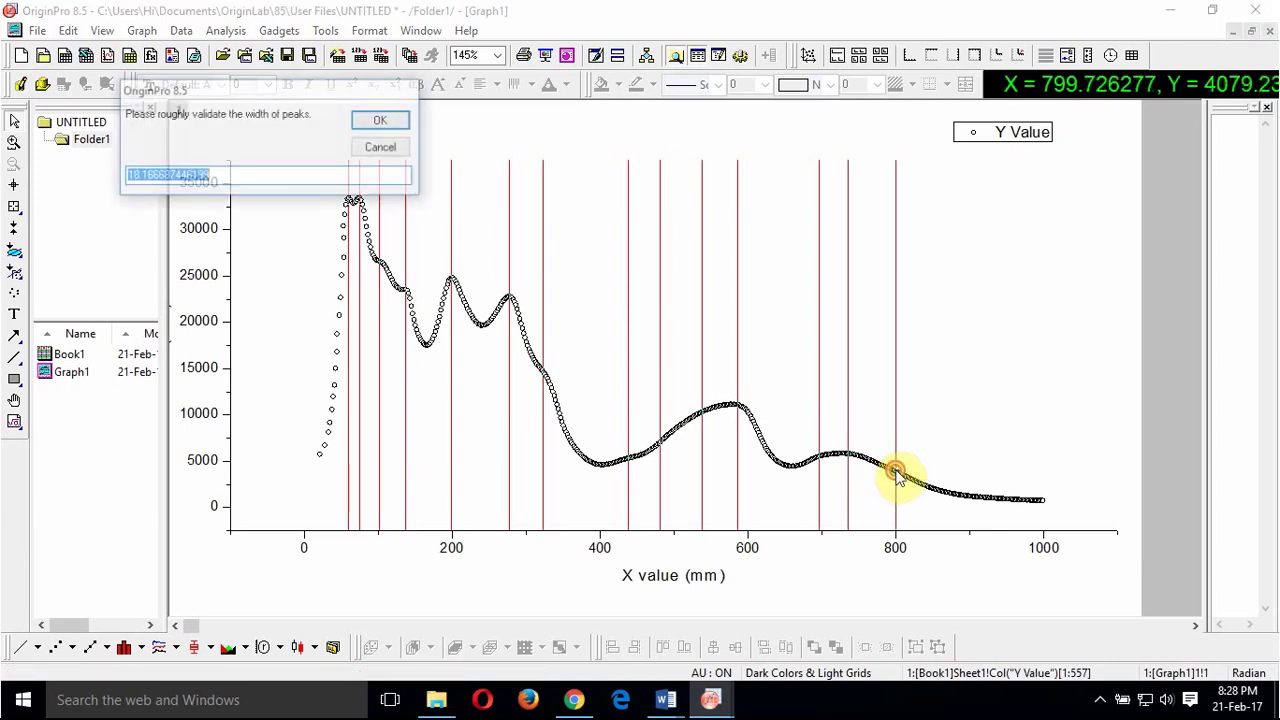
click(381, 123)
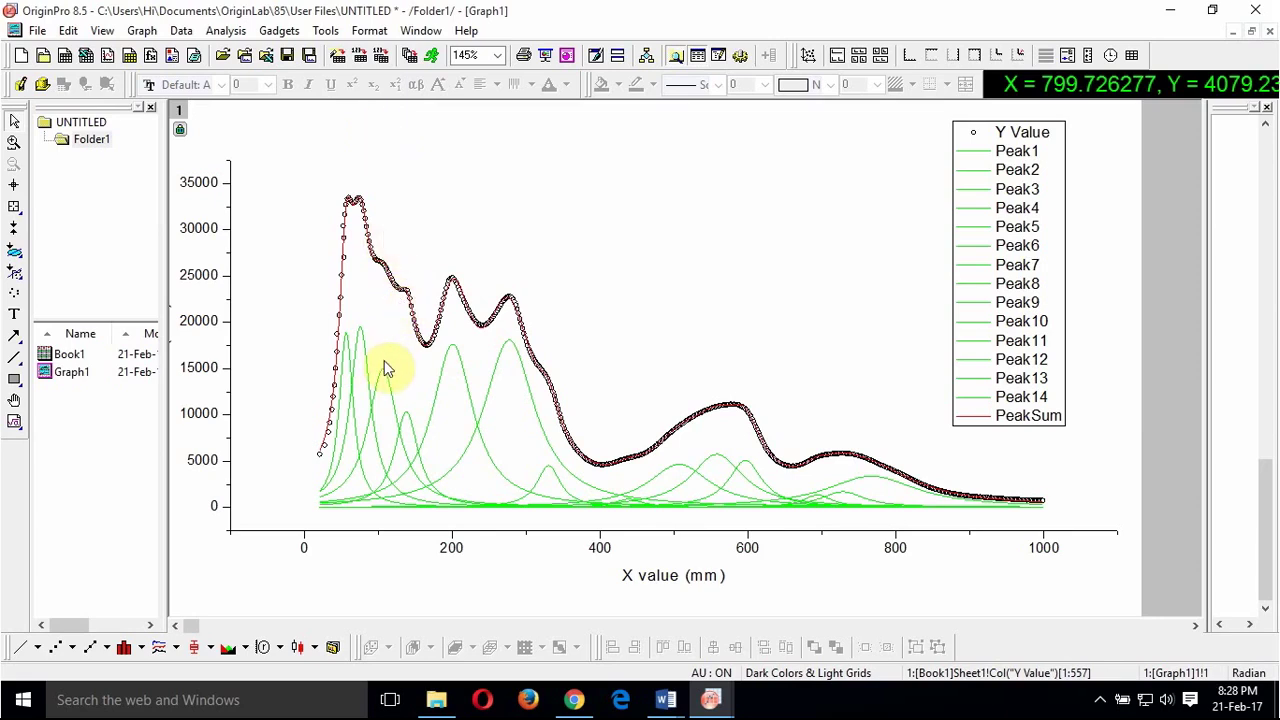
Step: Set the symbol size of the Y Value scatter plot to 7 and apply it to the graph
double_click(338, 340)
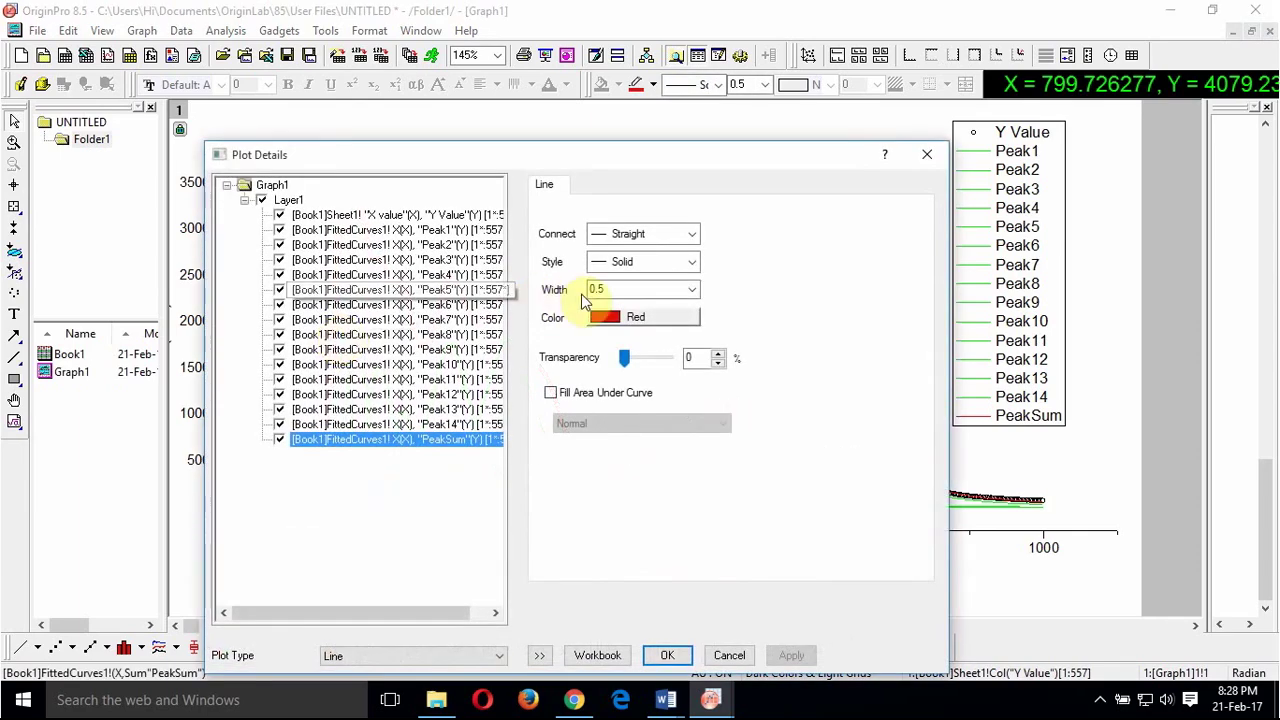
click(435, 218)
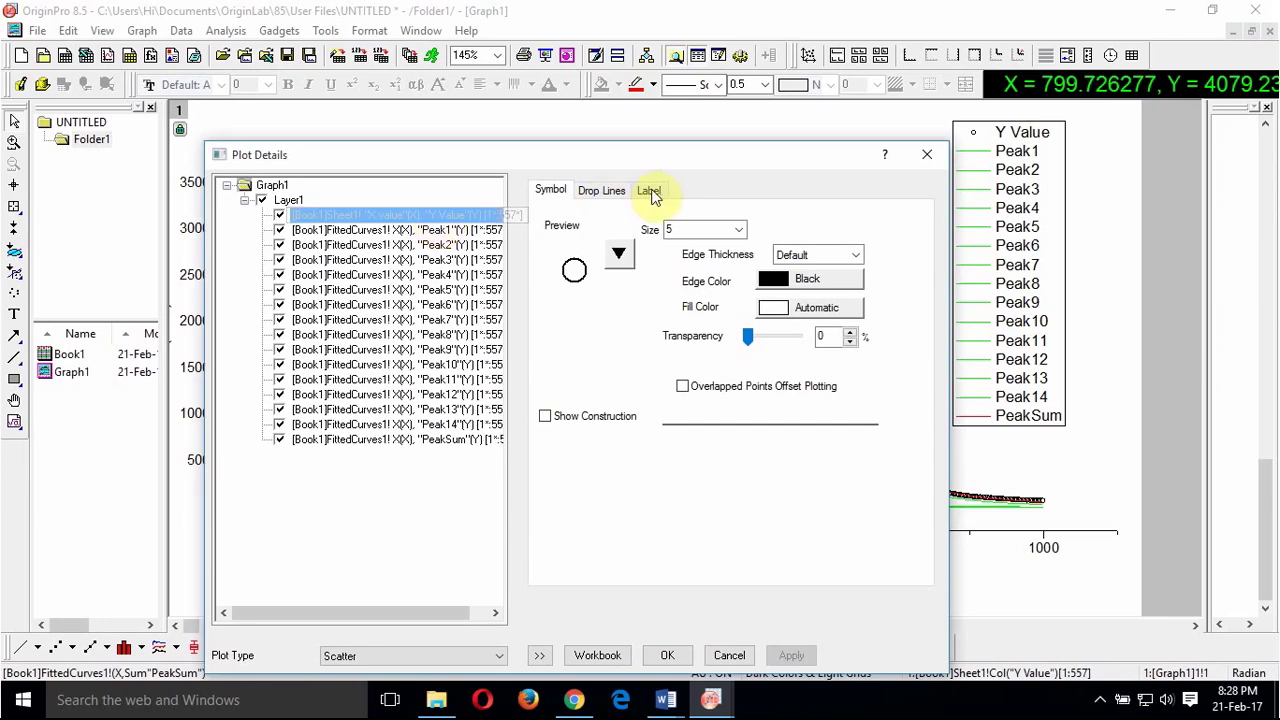
click(740, 232)
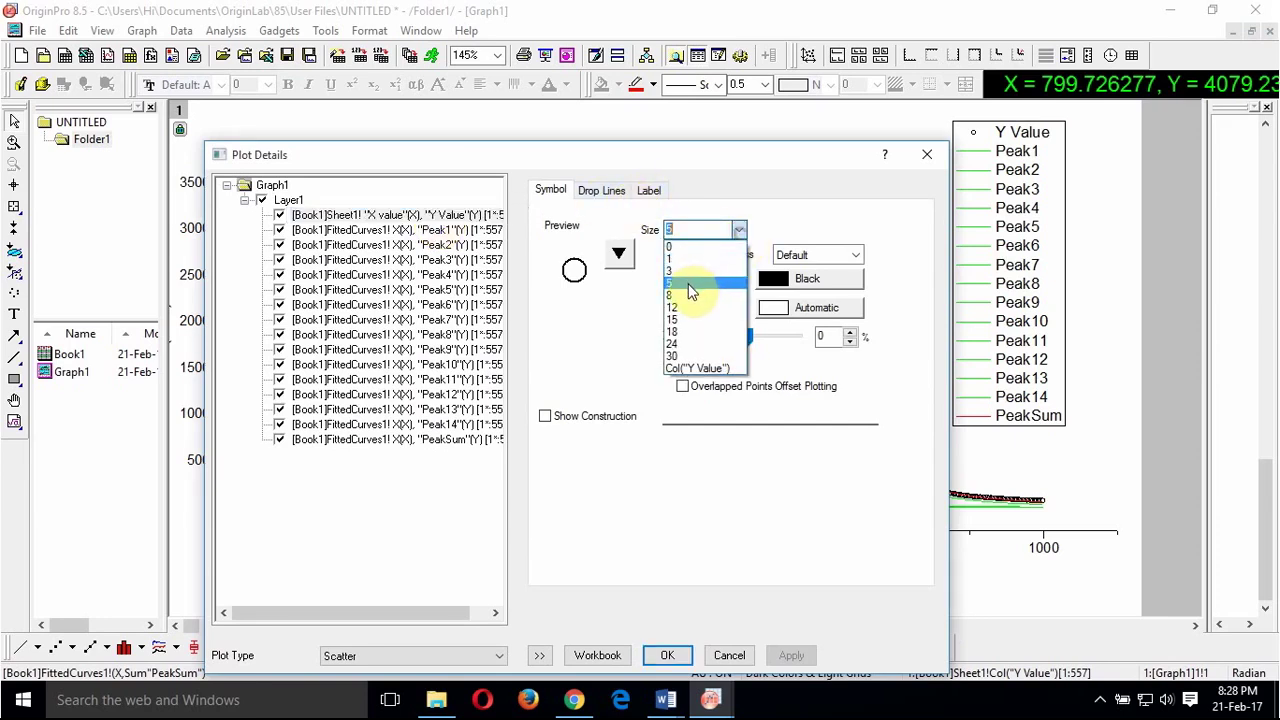
click(680, 227)
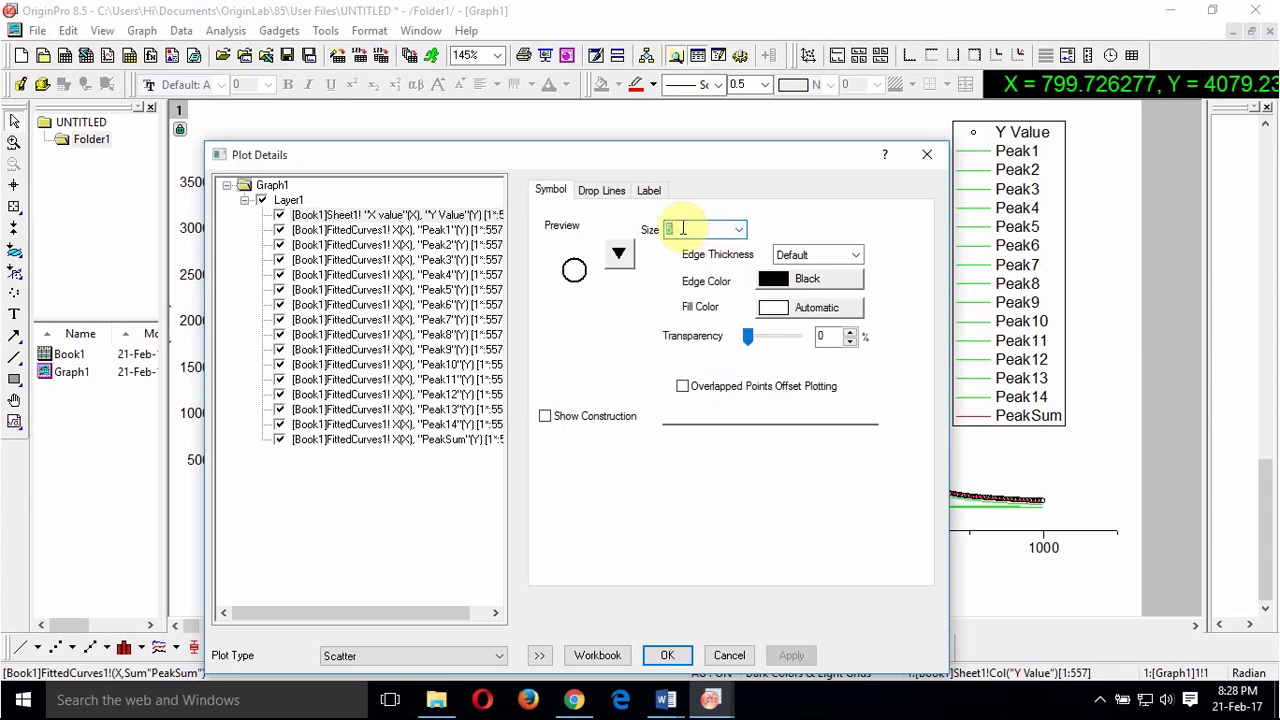
text(7)
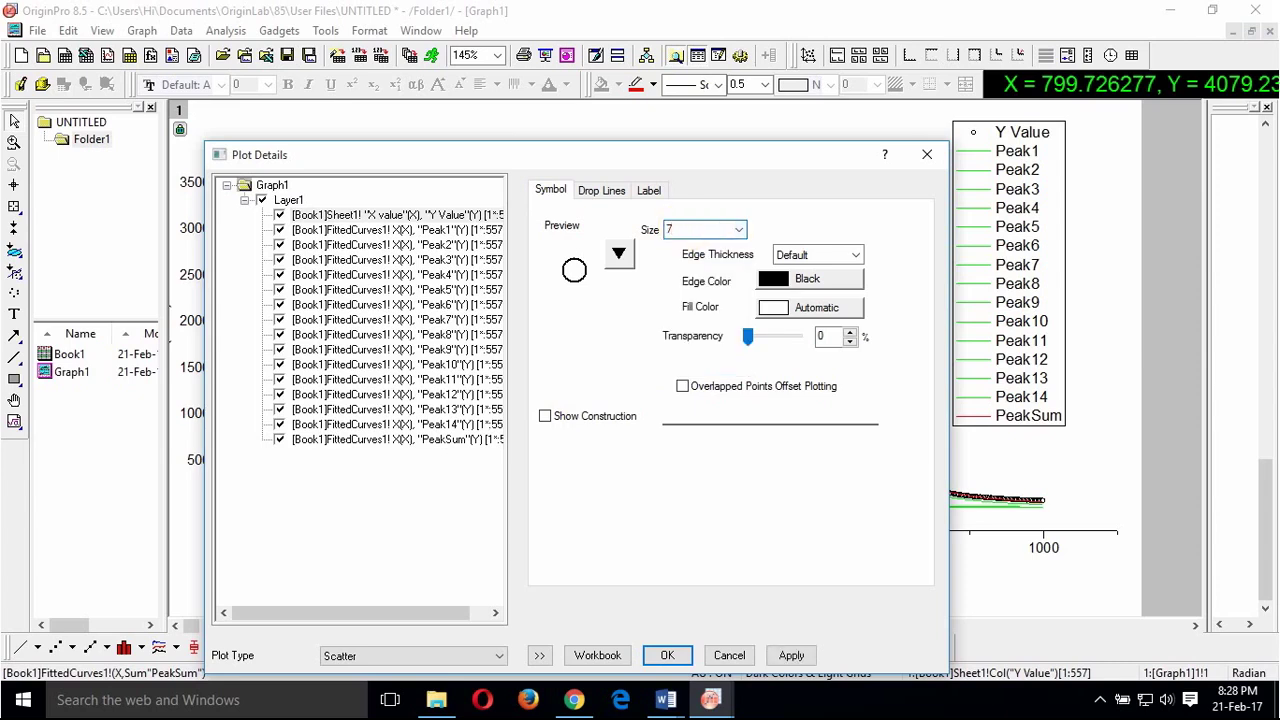
click(667, 655)
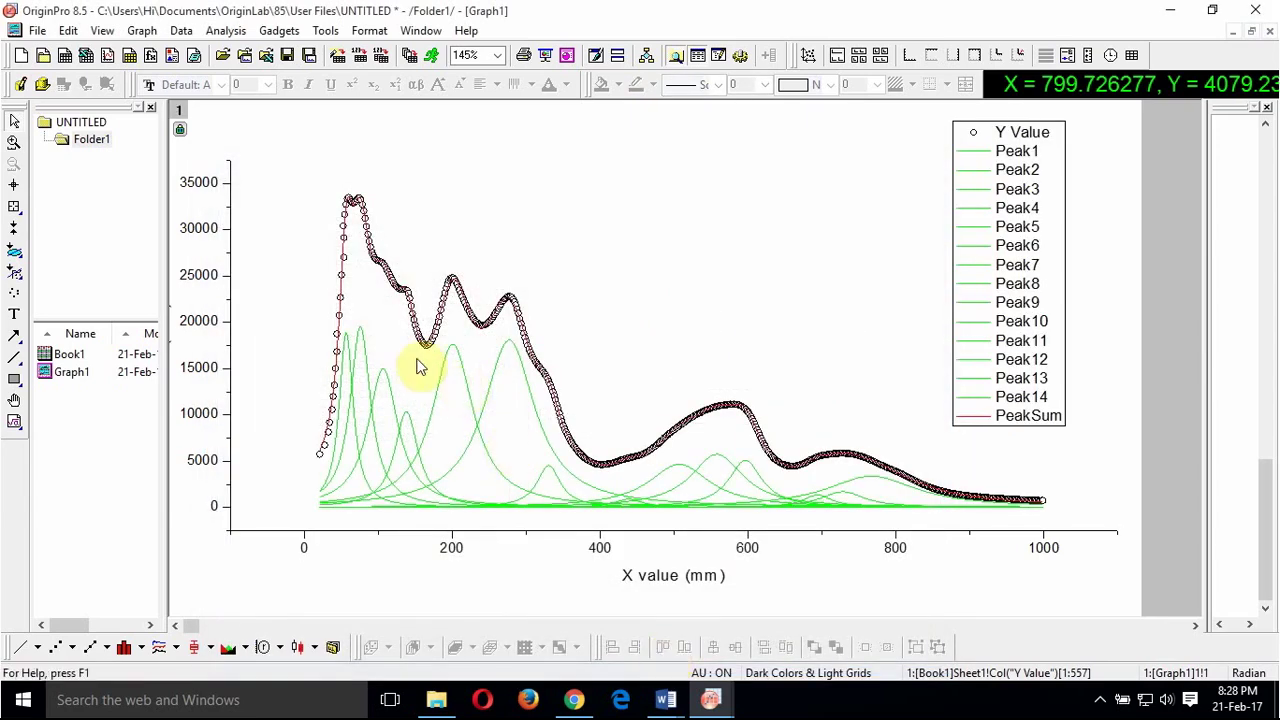
Step: Open the plot details from a fitted curve and review the Y Value scatter's symbol, drop line and label settings
click(340, 333)
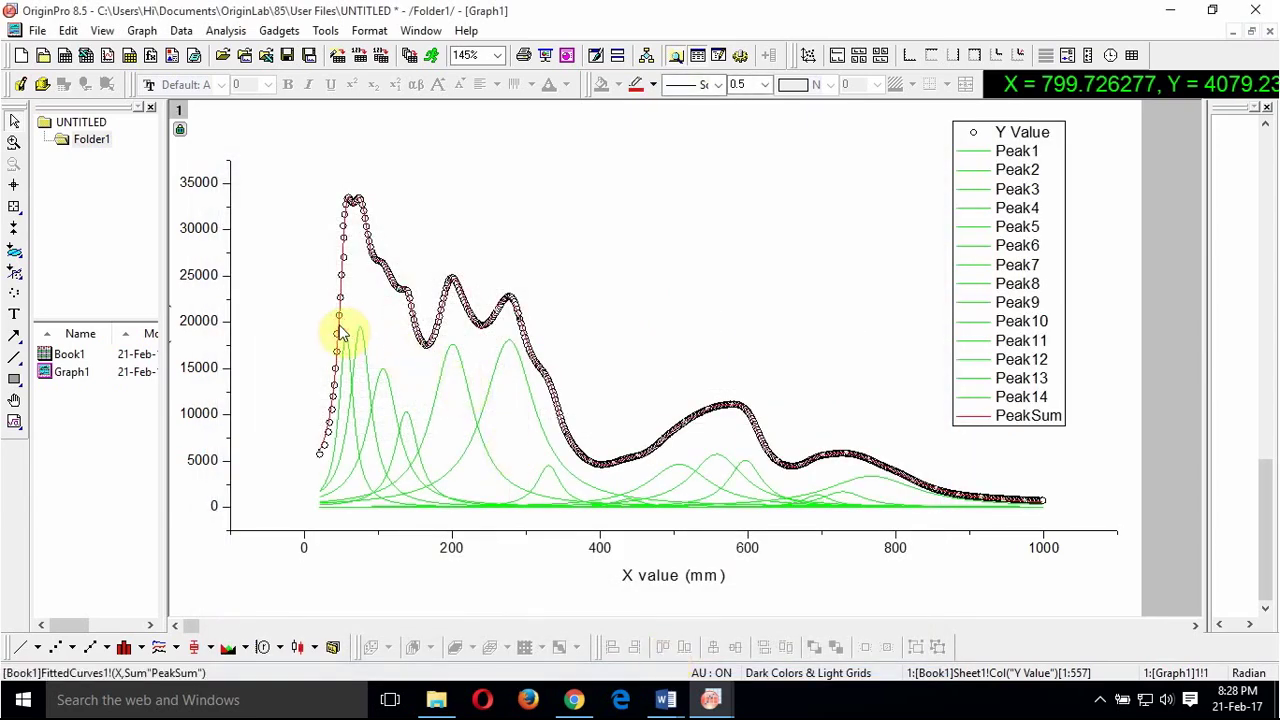
double_click(360, 358)
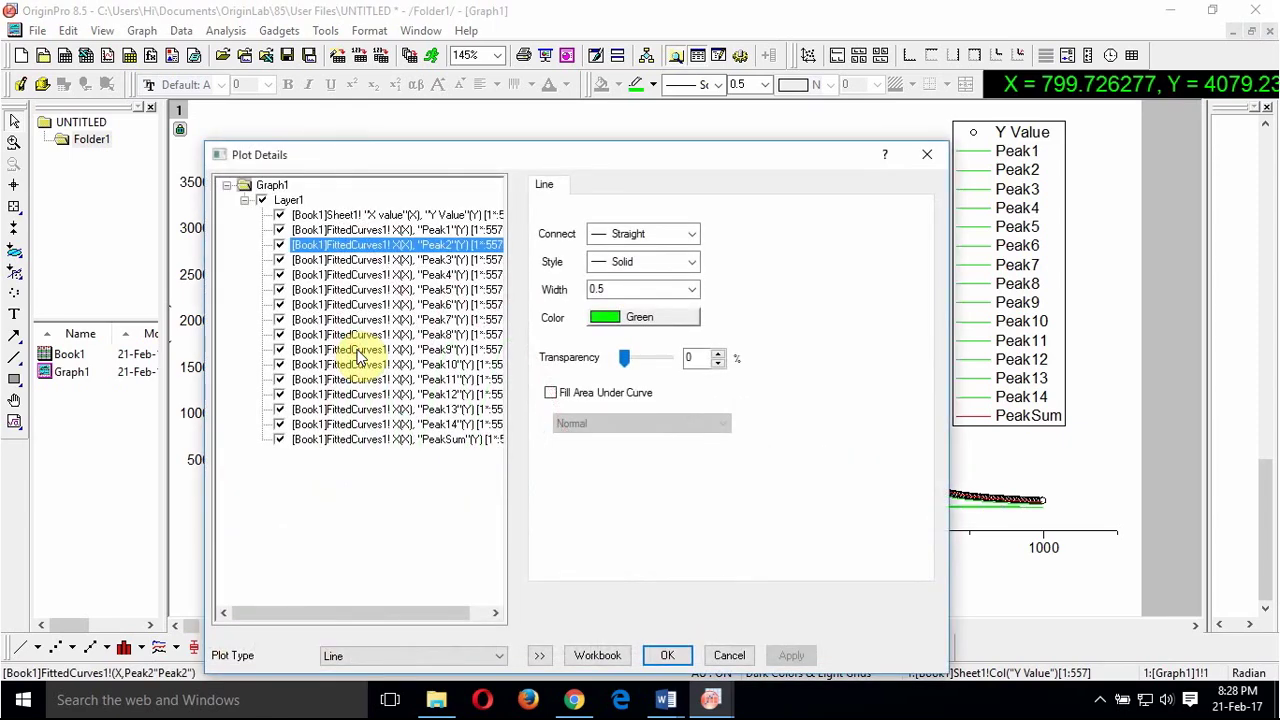
click(478, 230)
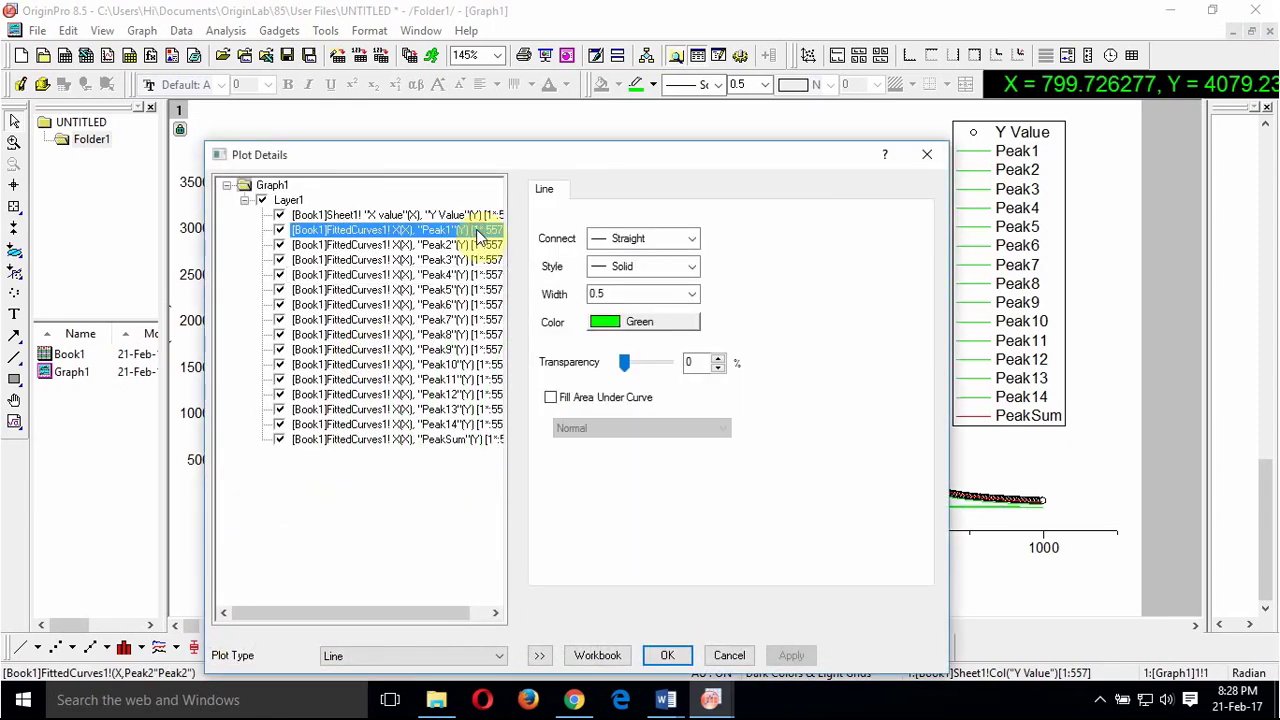
click(476, 216)
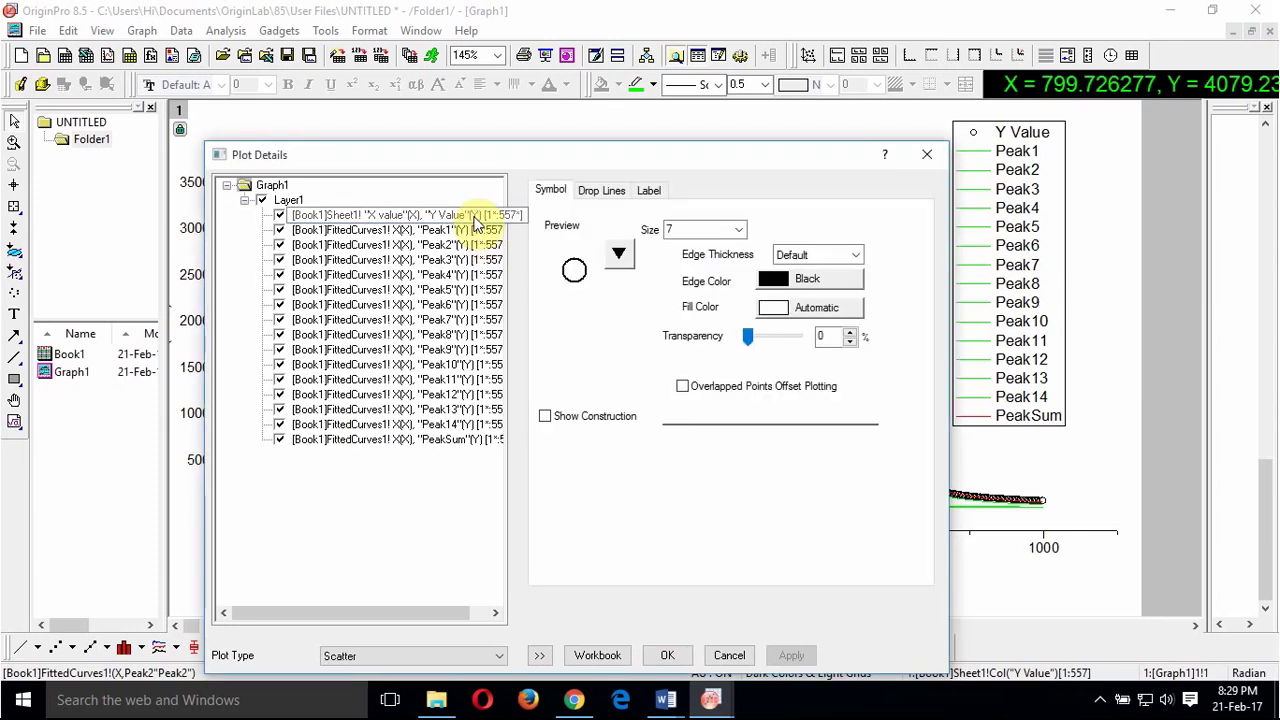
click(603, 194)
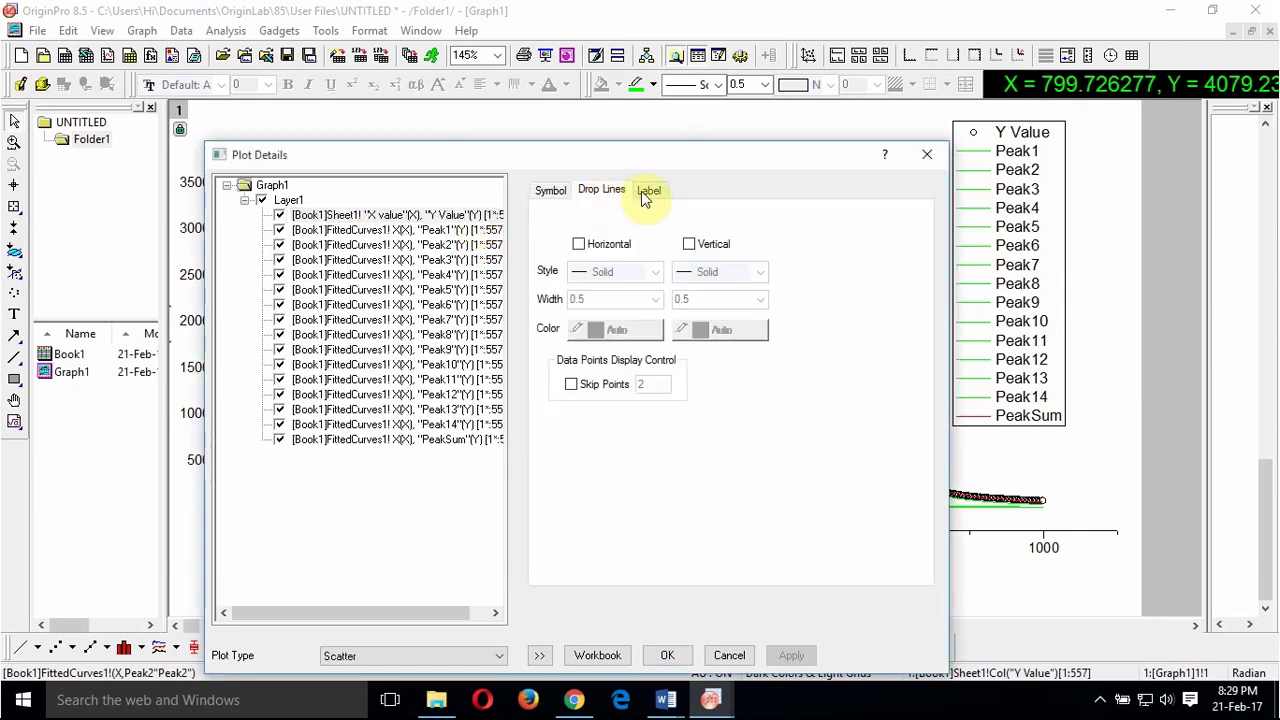
click(645, 190)
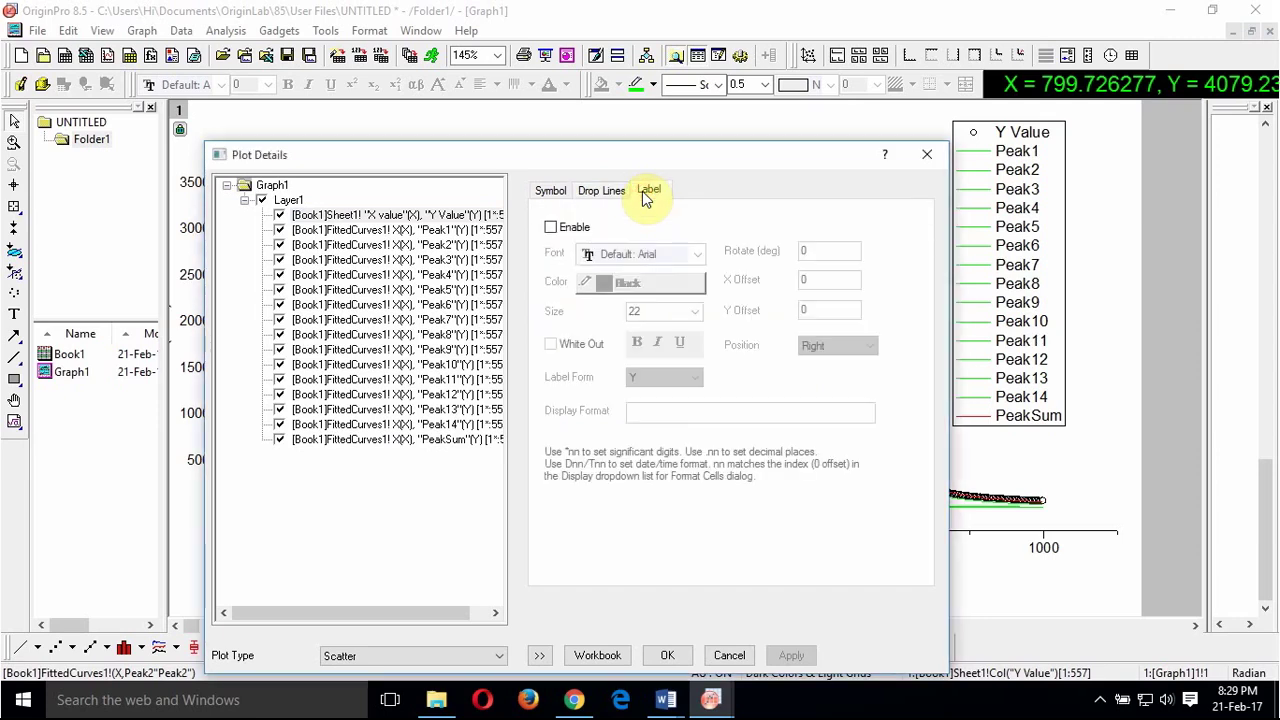
click(552, 195)
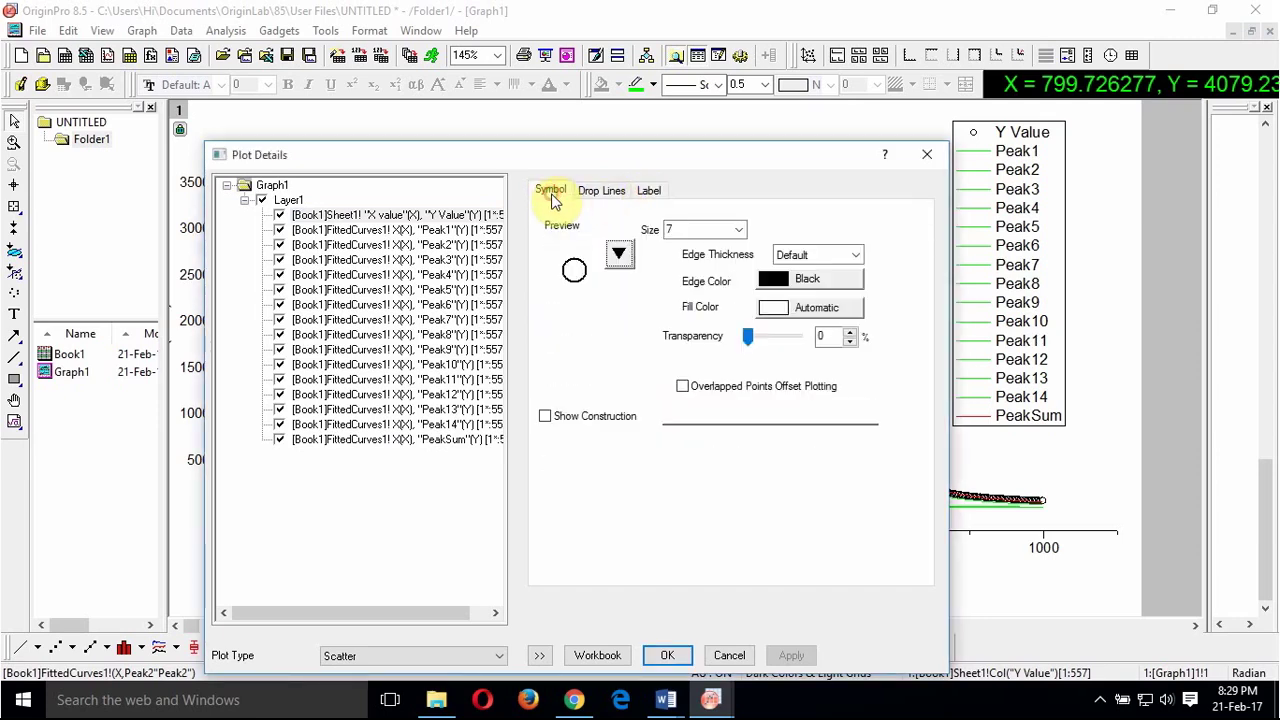
Step: Set the Peak1 fitted curve's line width to 1 and choose Green as its individual line color
click(465, 232)
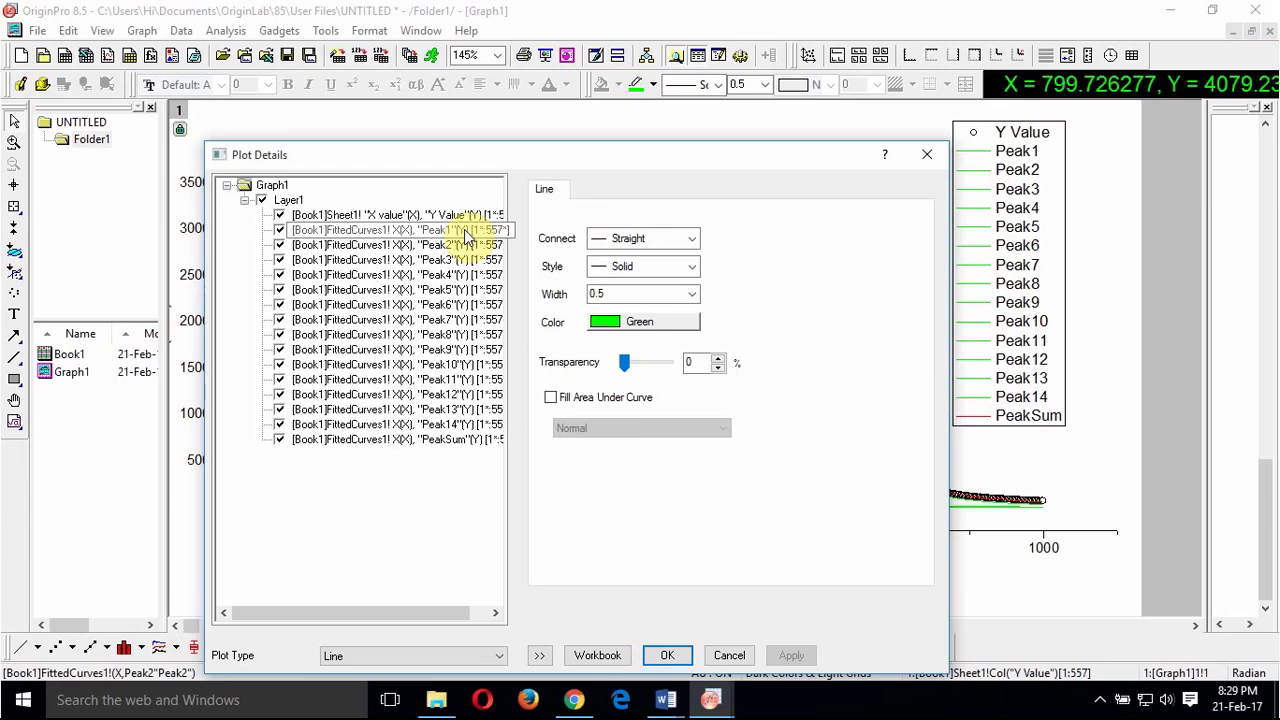
click(466, 234)
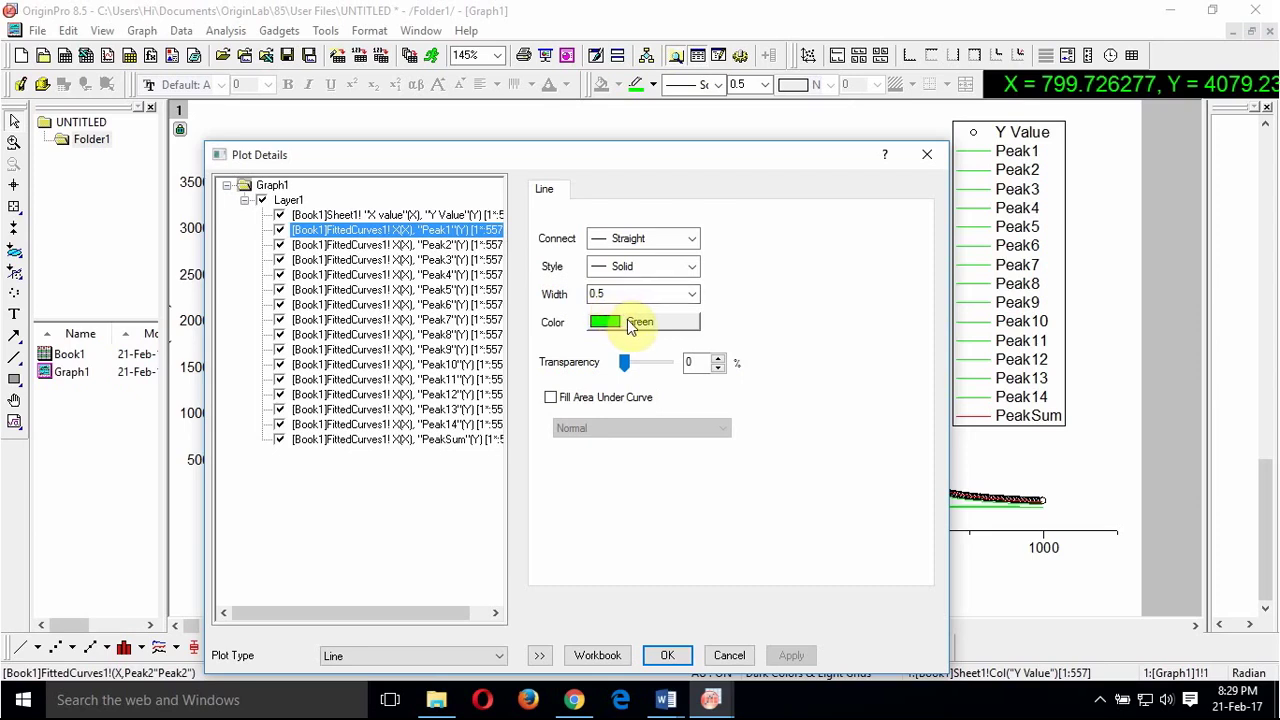
click(693, 294)
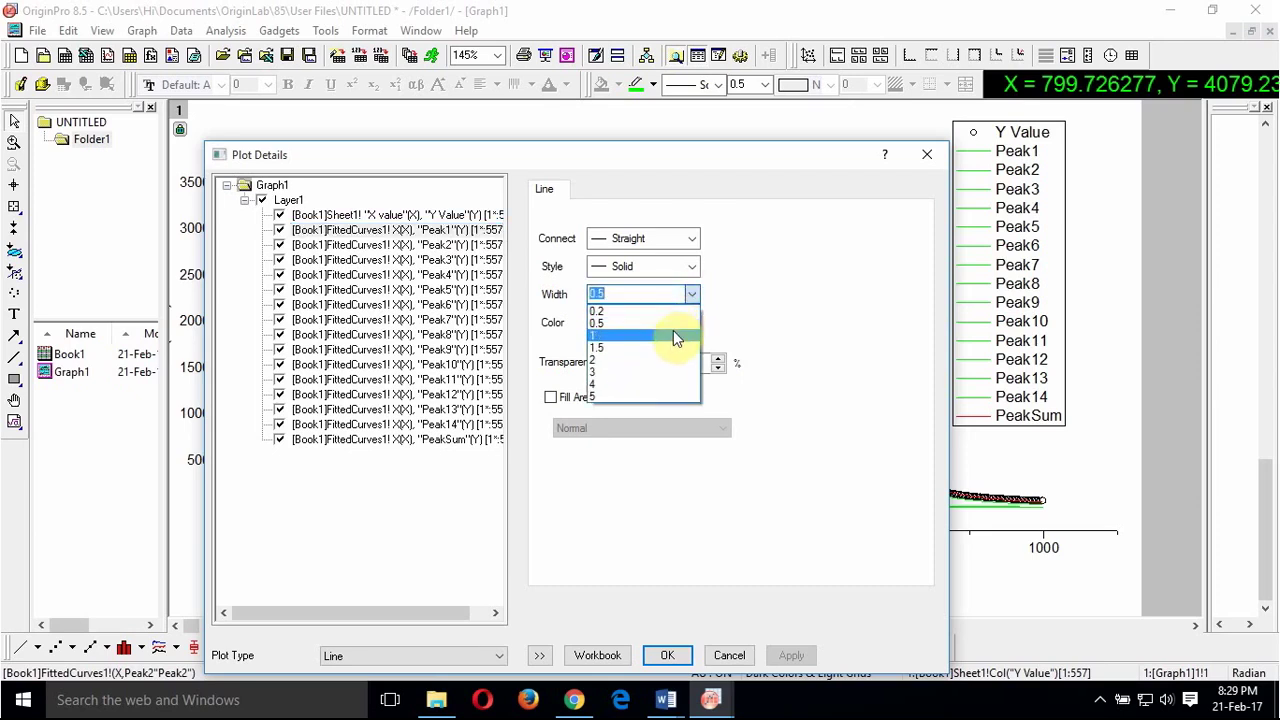
click(673, 334)
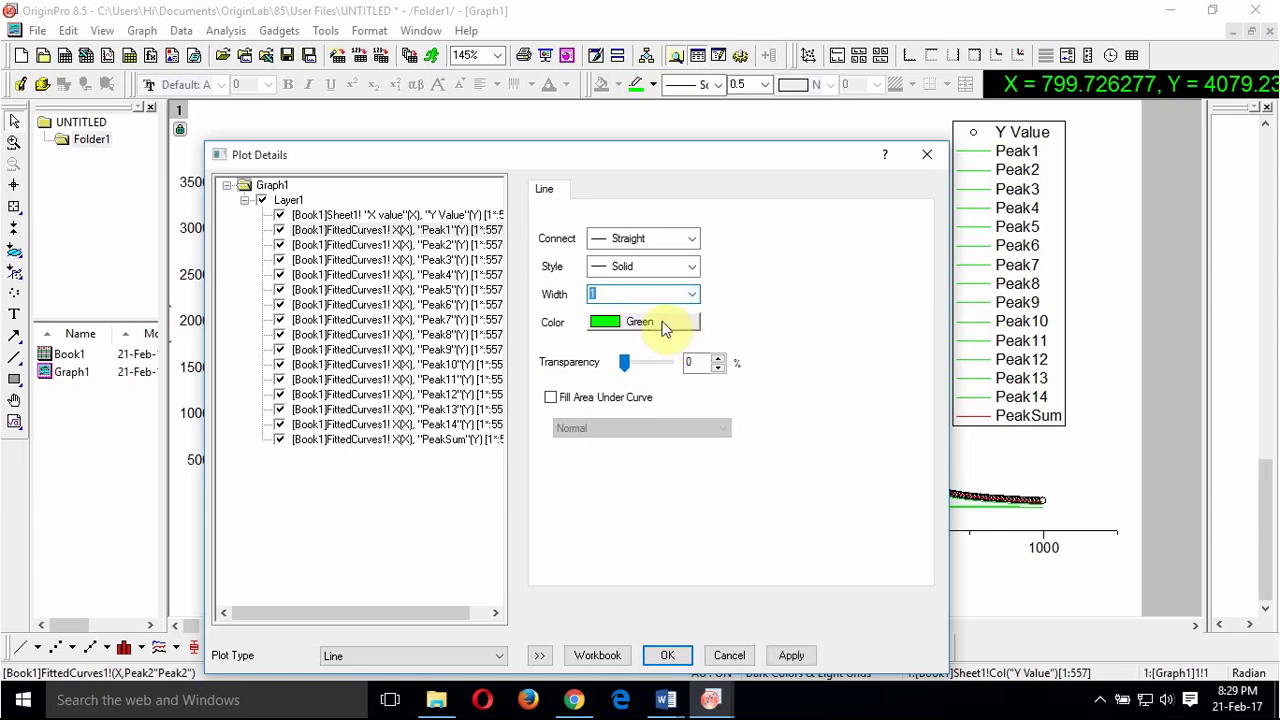
click(663, 324)
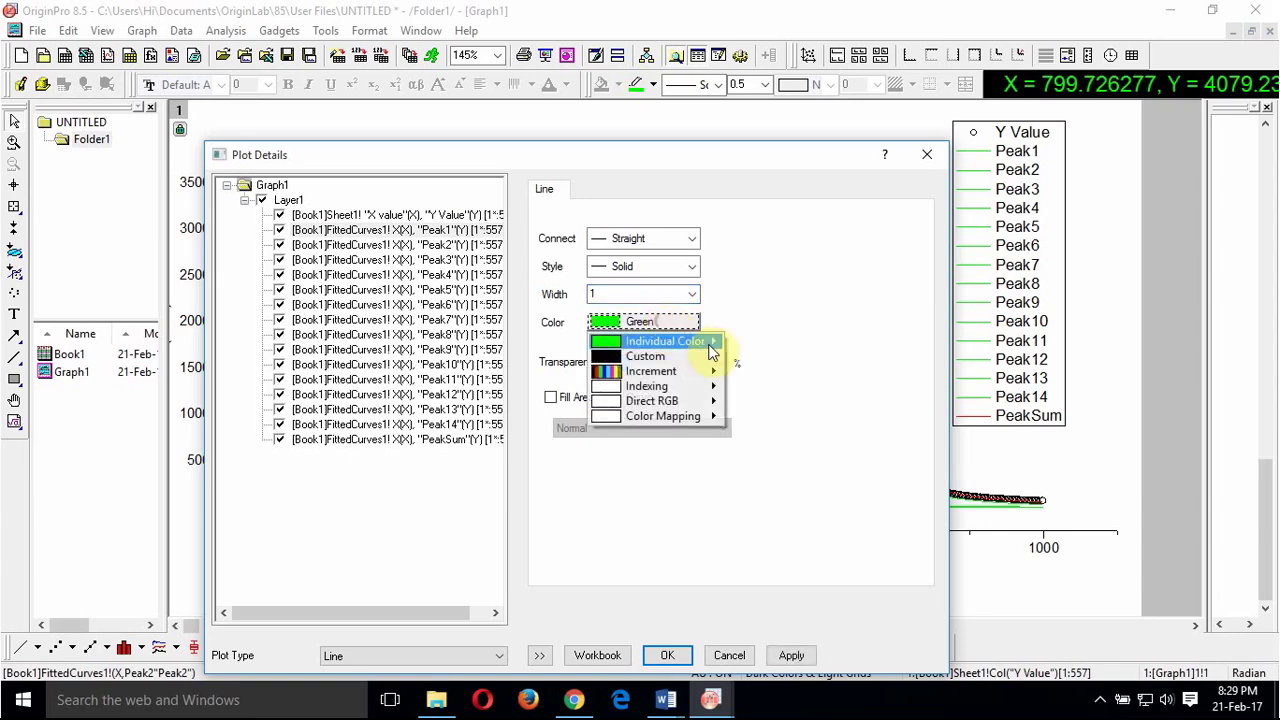
mouse_move(712, 346)
click(750, 374)
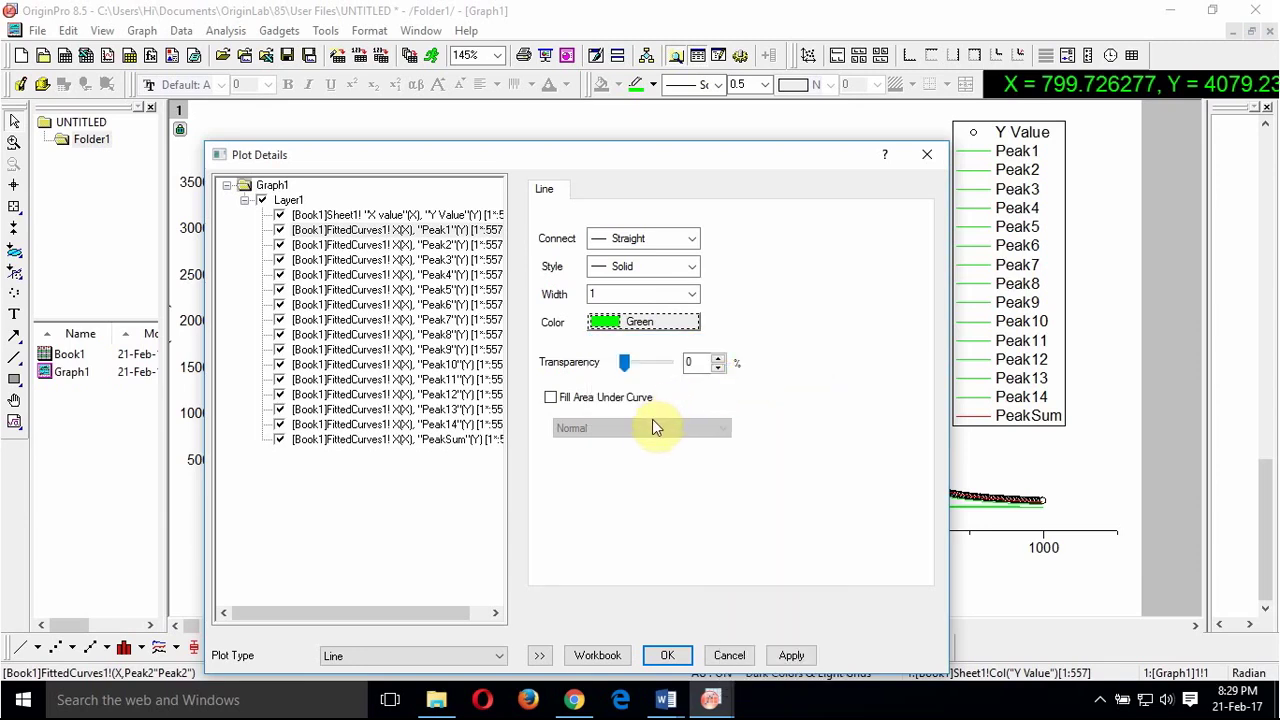
Step: Set the Peak2 fitted curve's line width to 1 and its line color to Blue
click(489, 246)
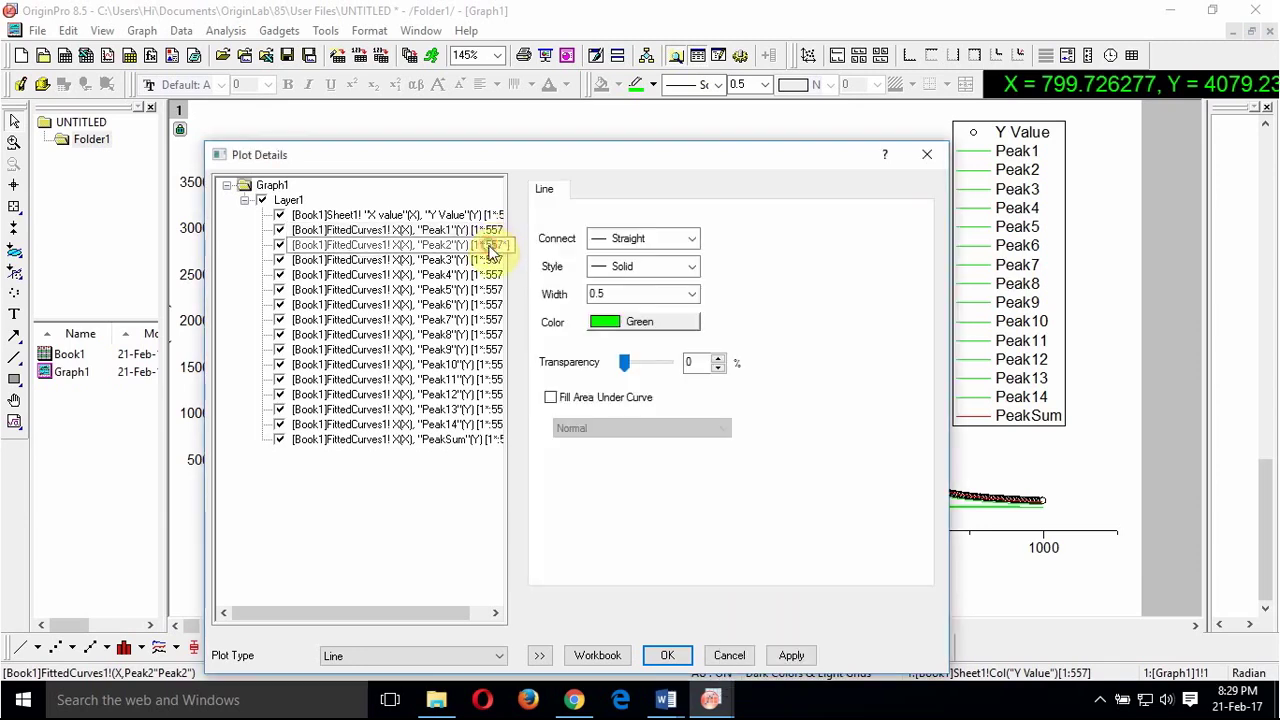
click(689, 294)
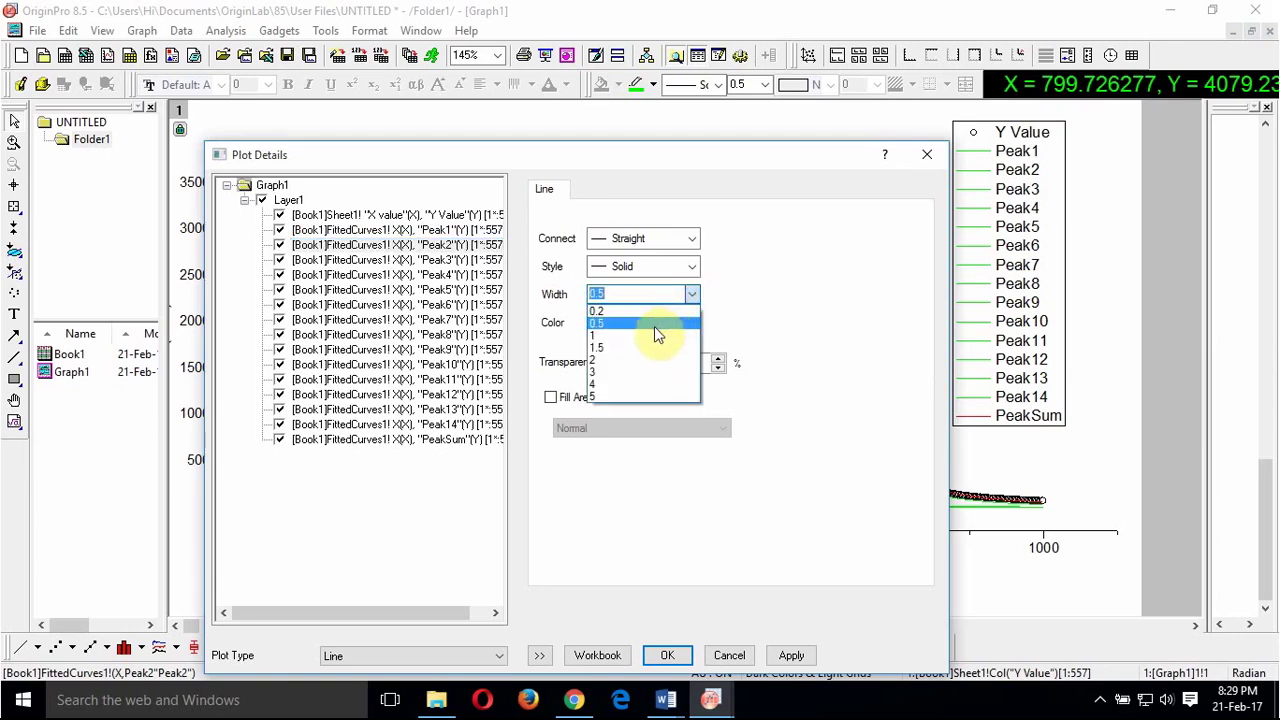
click(653, 334)
click(676, 324)
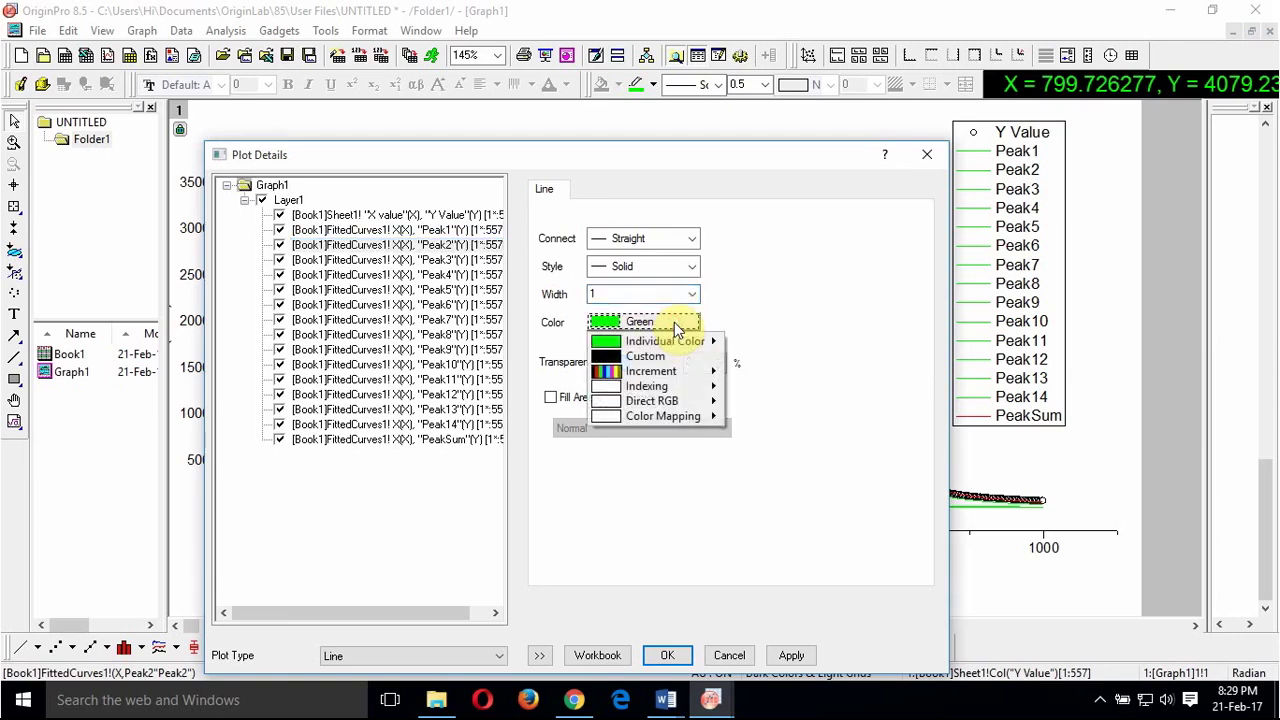
mouse_move(705, 342)
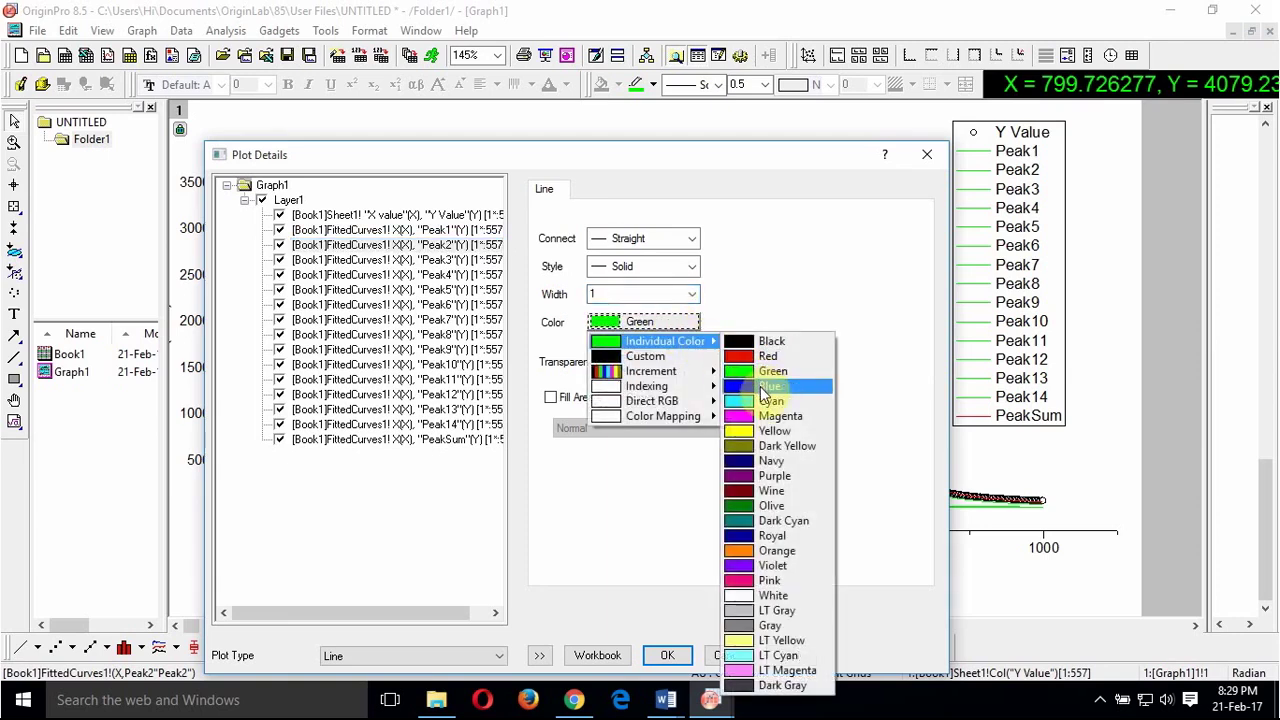
click(760, 386)
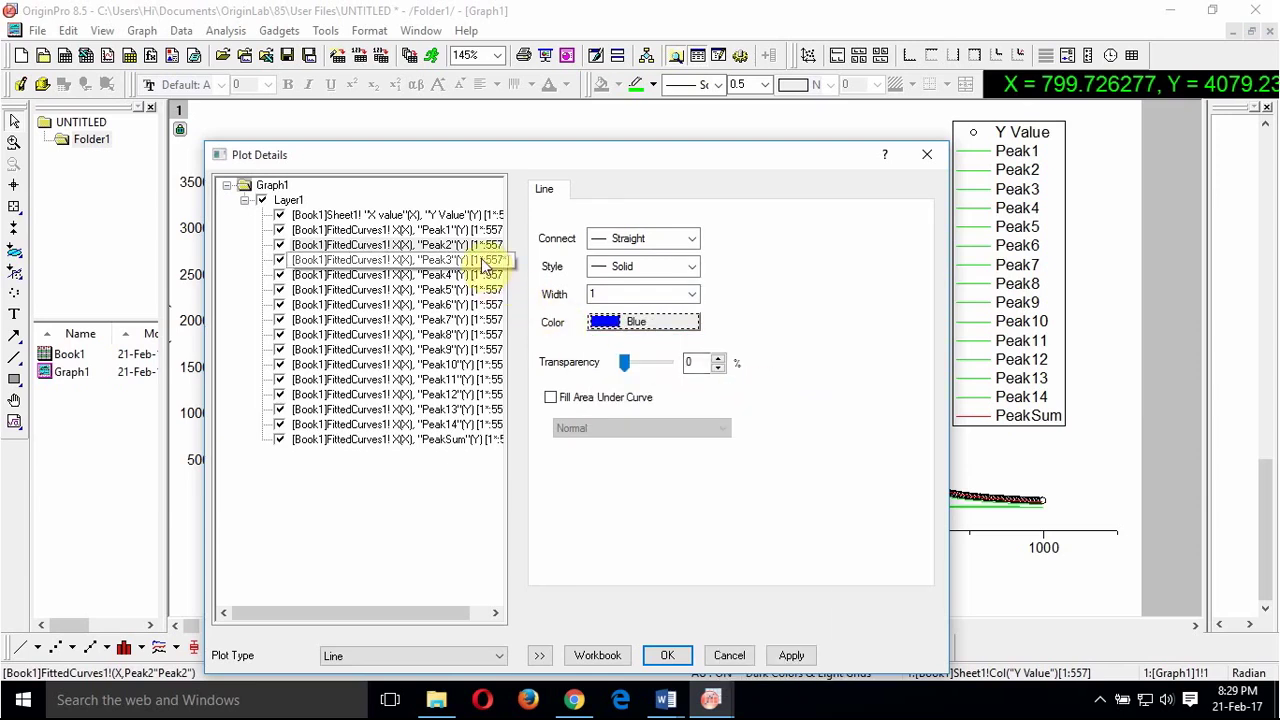
Step: Set the Peak3 fitted curve's line width to 1 and its line color to Cyan
click(483, 261)
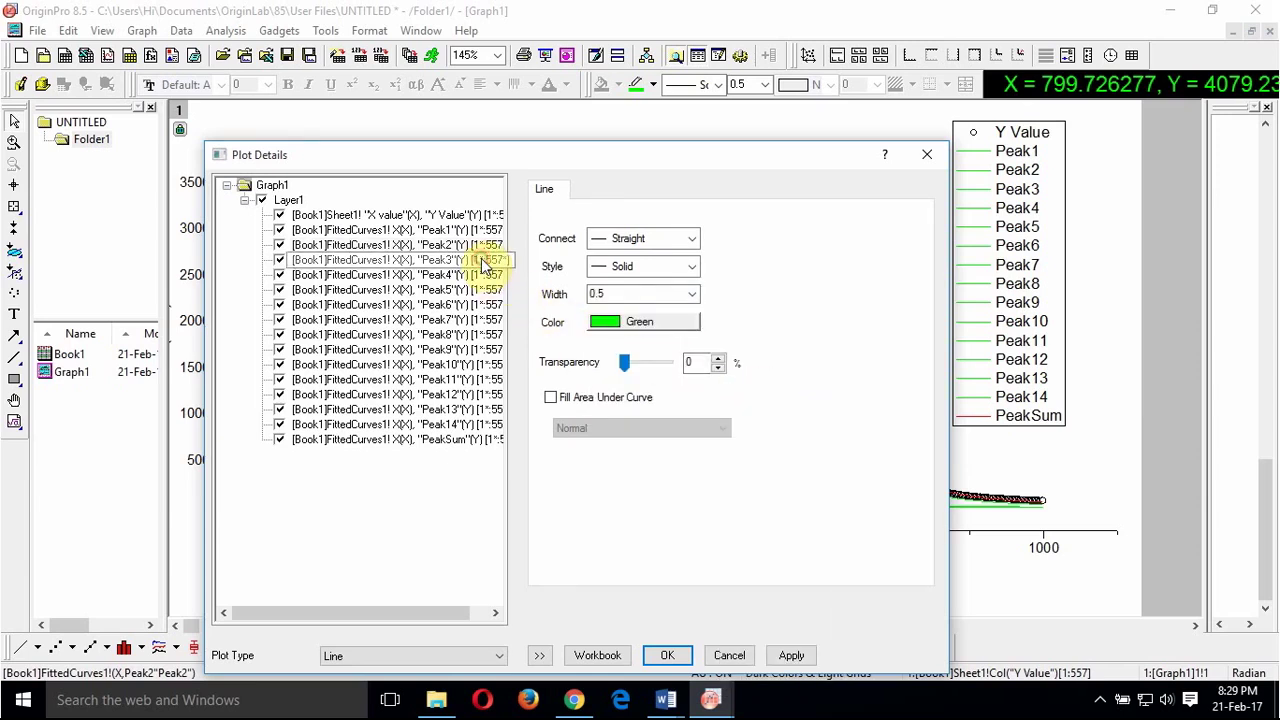
click(689, 294)
click(653, 334)
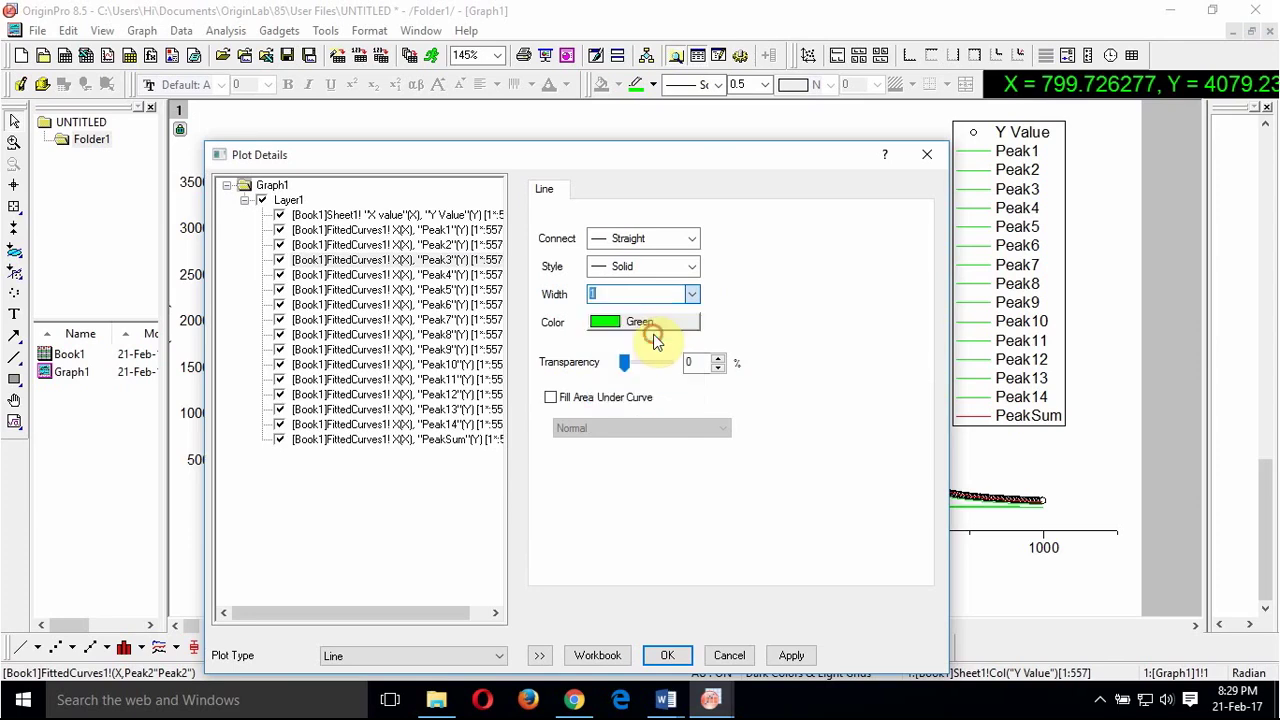
click(668, 326)
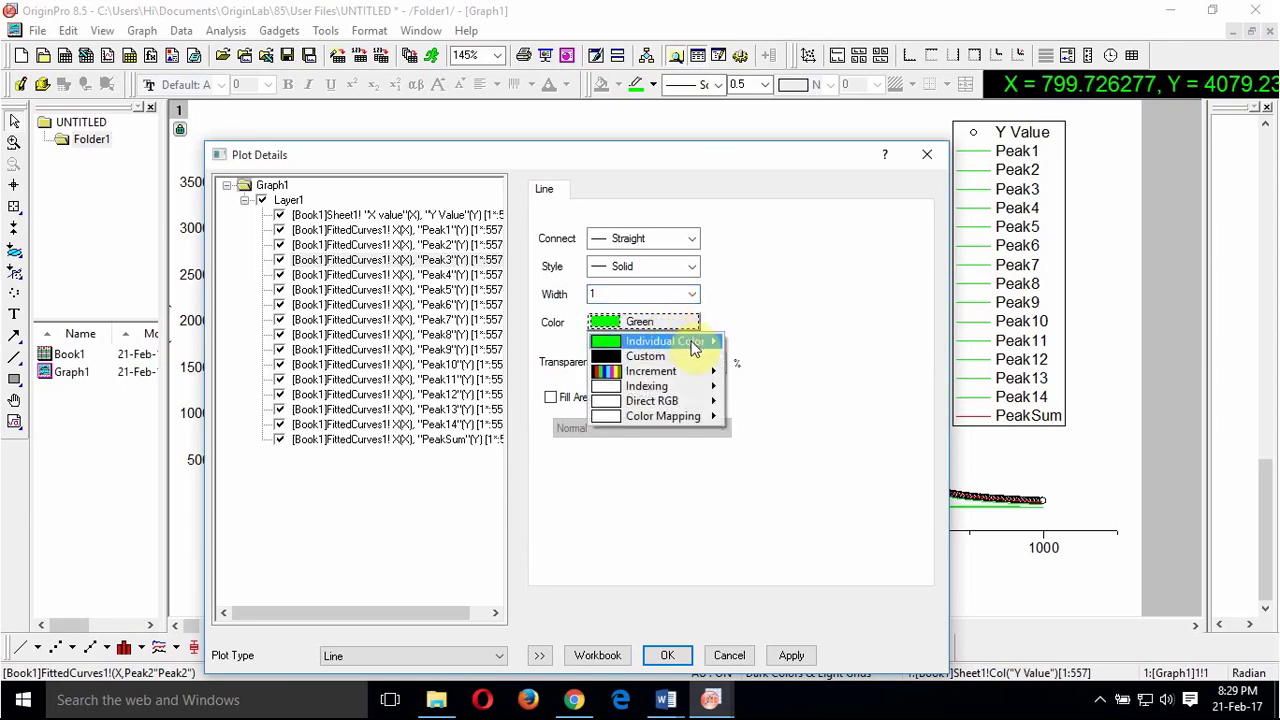
mouse_move(688, 342)
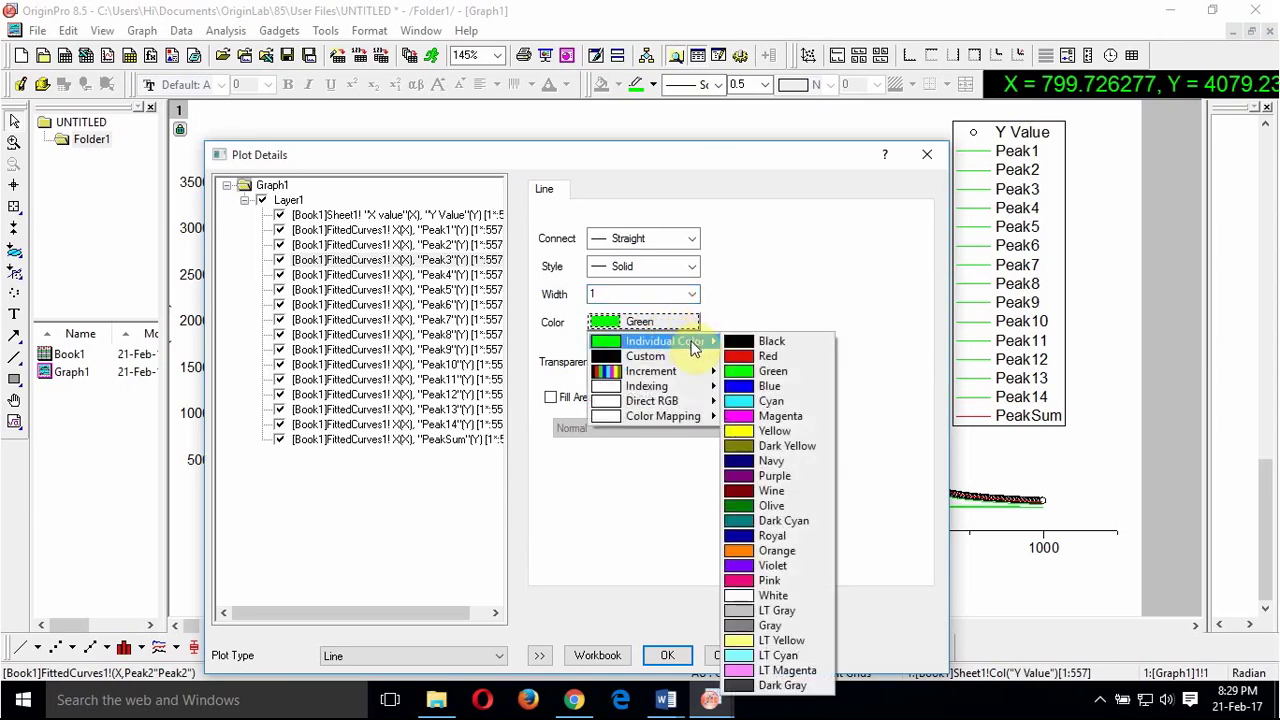
click(762, 402)
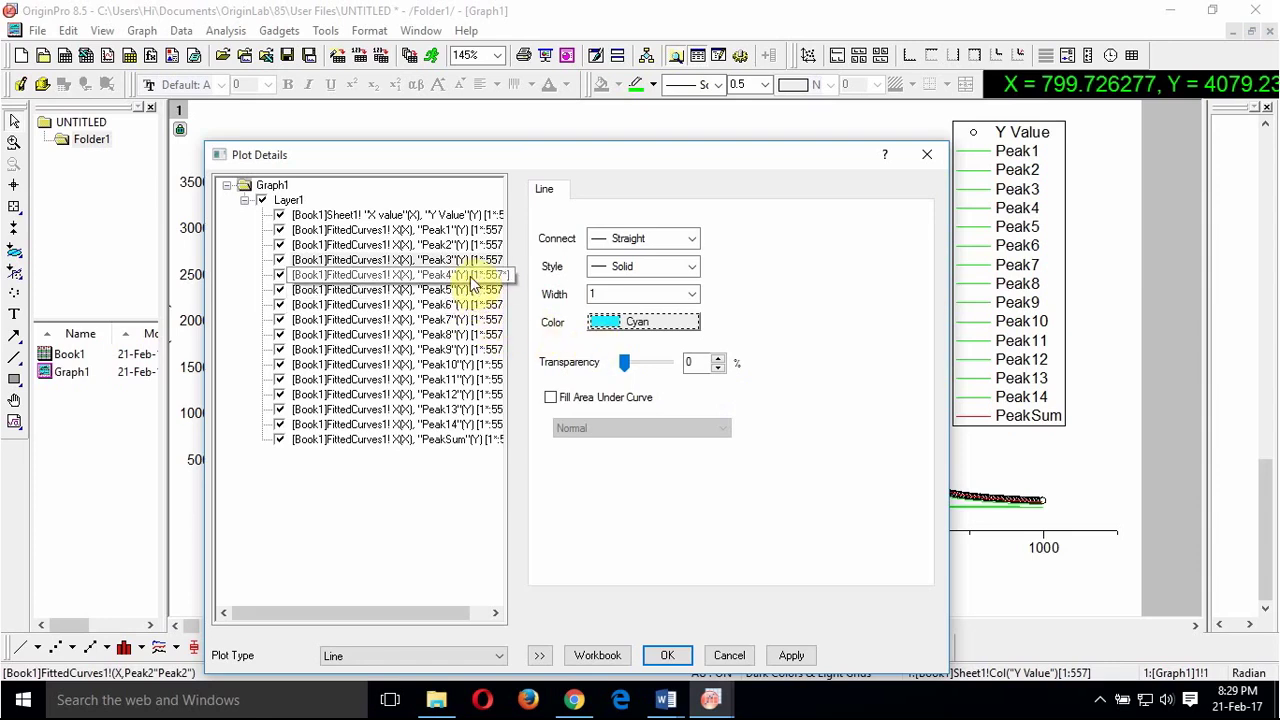
Step: Set the Peak4 fitted curve's line width to 1 and its line color to Magenta
click(455, 274)
click(690, 296)
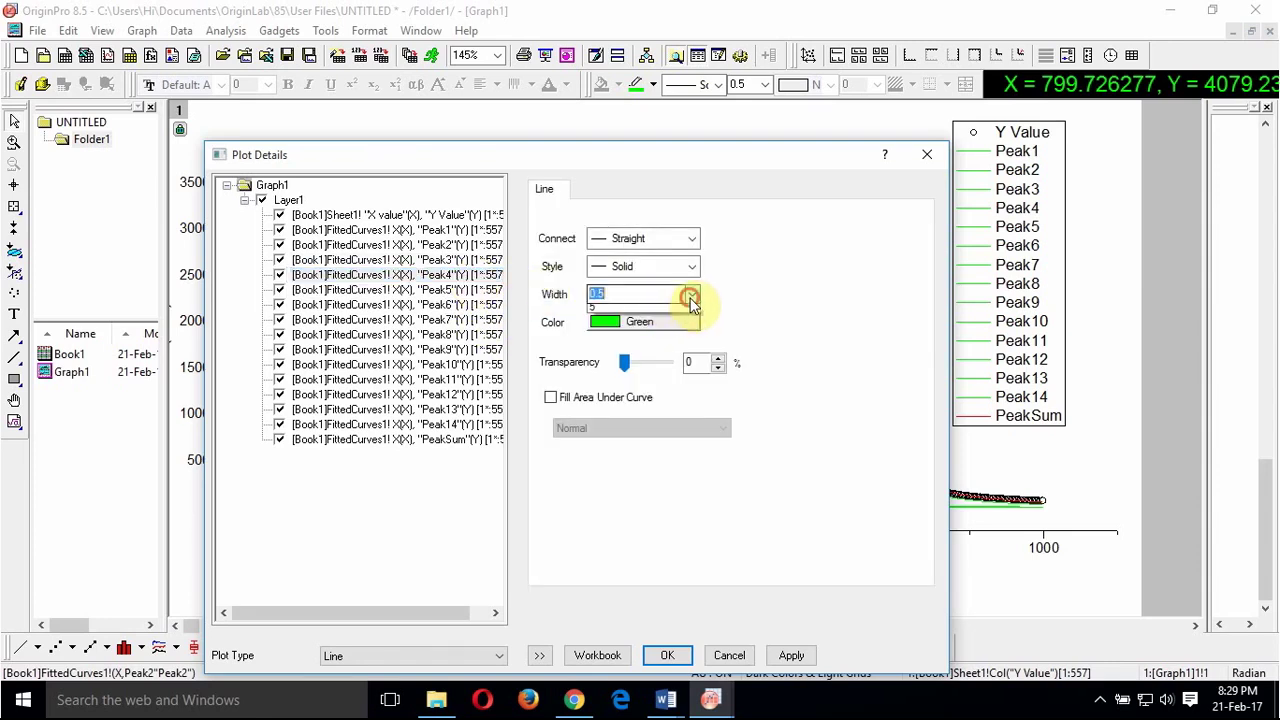
click(651, 345)
click(656, 325)
mouse_move(665, 341)
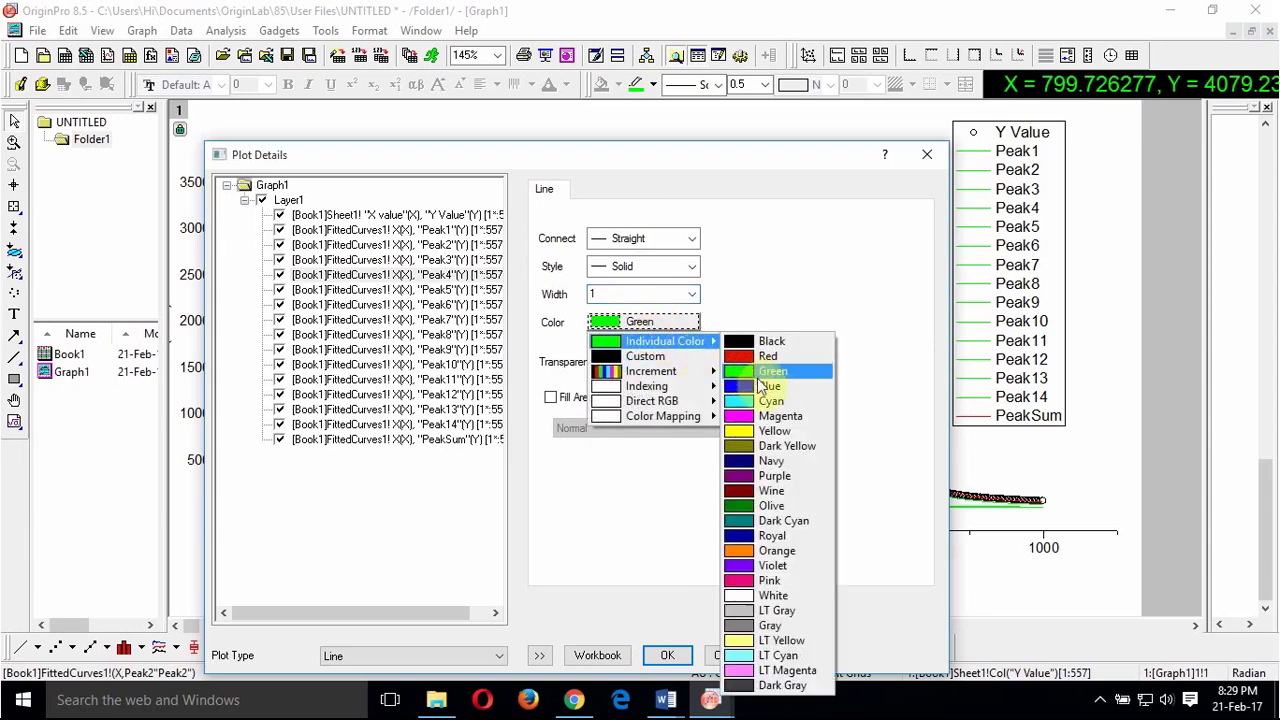
click(768, 416)
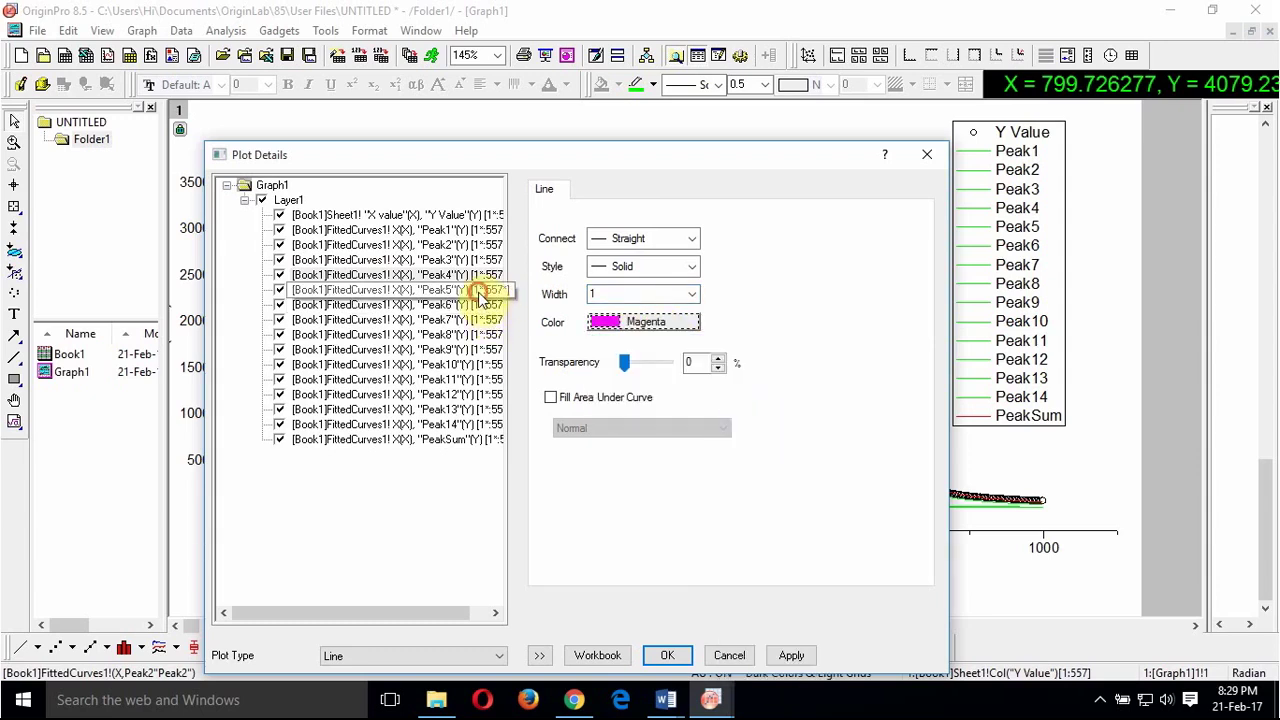
Step: Set the Peak5 fitted curve's line width to 1 and its line color to Yellow
click(480, 291)
click(690, 295)
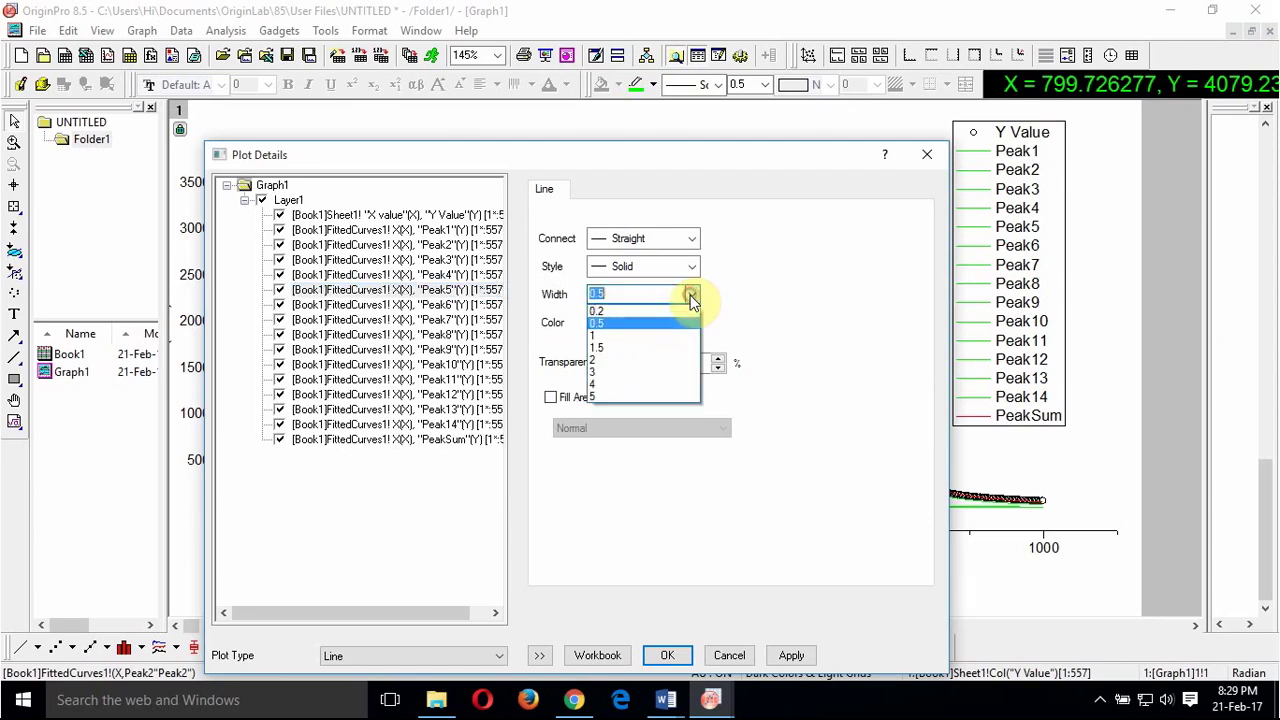
click(658, 333)
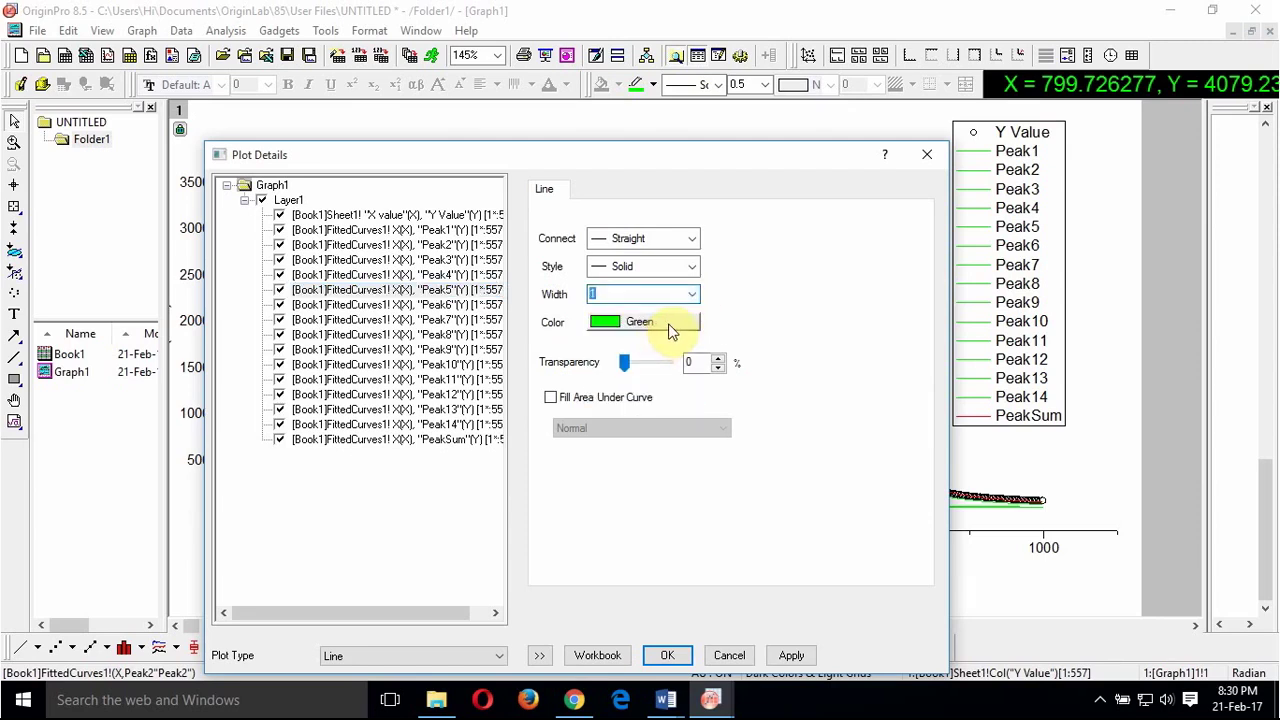
click(669, 326)
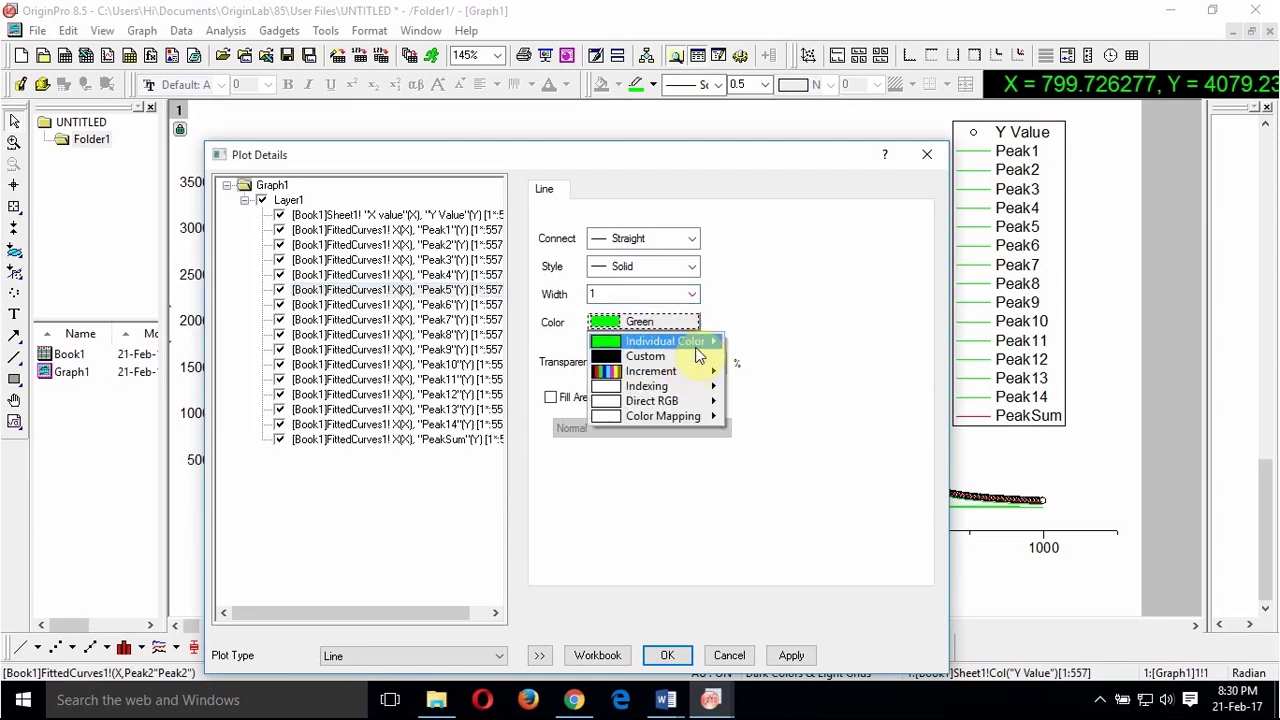
mouse_move(698, 341)
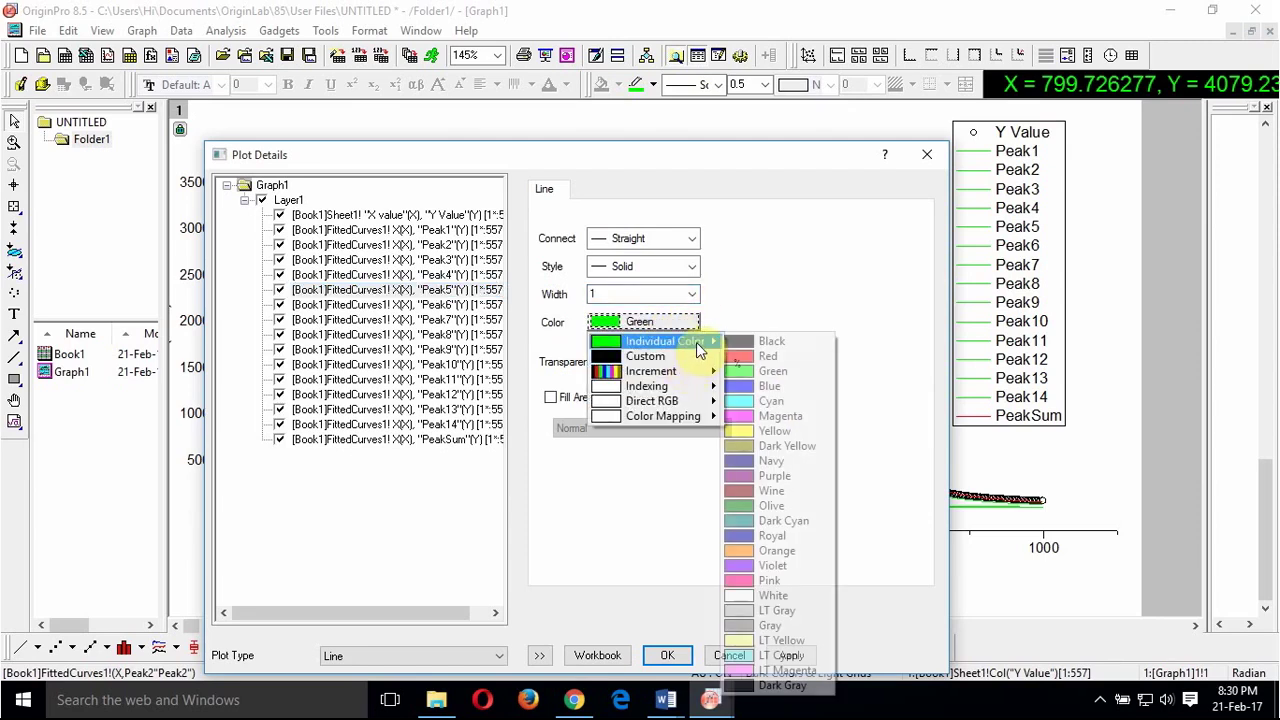
click(776, 432)
Step: Set the Peak6 fitted curve's line width to 1 and its line color to Dark Yellow
click(498, 304)
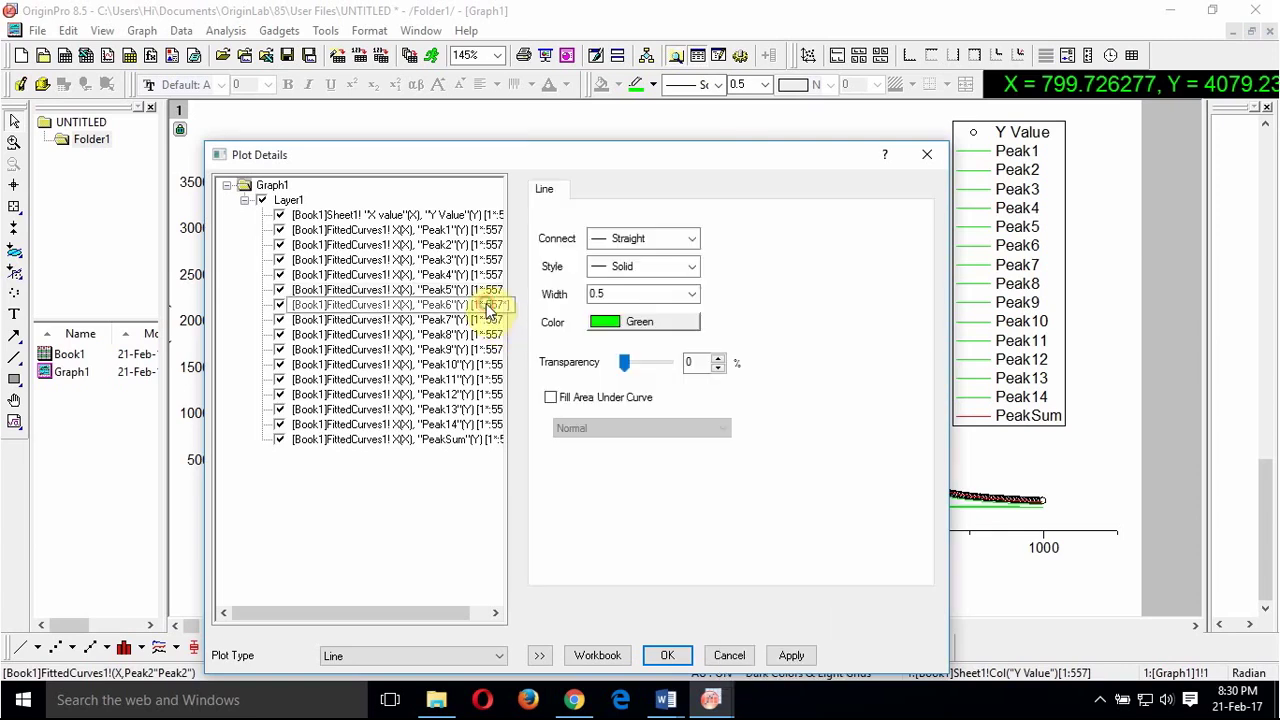
click(696, 292)
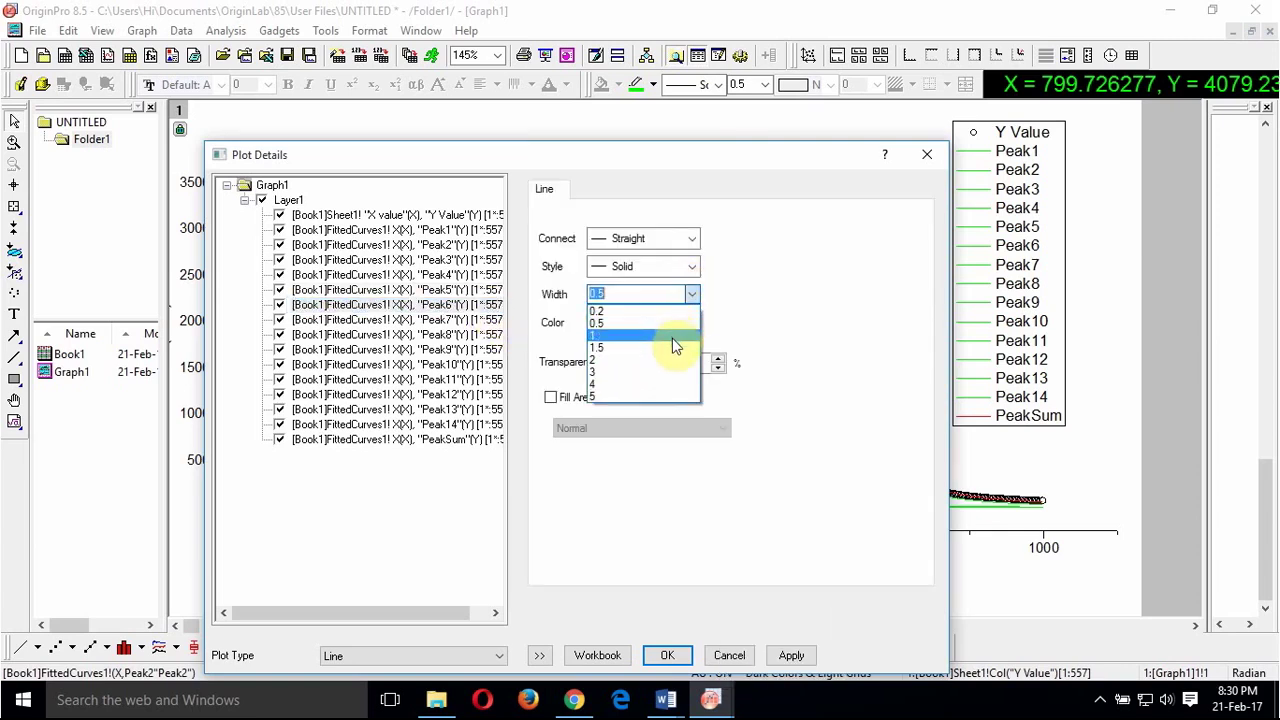
click(672, 338)
click(690, 324)
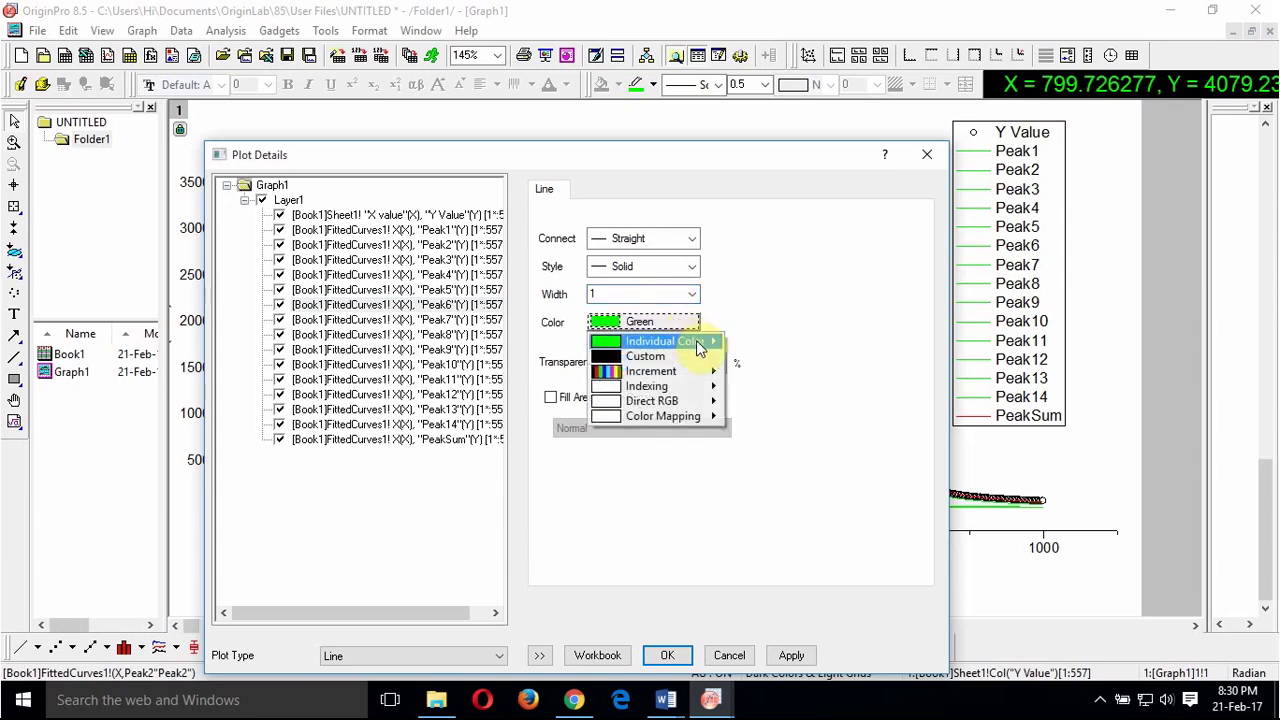
mouse_move(700, 341)
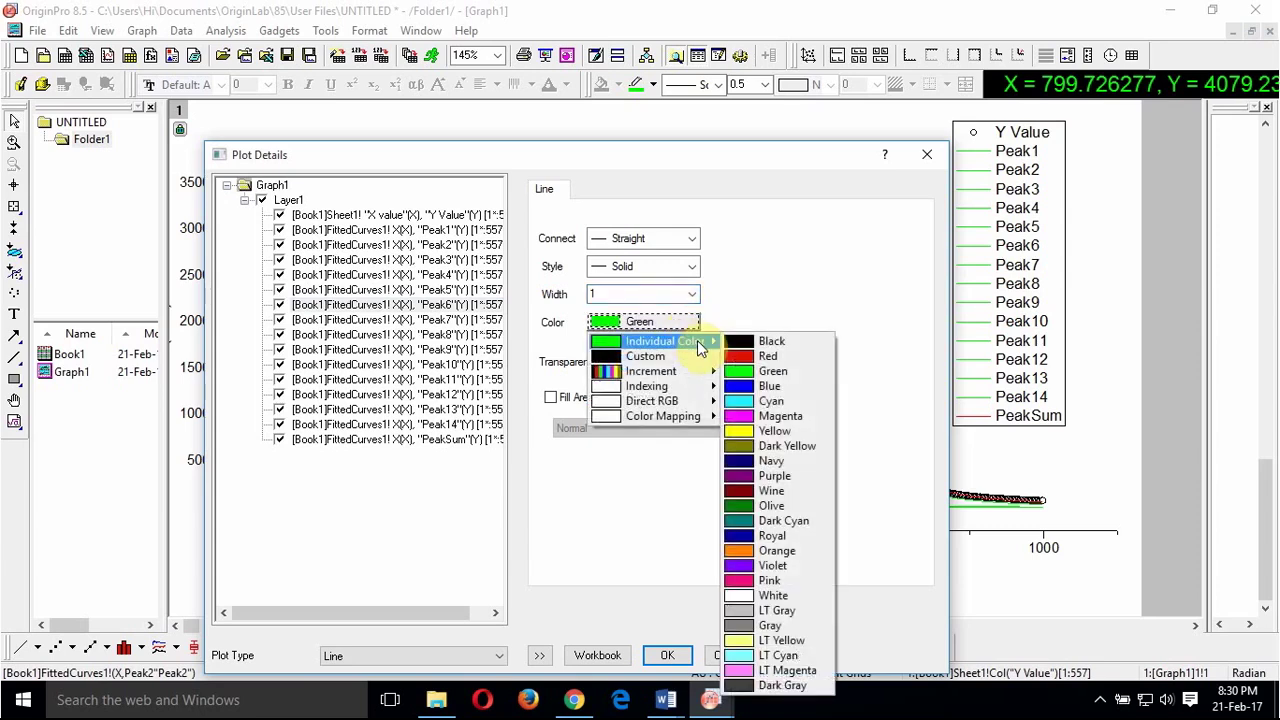
click(768, 446)
Step: Set the Peak7 fitted curve's line width to 1 and its line color to Navy
click(470, 319)
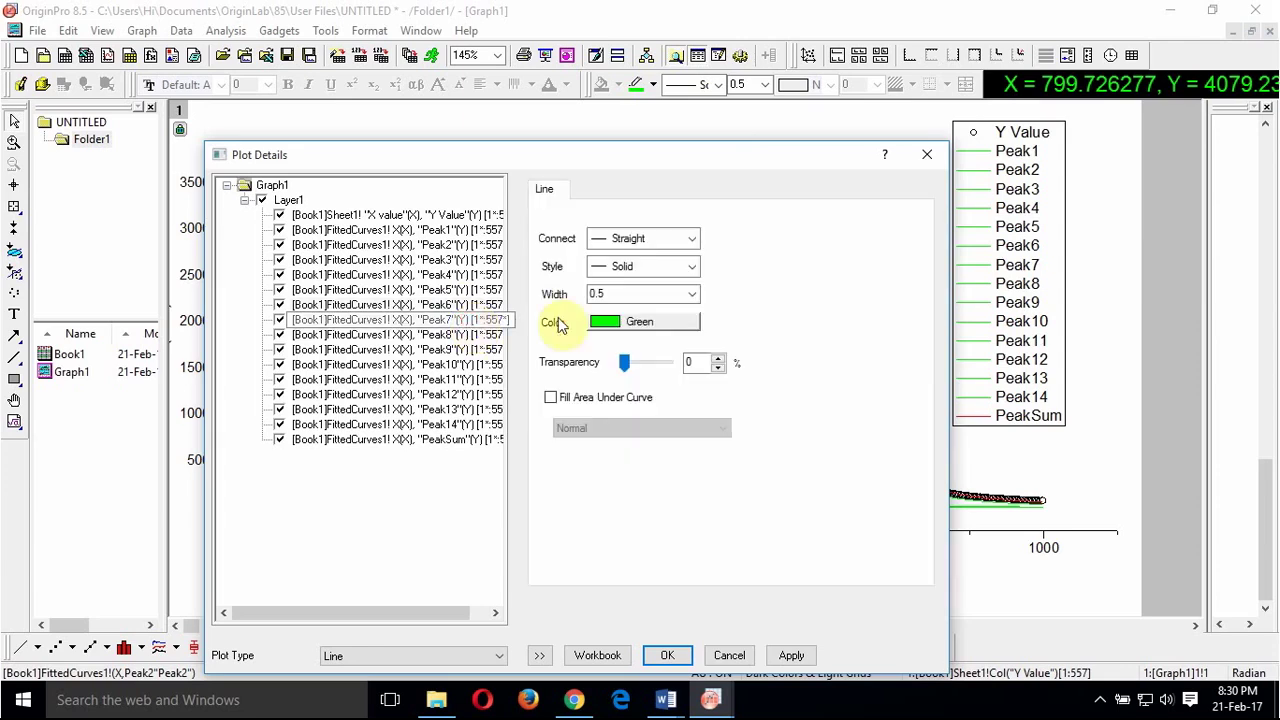
click(689, 294)
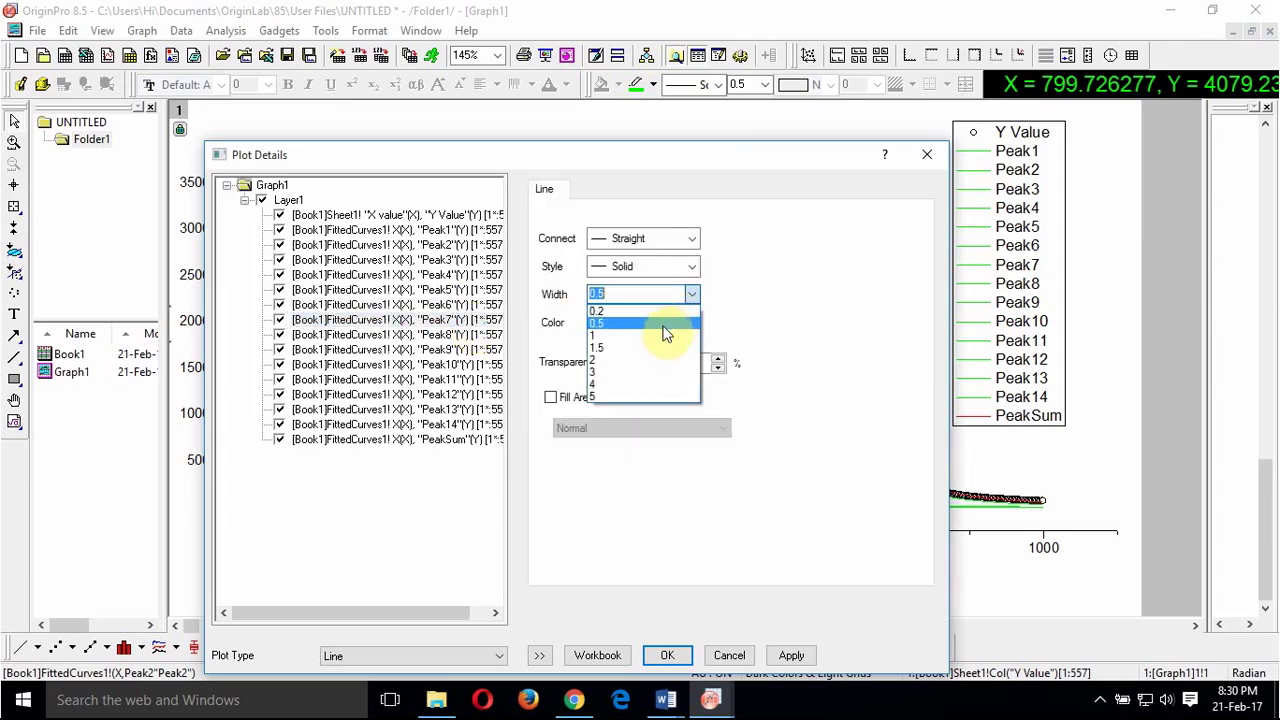
click(664, 336)
click(697, 321)
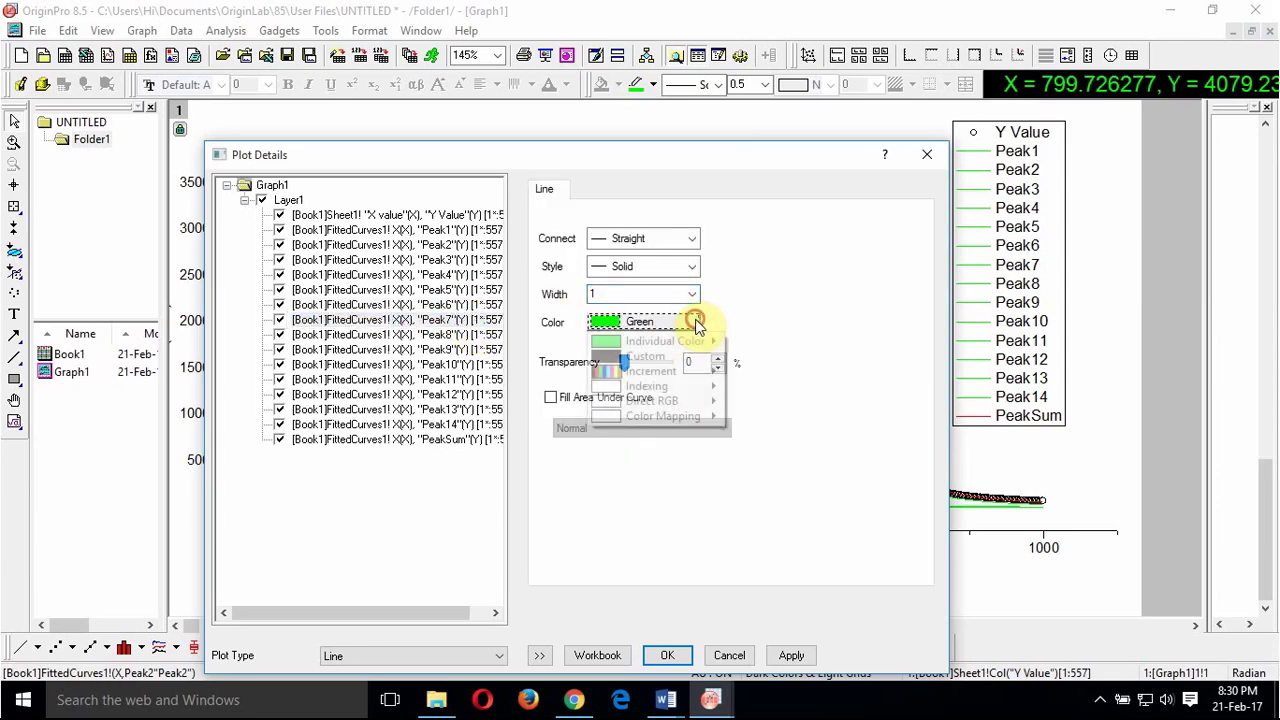
mouse_move(700, 342)
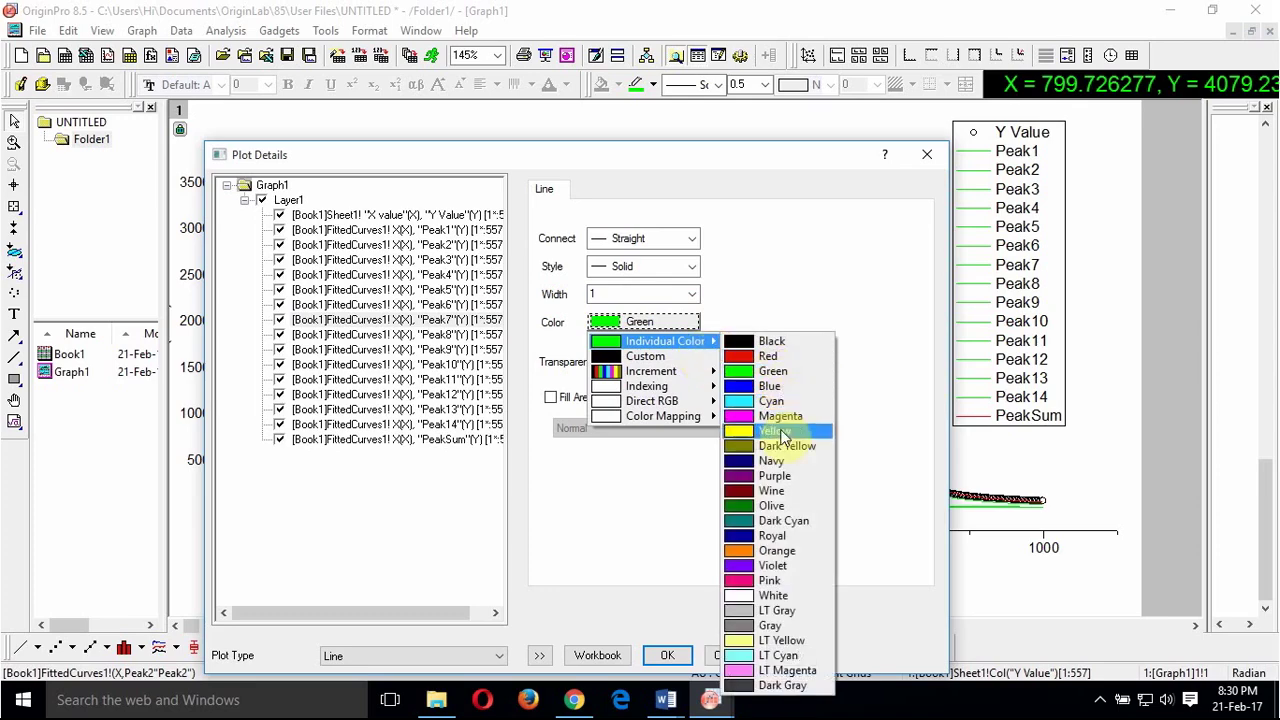
click(772, 461)
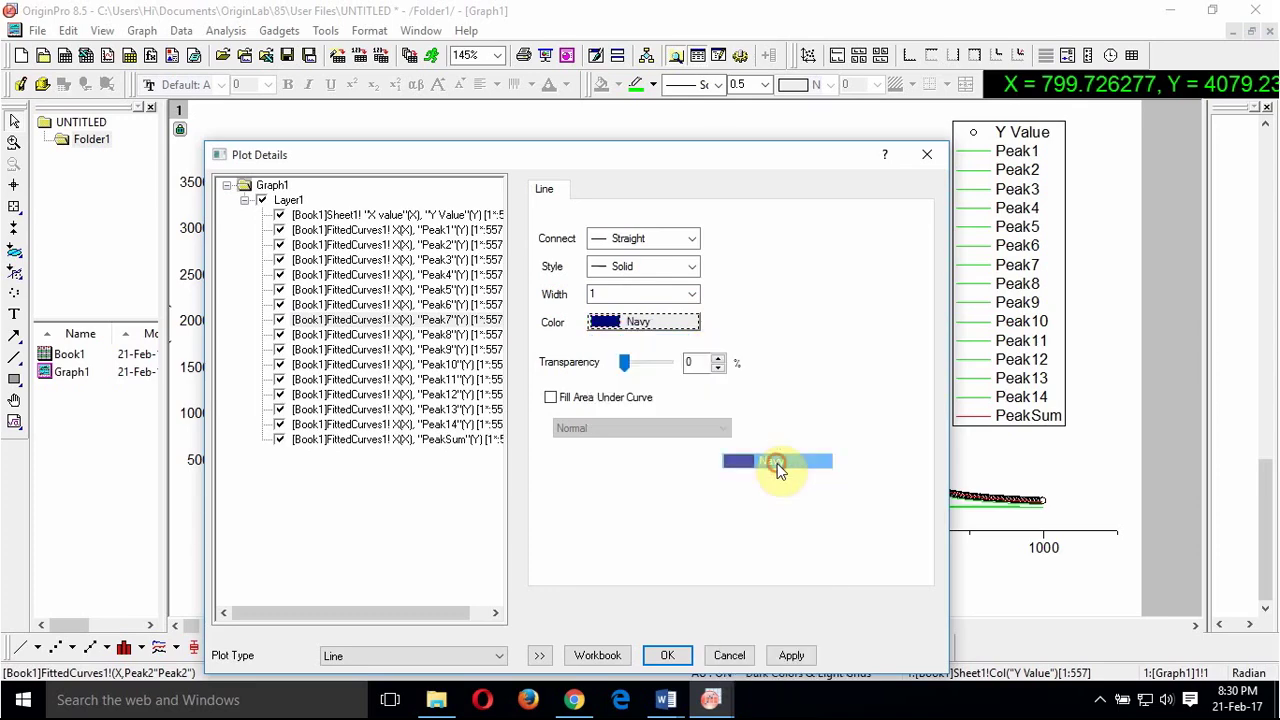
Step: Set the Peak8 fitted curve's line width to 1 and its line color to Purple
click(481, 340)
click(691, 294)
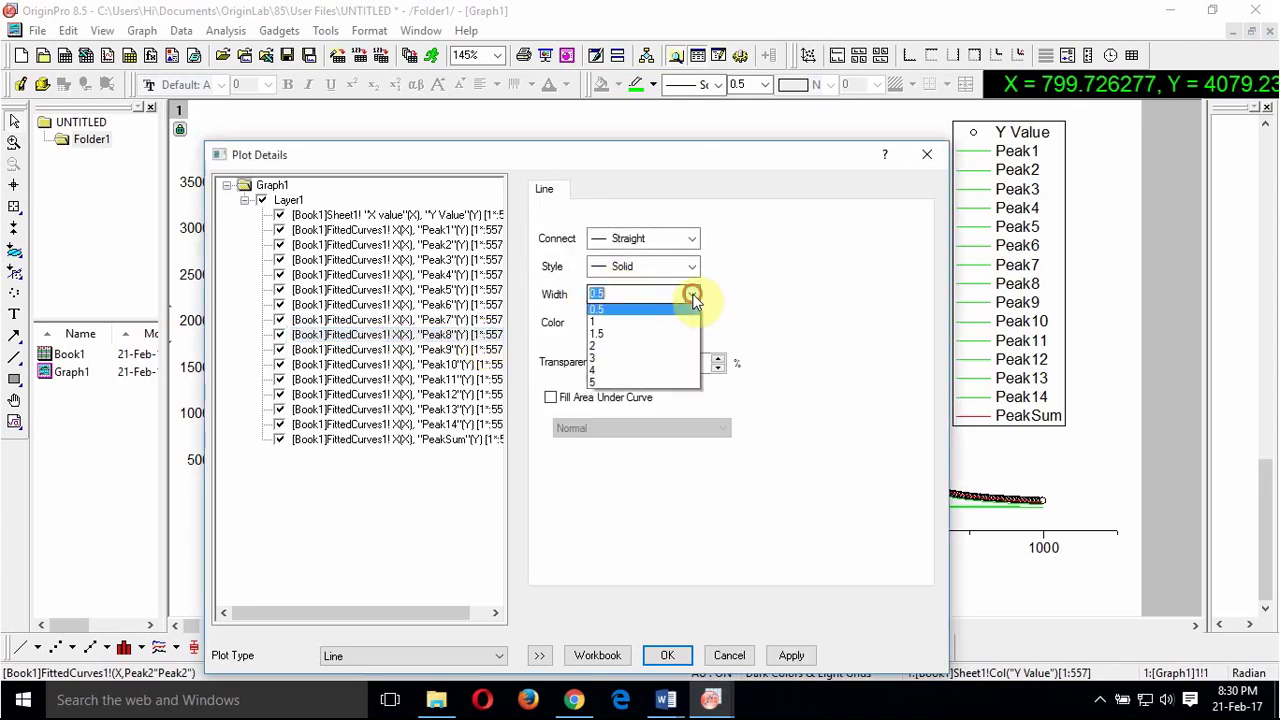
click(659, 340)
click(669, 324)
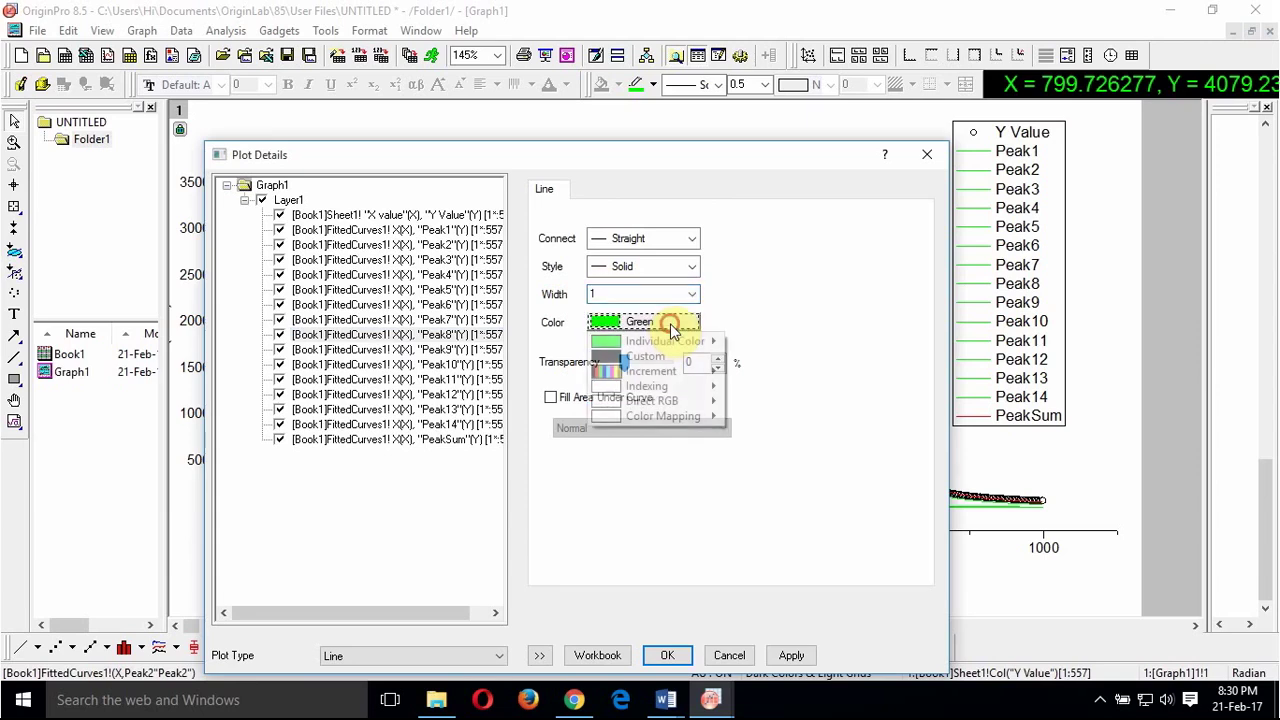
mouse_move(688, 343)
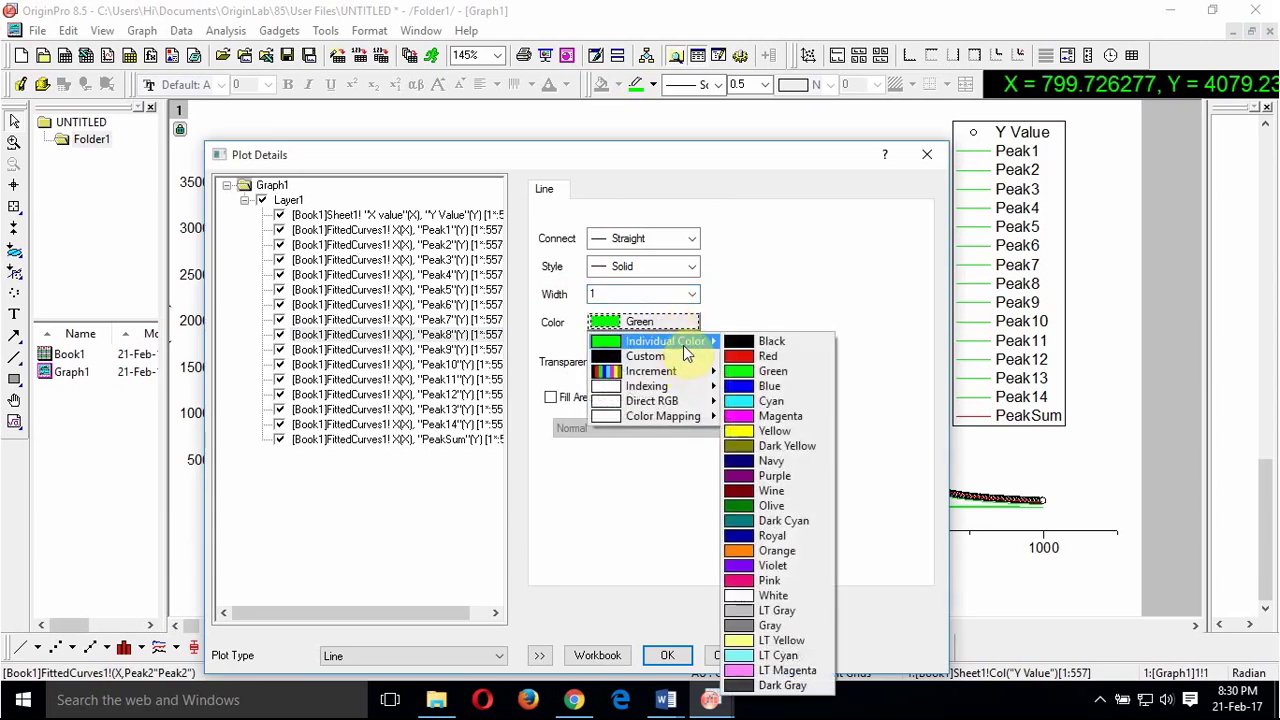
click(786, 480)
Step: Set the Peak9 fitted curve's line width to 1 and its line color to Purple
click(485, 349)
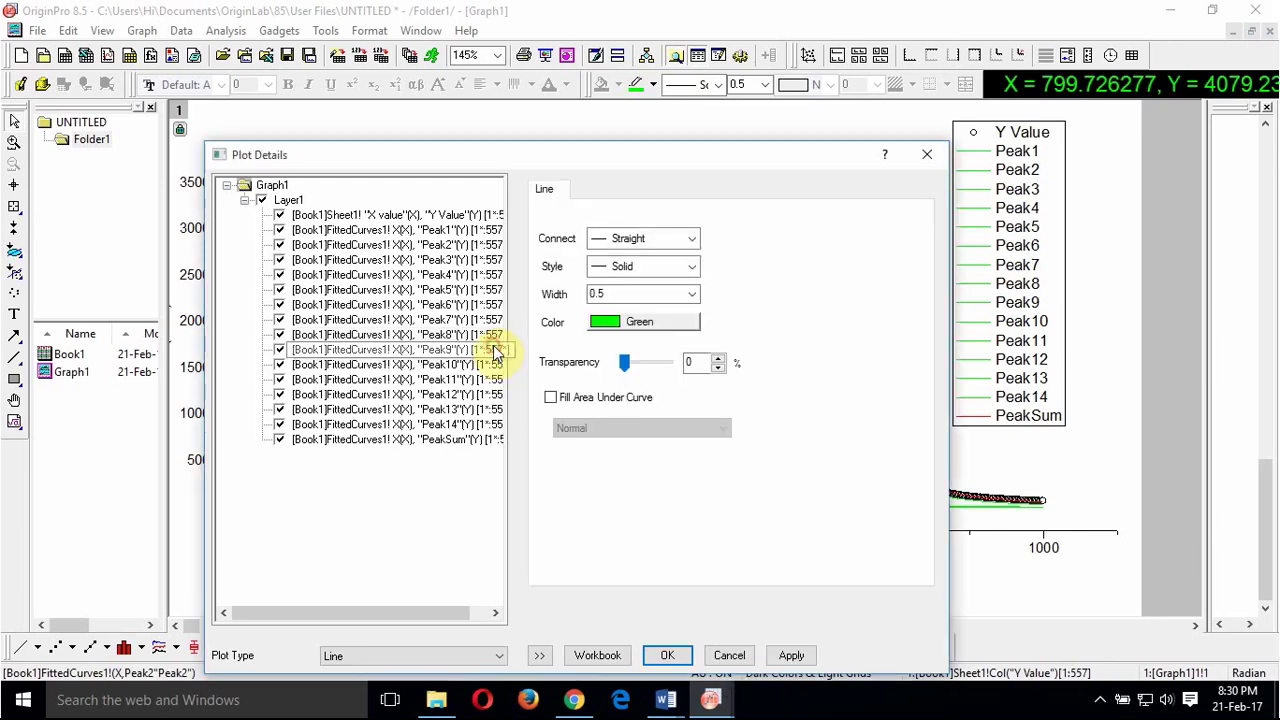
click(692, 295)
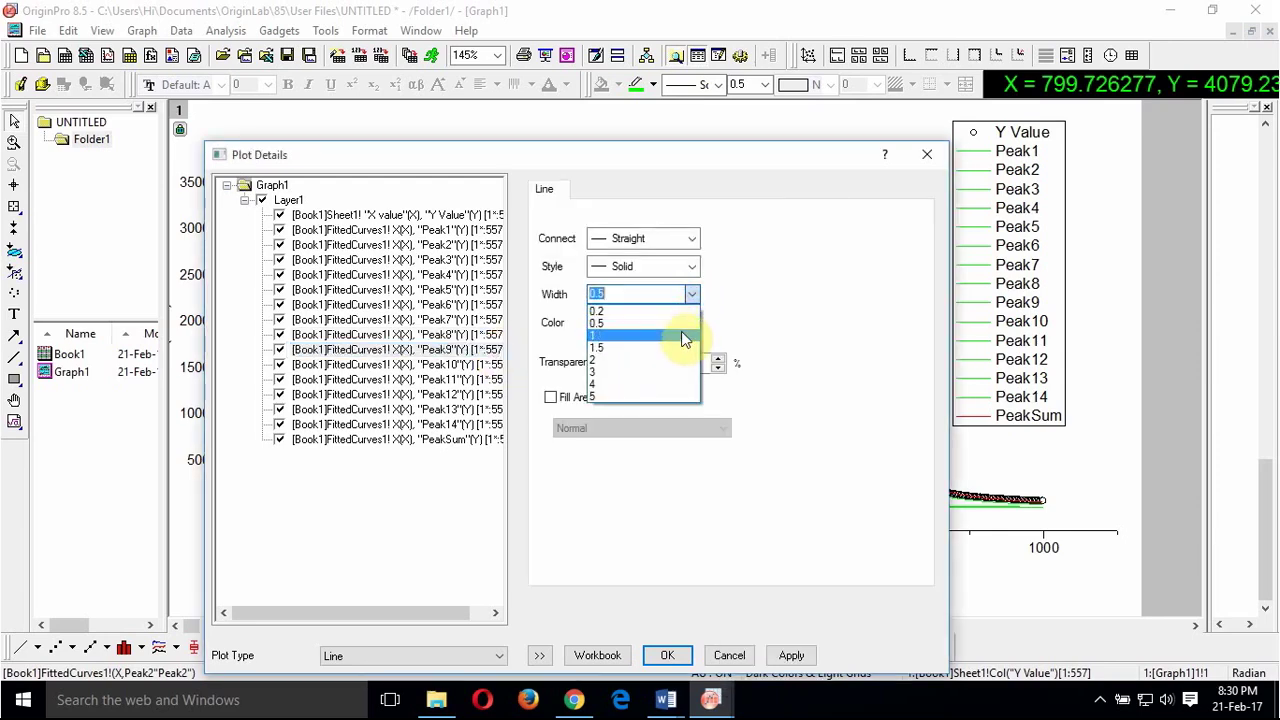
click(683, 343)
click(696, 316)
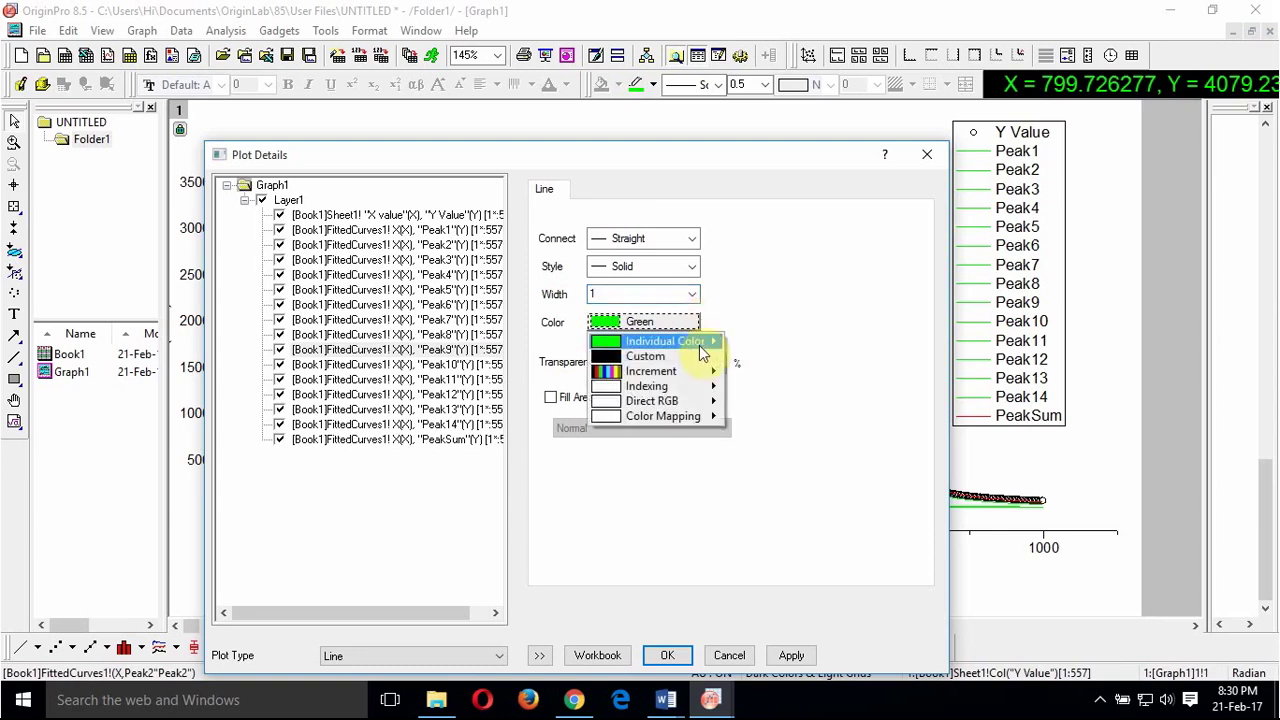
mouse_move(705, 342)
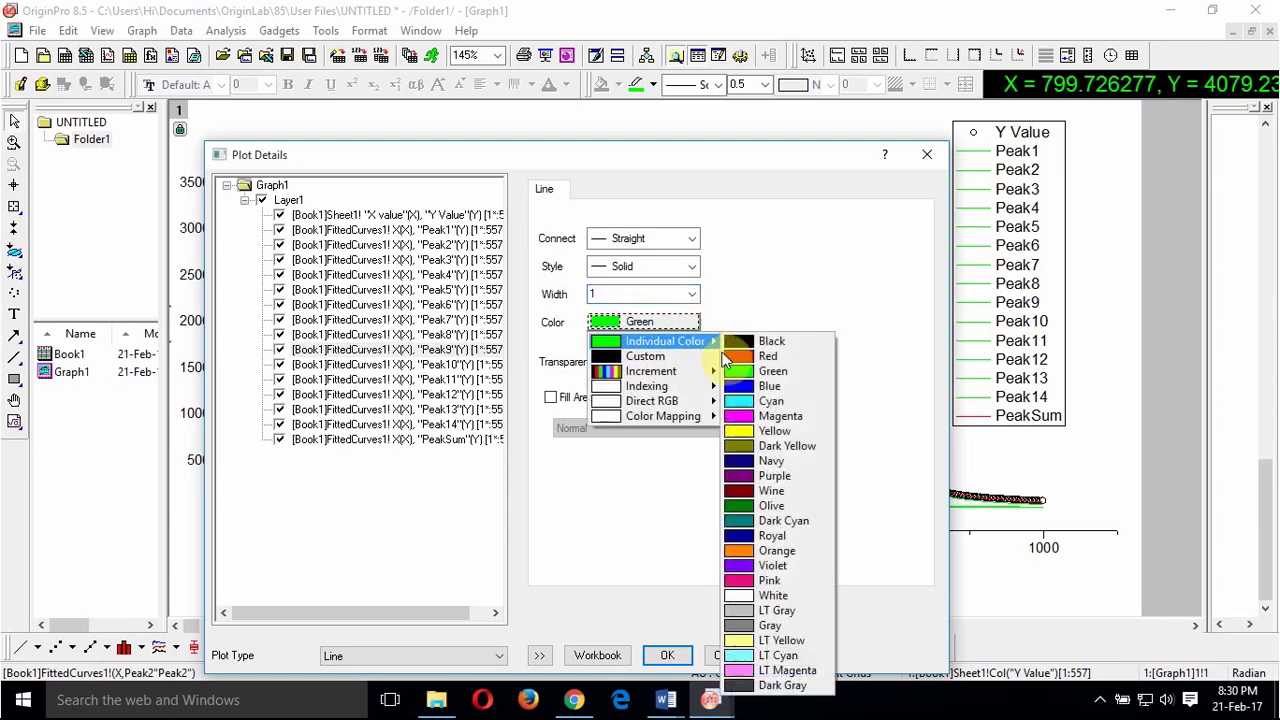
click(772, 477)
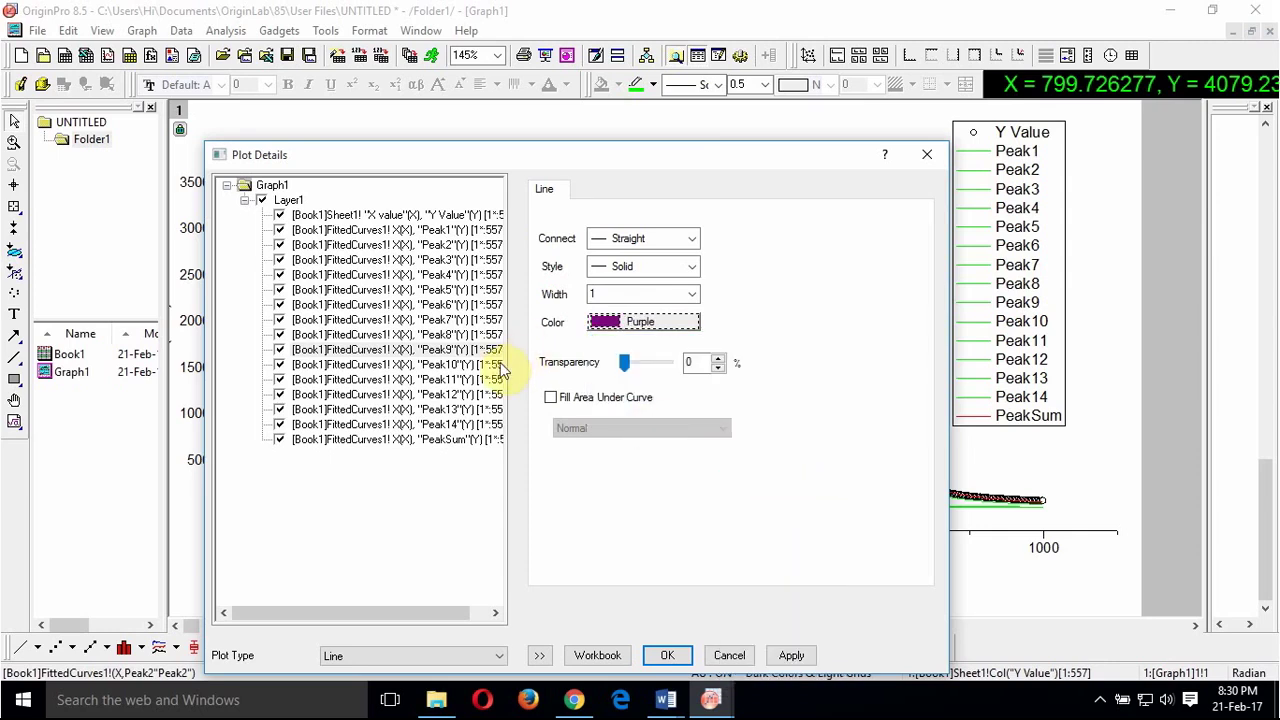
Step: Set the Peak10 fitted curve's line width to 1 and its line color to Wine
click(500, 366)
click(692, 295)
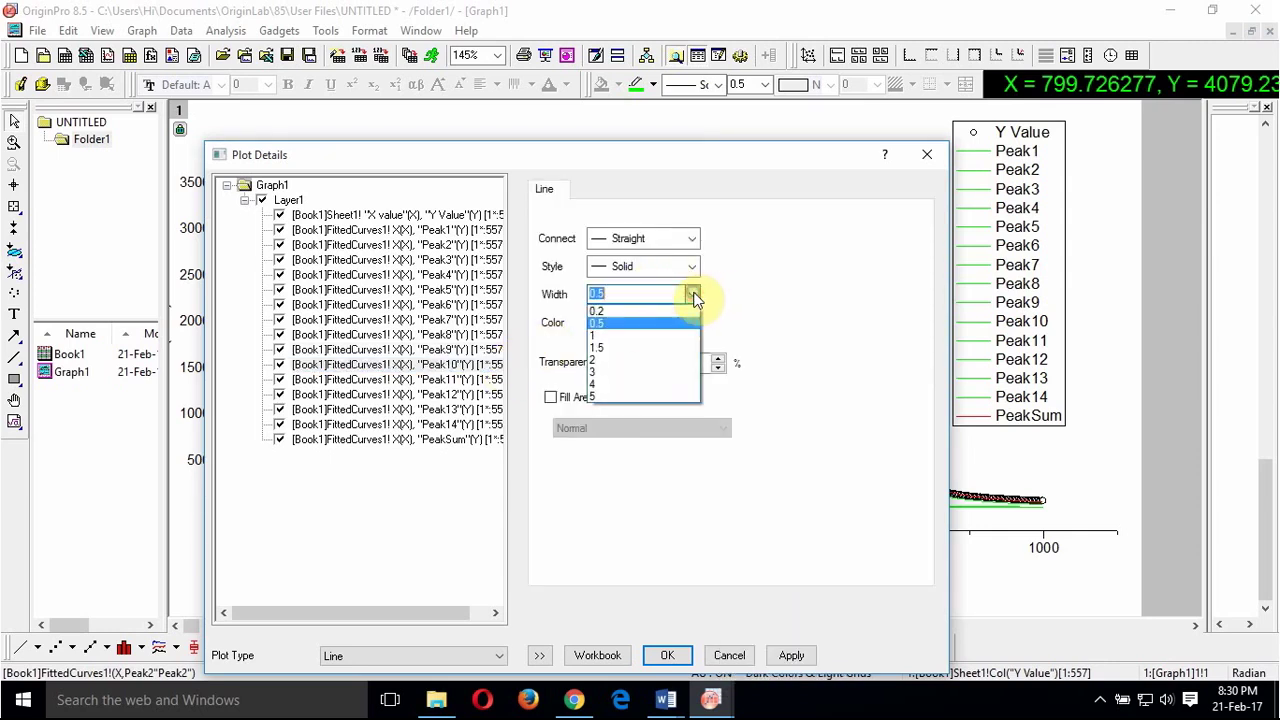
click(673, 336)
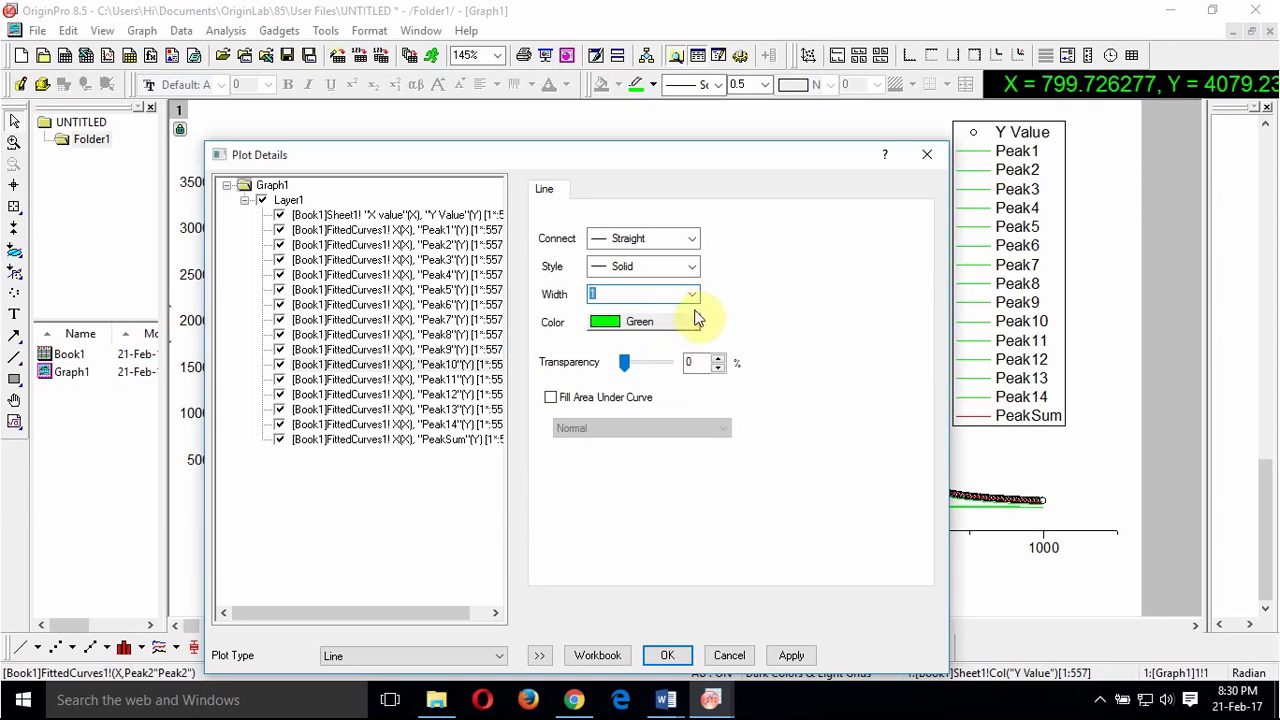
click(690, 320)
mouse_move(704, 348)
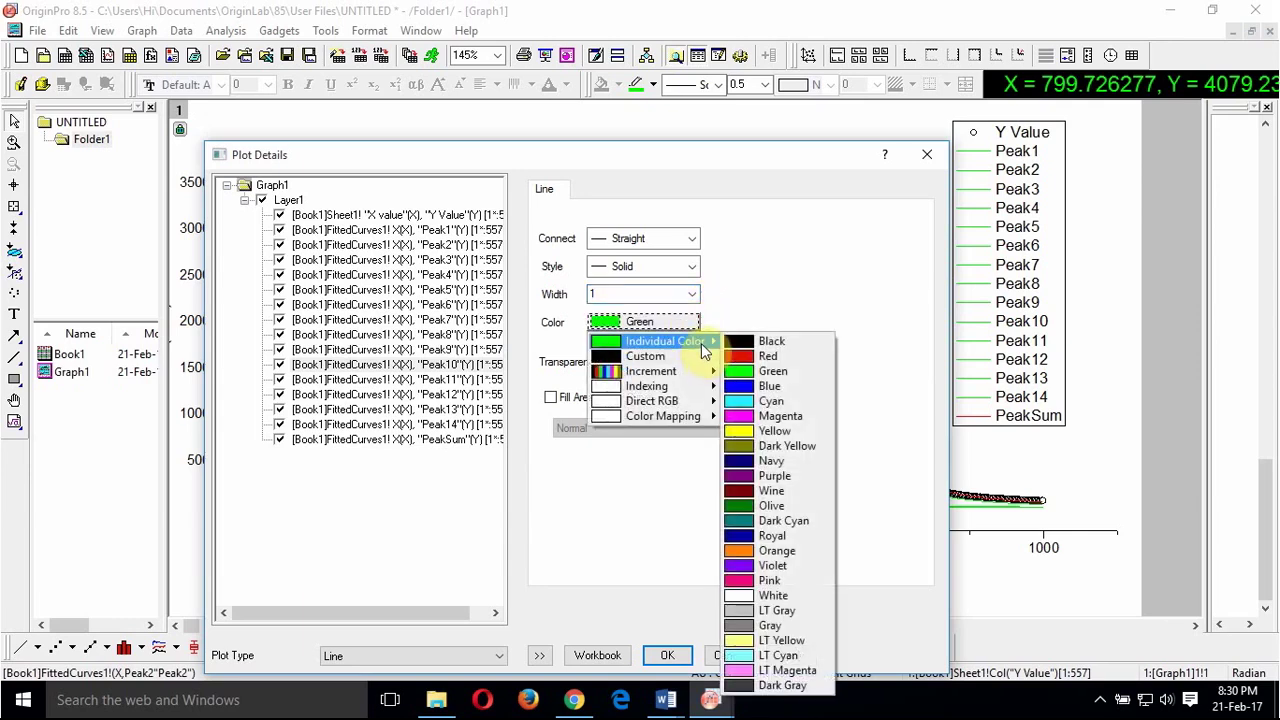
click(778, 492)
Step: Set the Peak11 fitted curve's line width to 1 and its line color to Olive
click(495, 352)
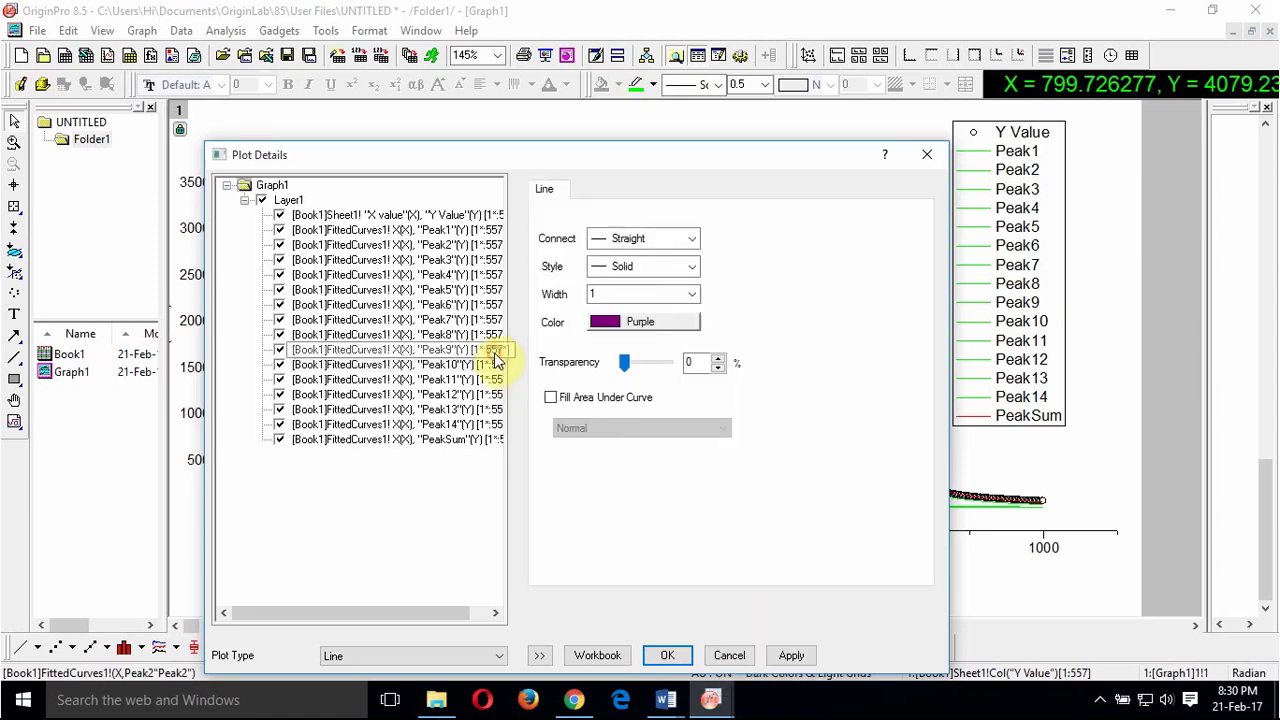
click(496, 368)
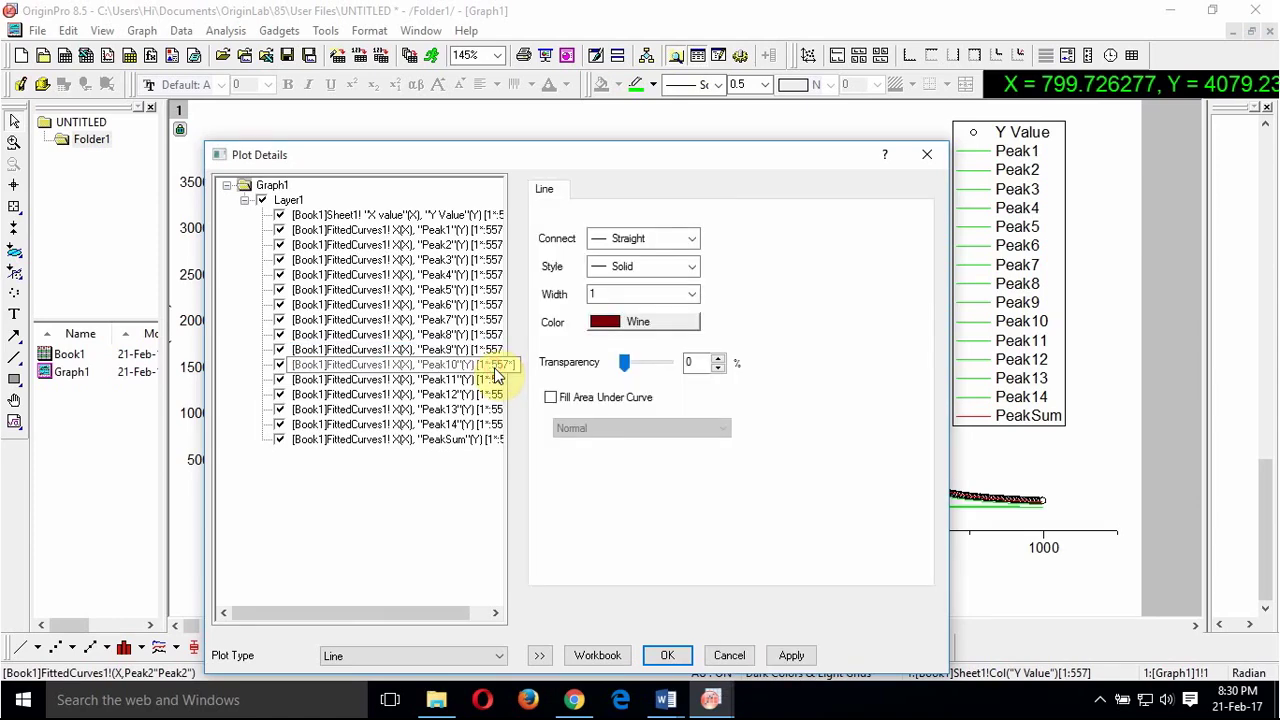
click(496, 380)
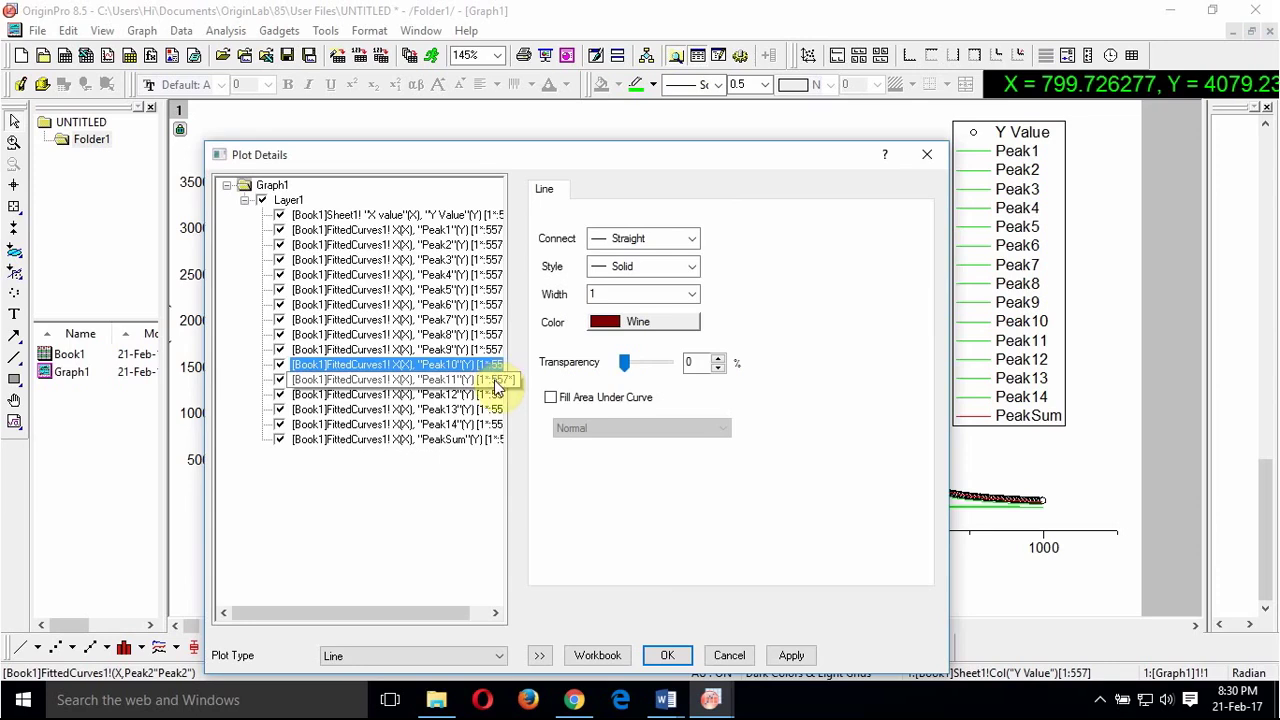
click(693, 295)
click(680, 342)
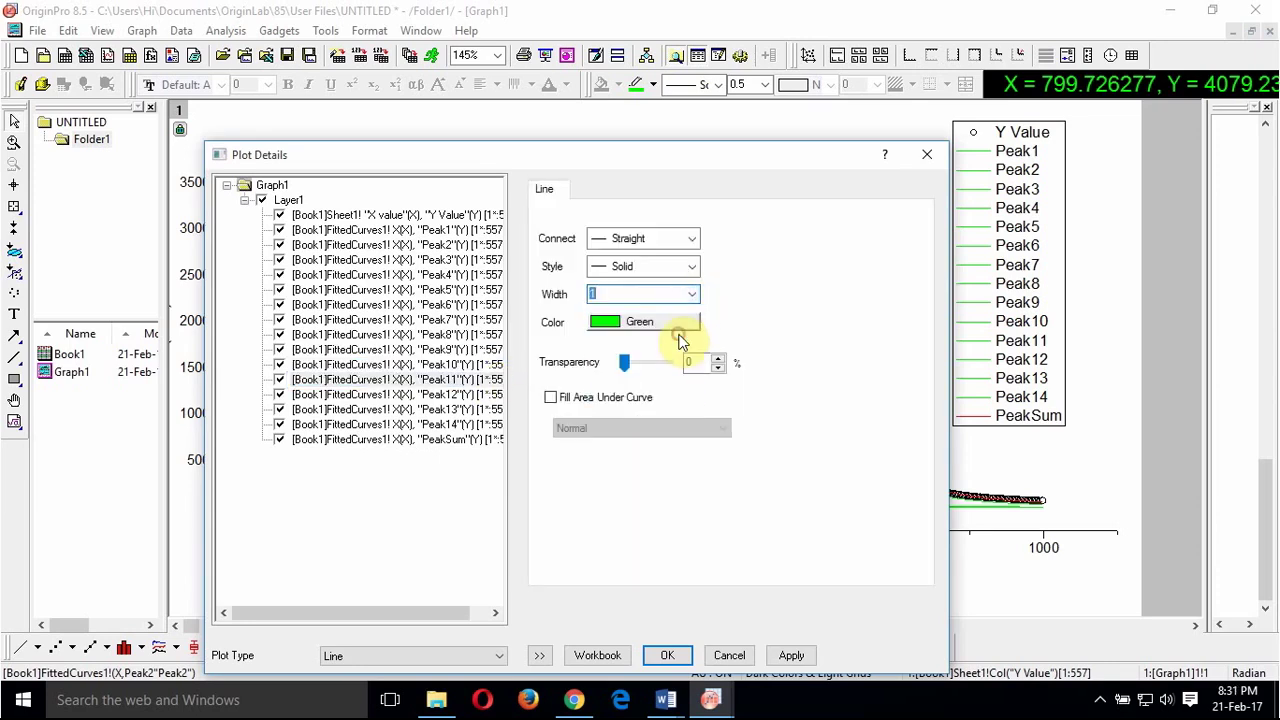
click(678, 322)
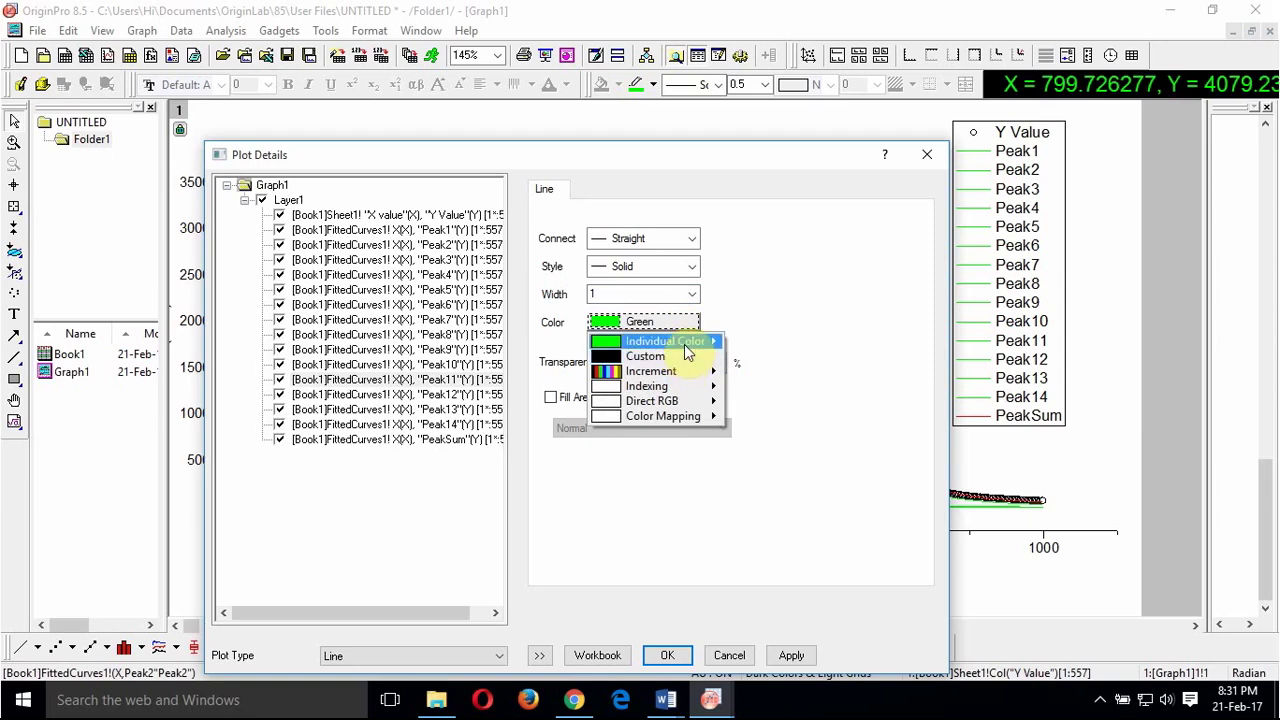
mouse_move(688, 345)
click(772, 508)
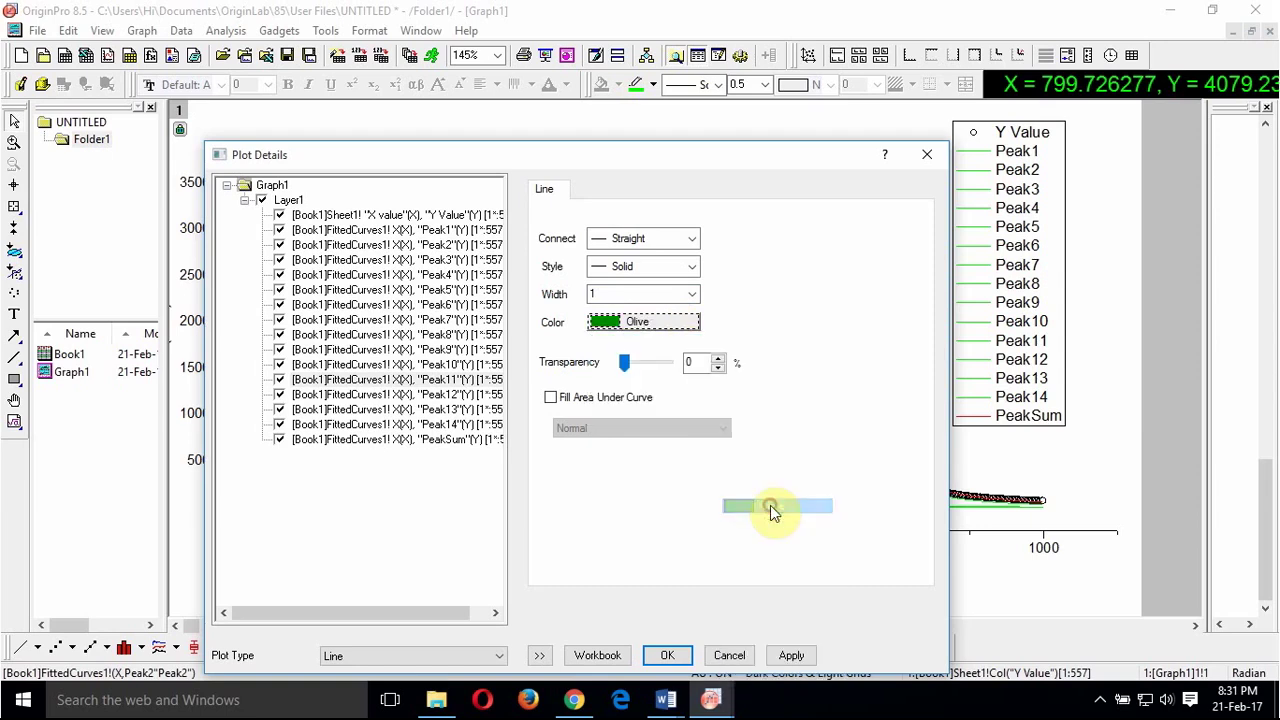
Step: Set the Peak12 fitted curve's line width to 1 and its line color to Dark Cyan
click(470, 395)
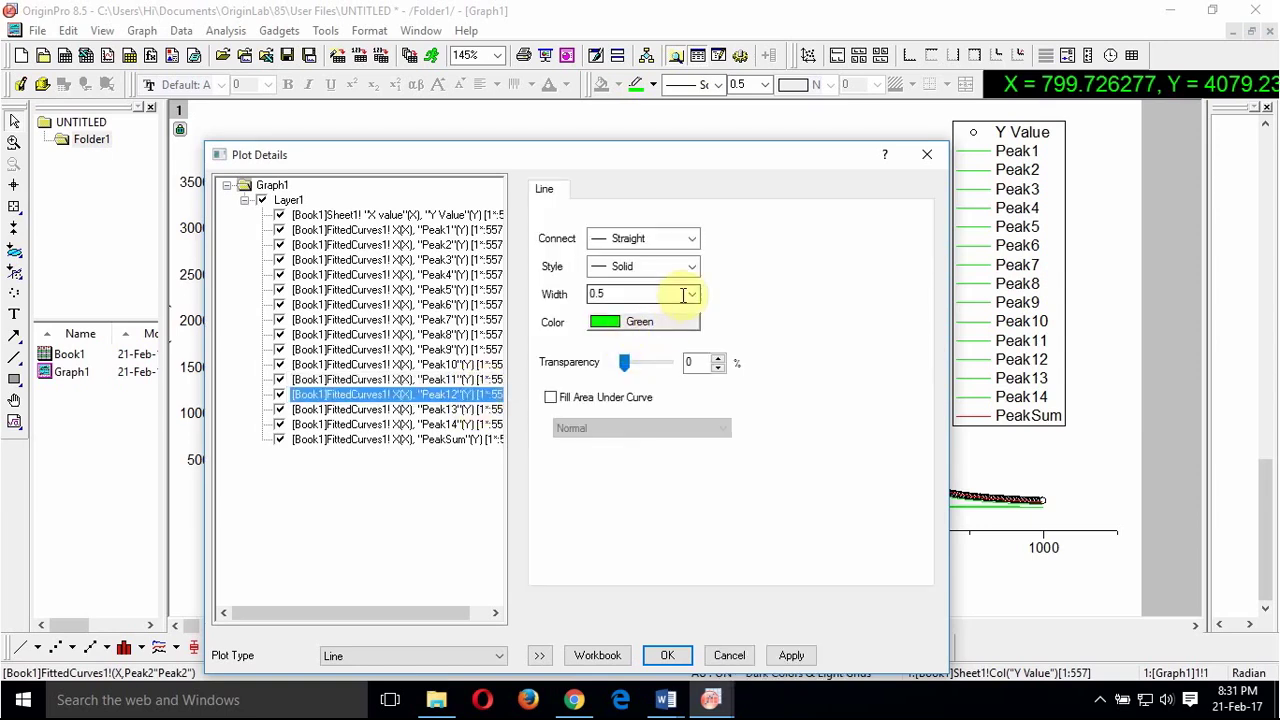
click(688, 294)
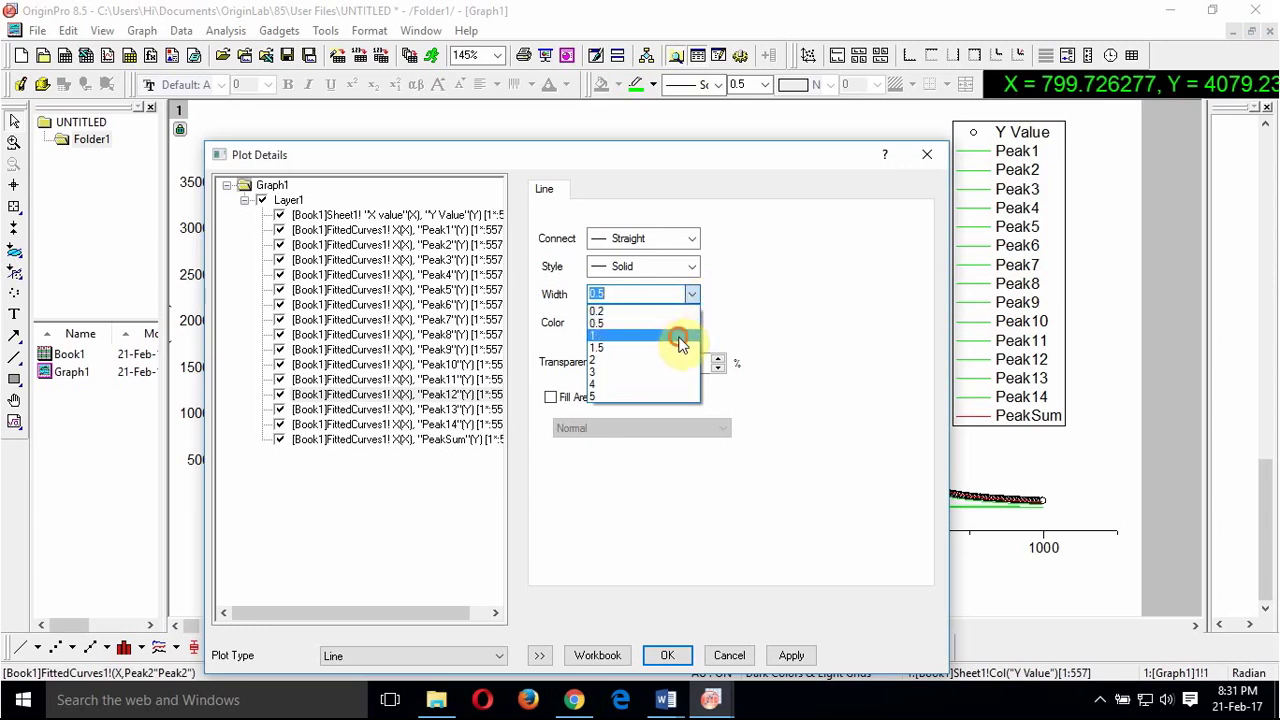
click(679, 340)
click(682, 322)
mouse_move(697, 350)
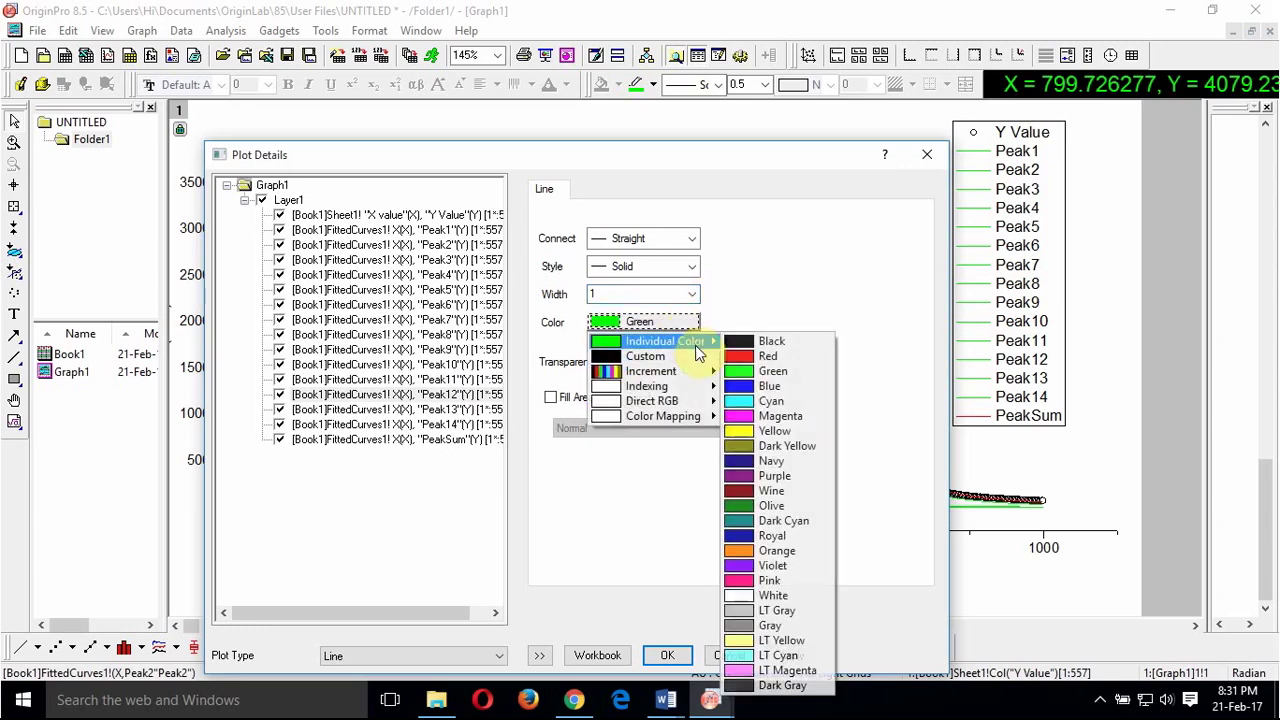
click(797, 521)
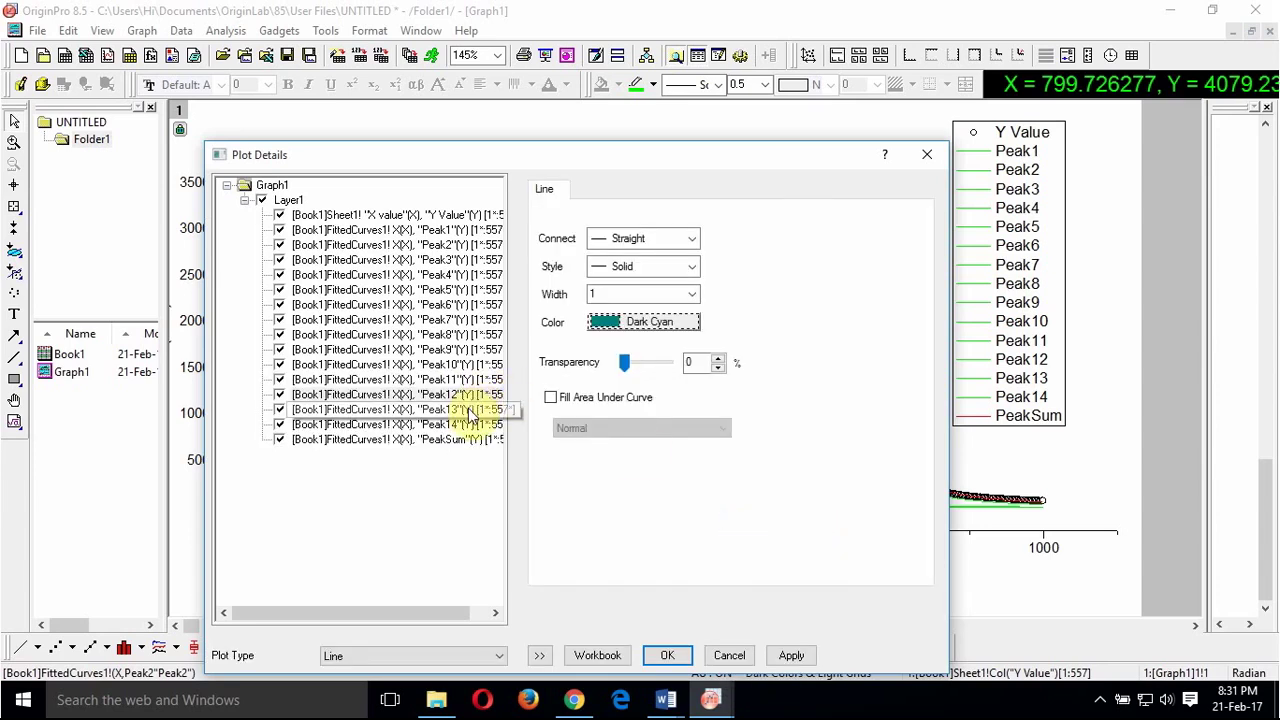
Step: Set the Peak13 fitted curve's line width to 1 and its line color to Royal
click(467, 409)
click(689, 295)
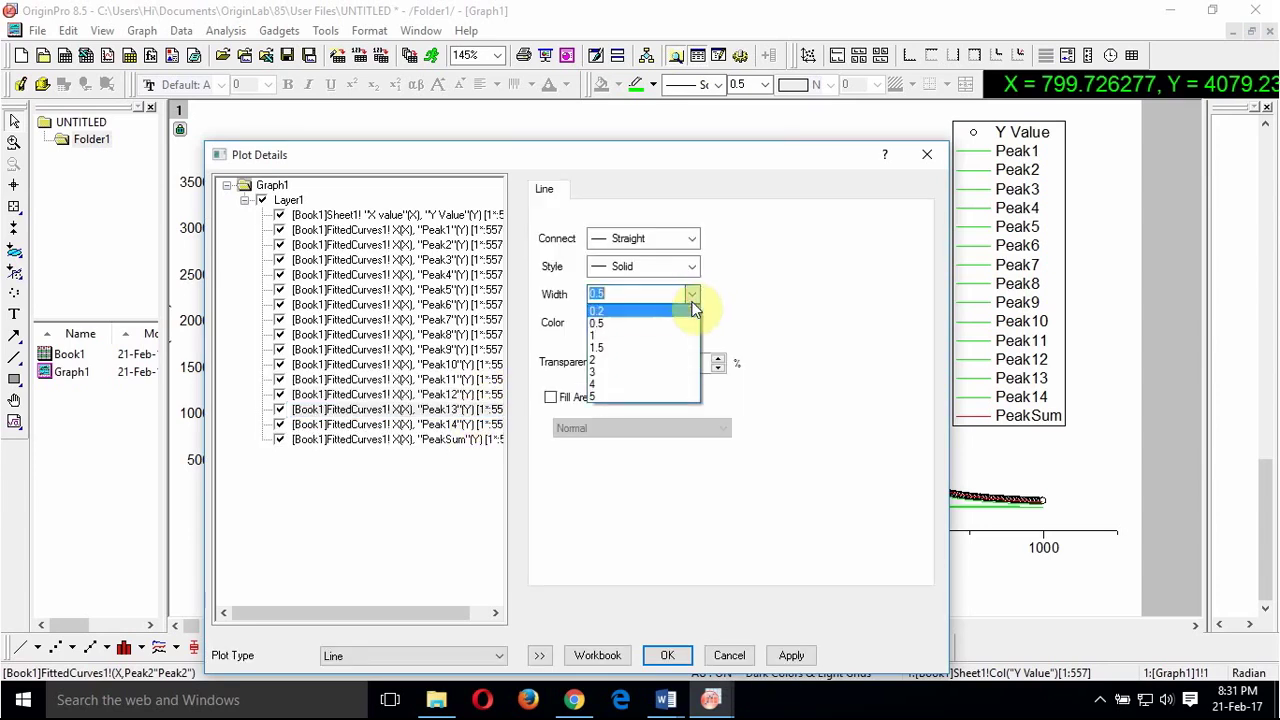
click(683, 344)
click(692, 322)
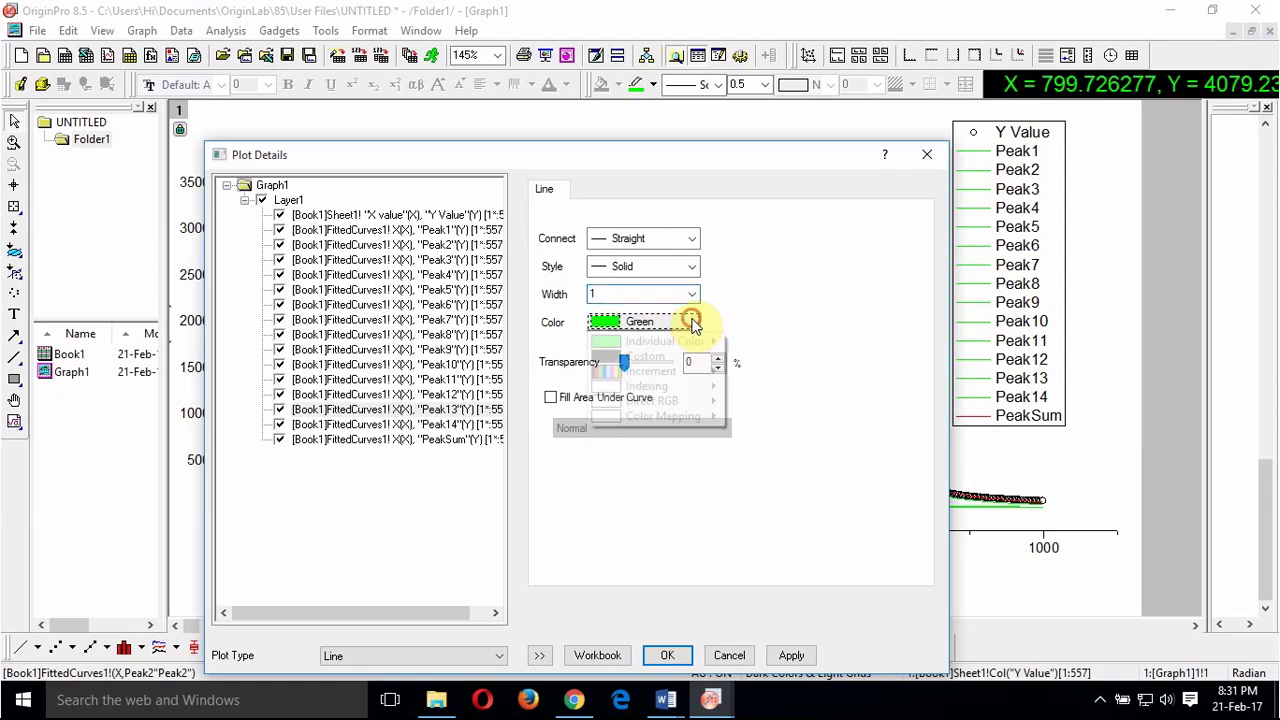
mouse_move(703, 344)
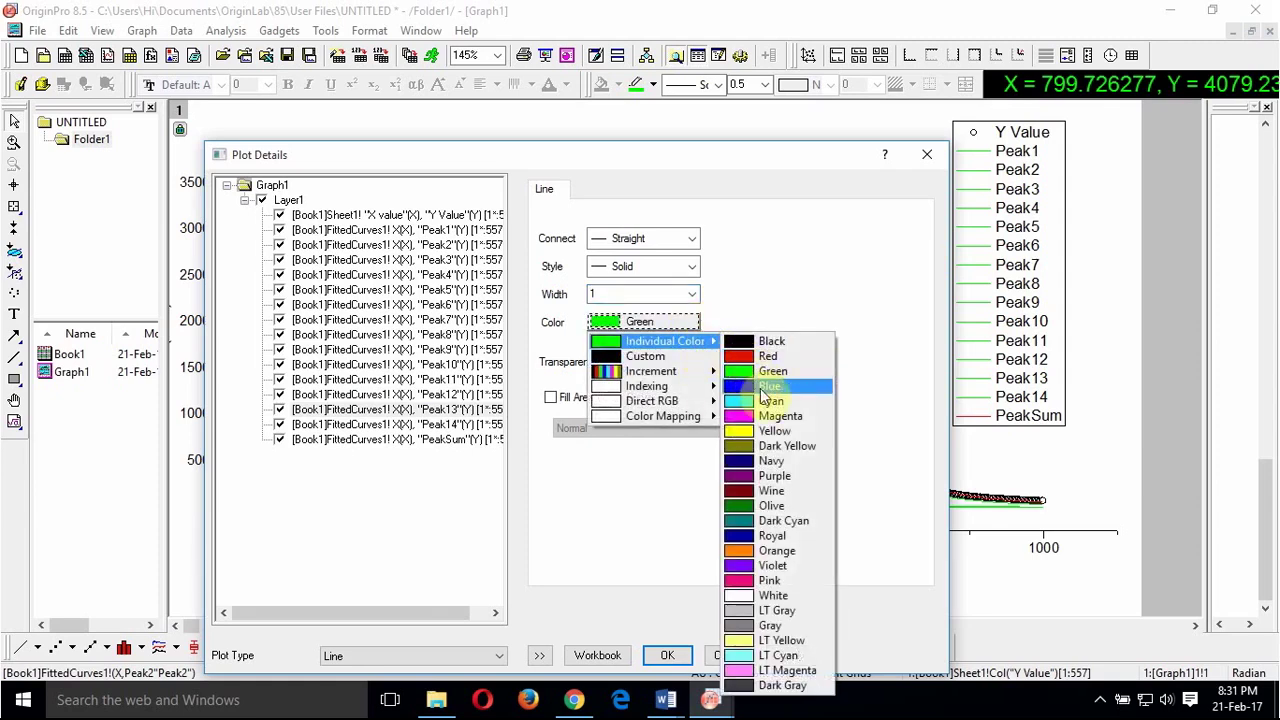
click(772, 541)
Step: Set the Peak14 fitted curve's line width to 1 and its line color to Orange
click(480, 424)
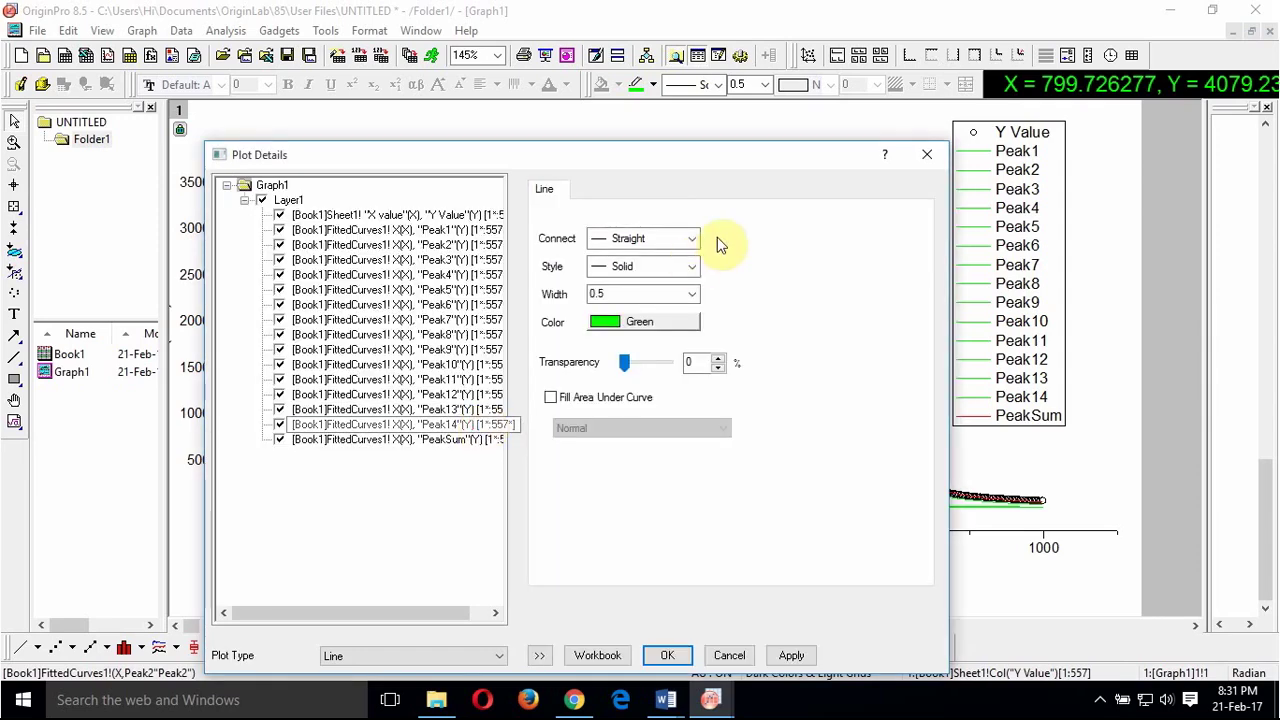
click(691, 293)
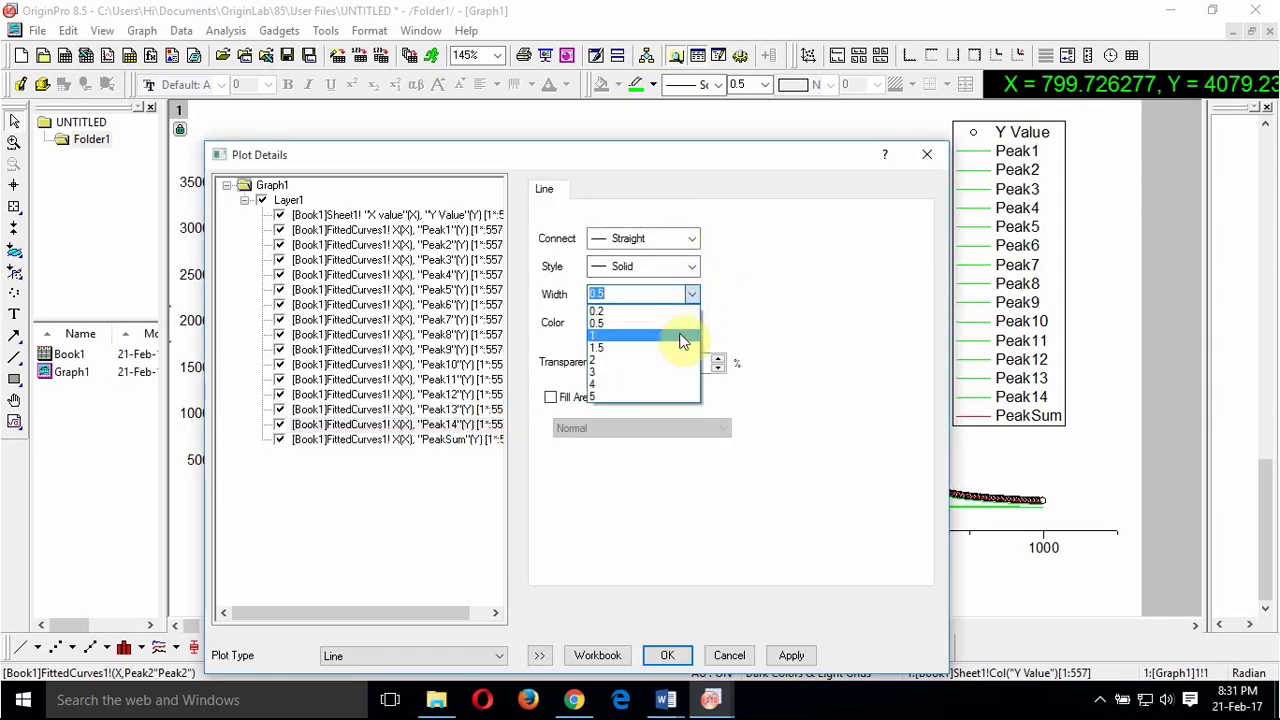
click(680, 337)
click(689, 322)
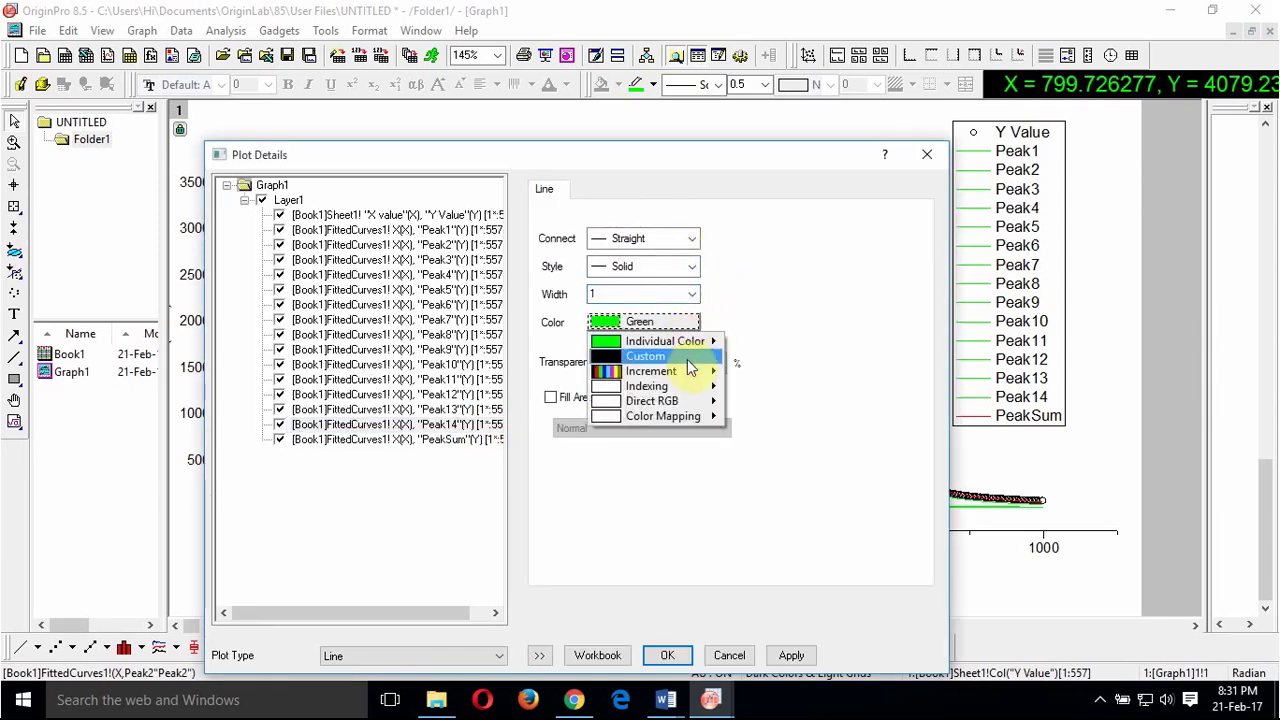
mouse_move(694, 343)
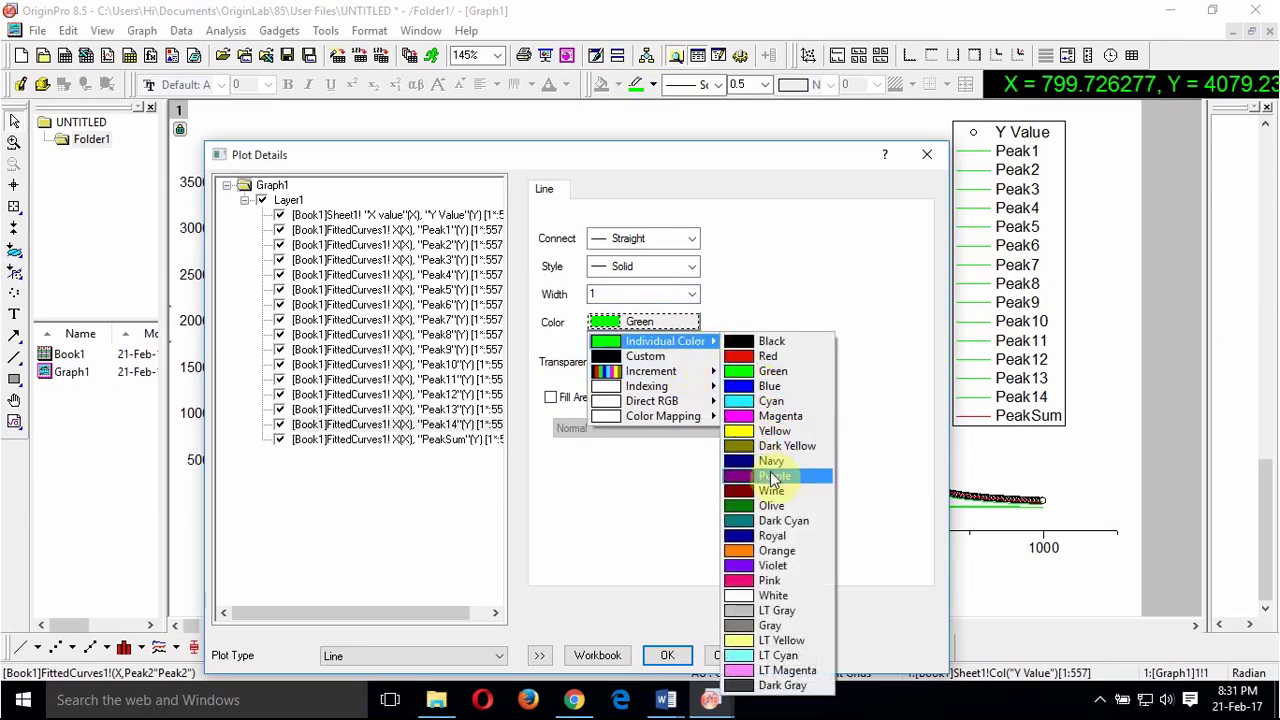
click(776, 552)
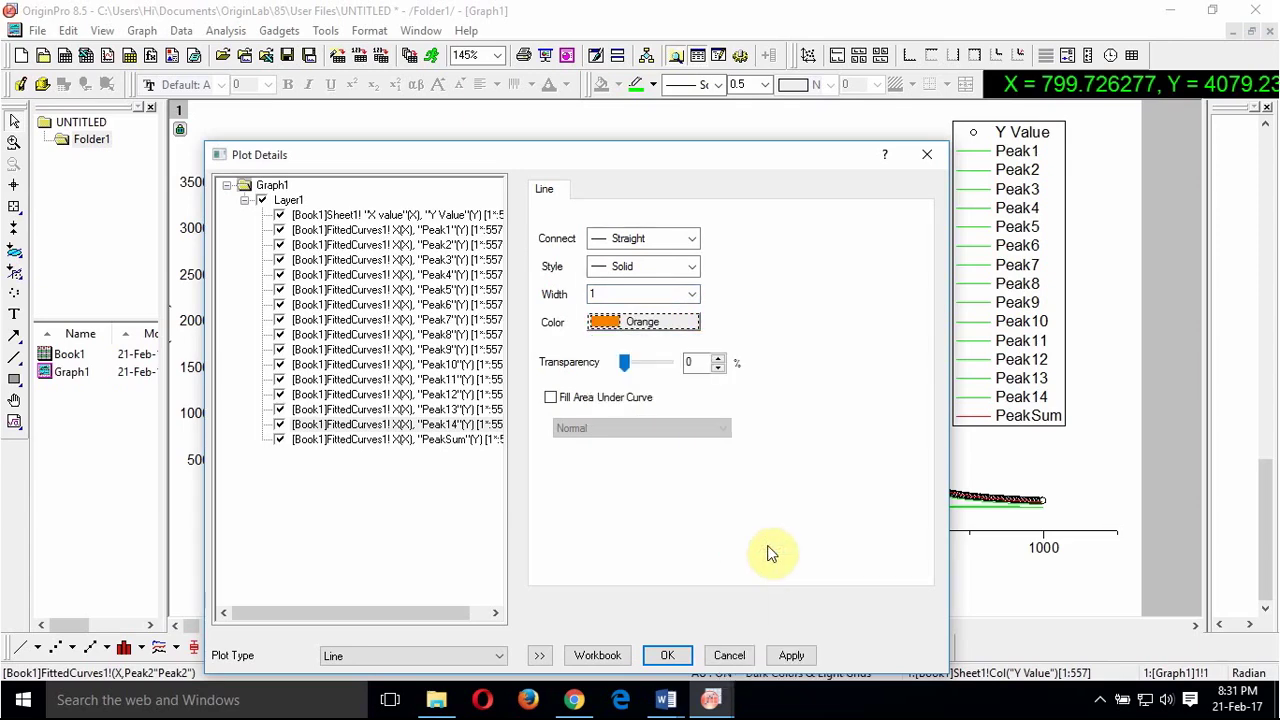
Step: Set the PeakSum curve's line width to 1 and apply all the plot formatting to the graph
click(482, 440)
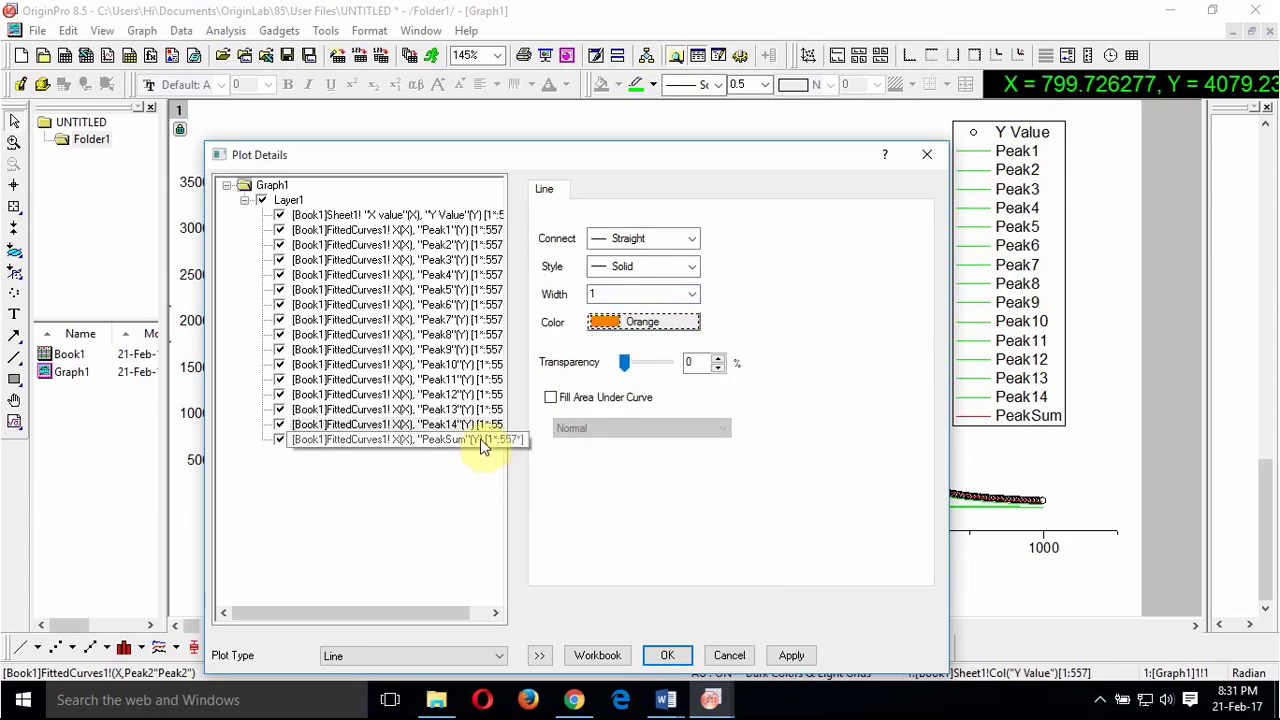
click(694, 296)
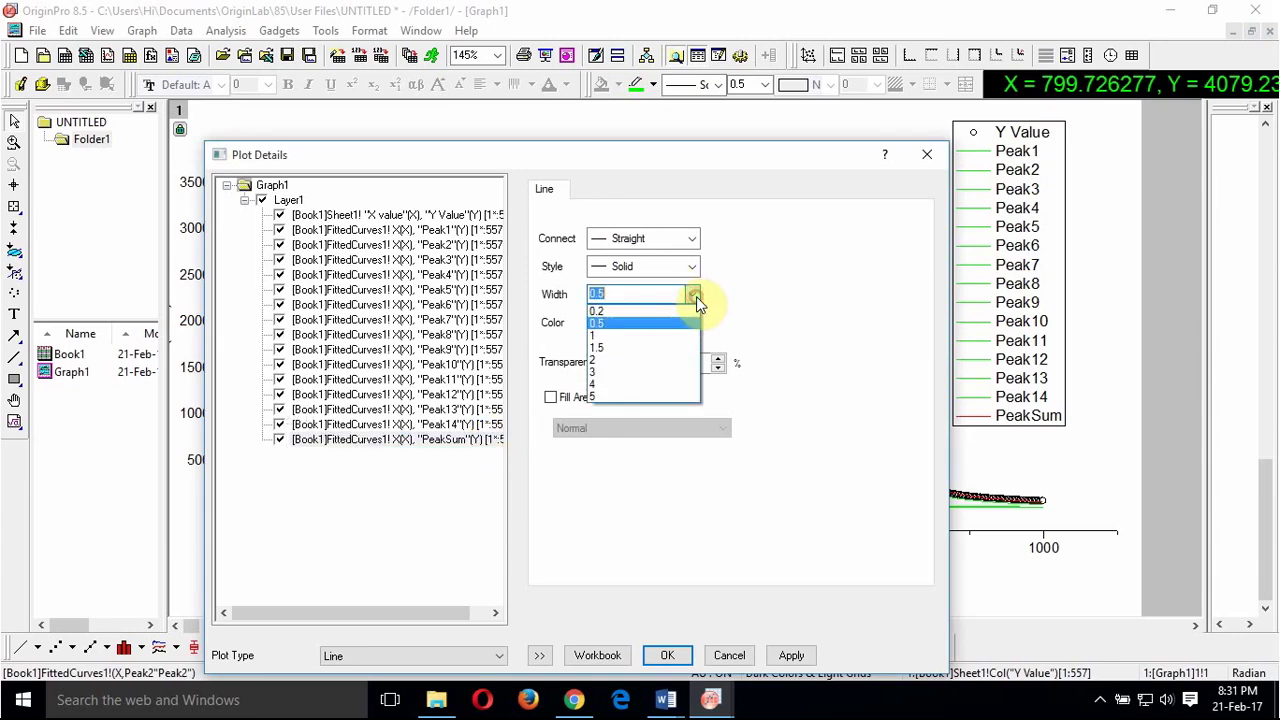
click(696, 296)
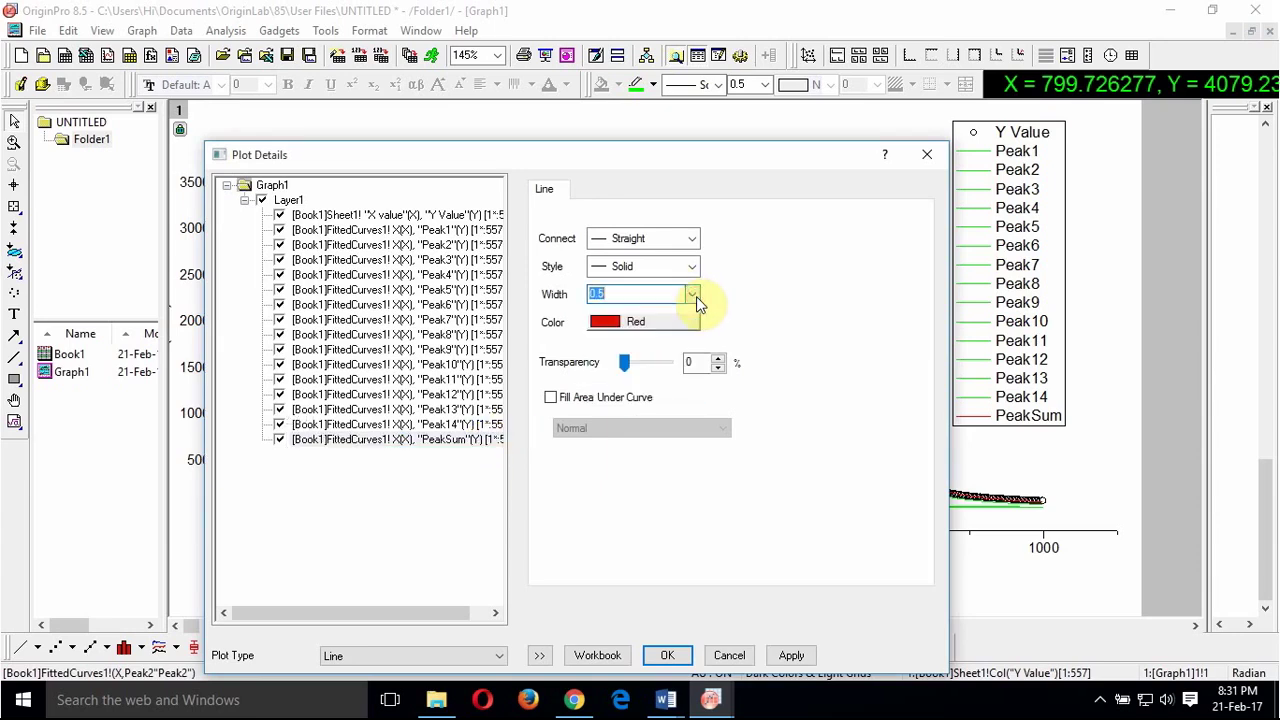
click(696, 296)
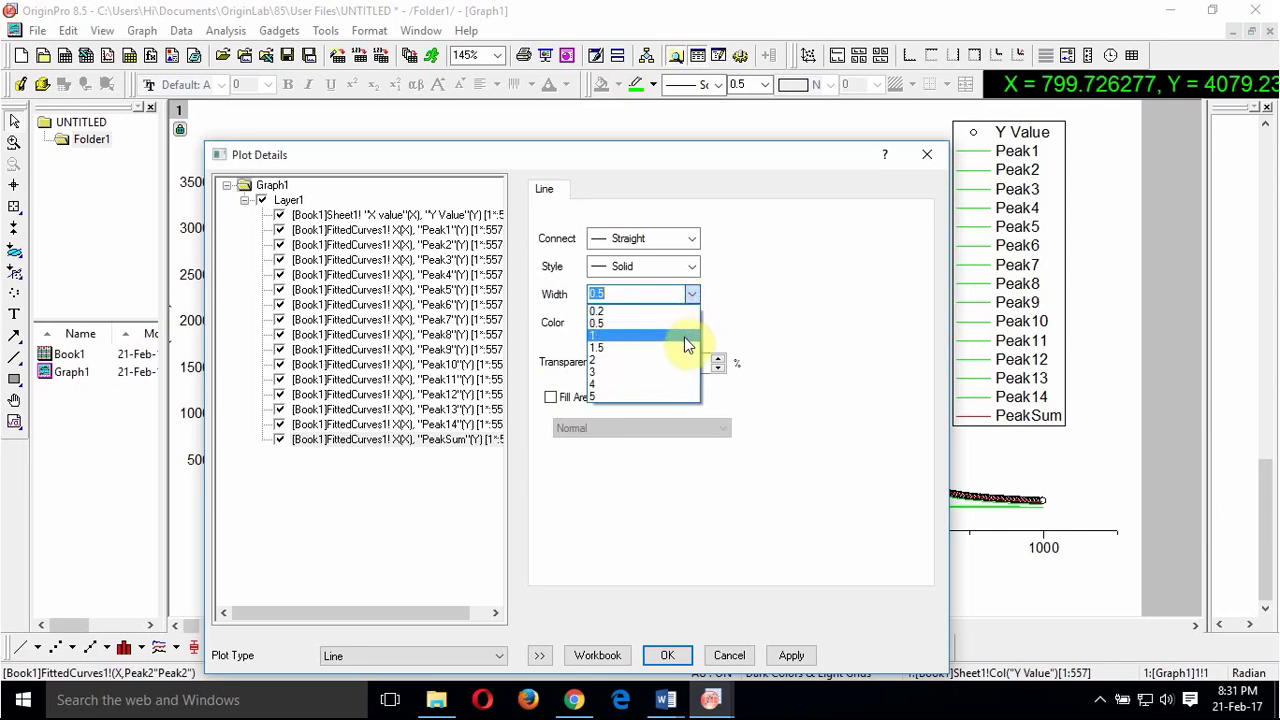
click(686, 337)
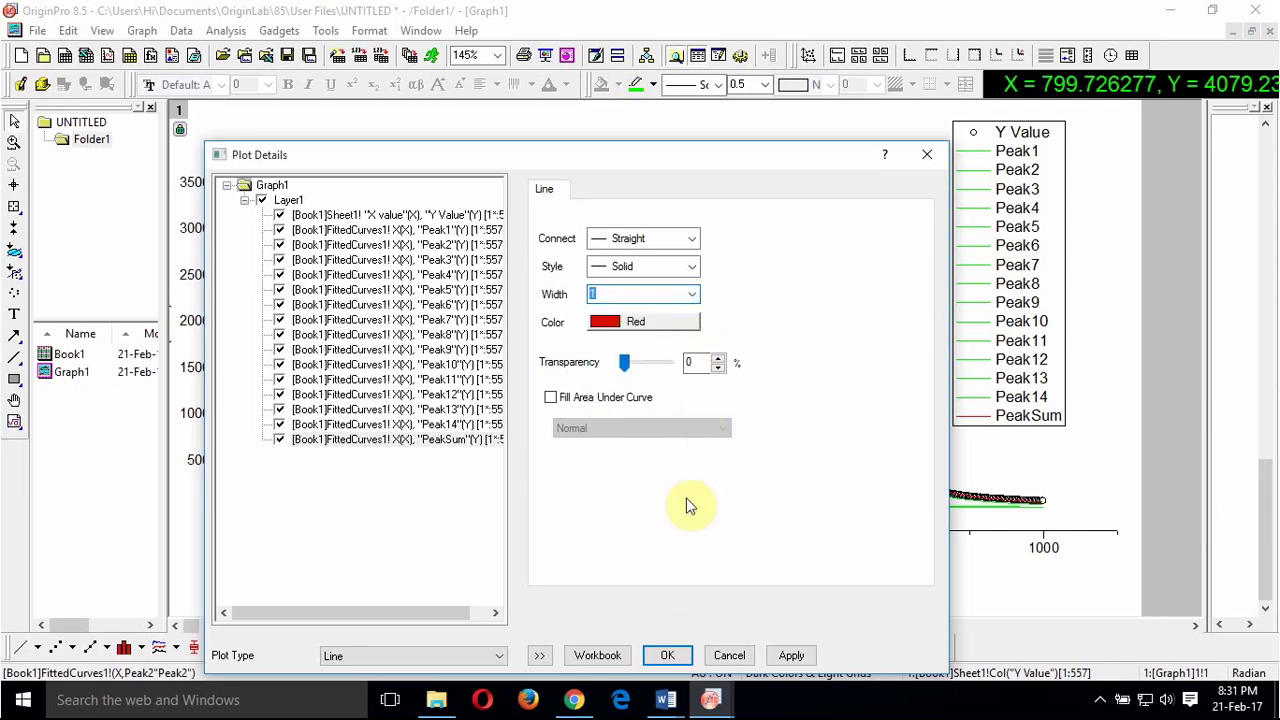
click(688, 656)
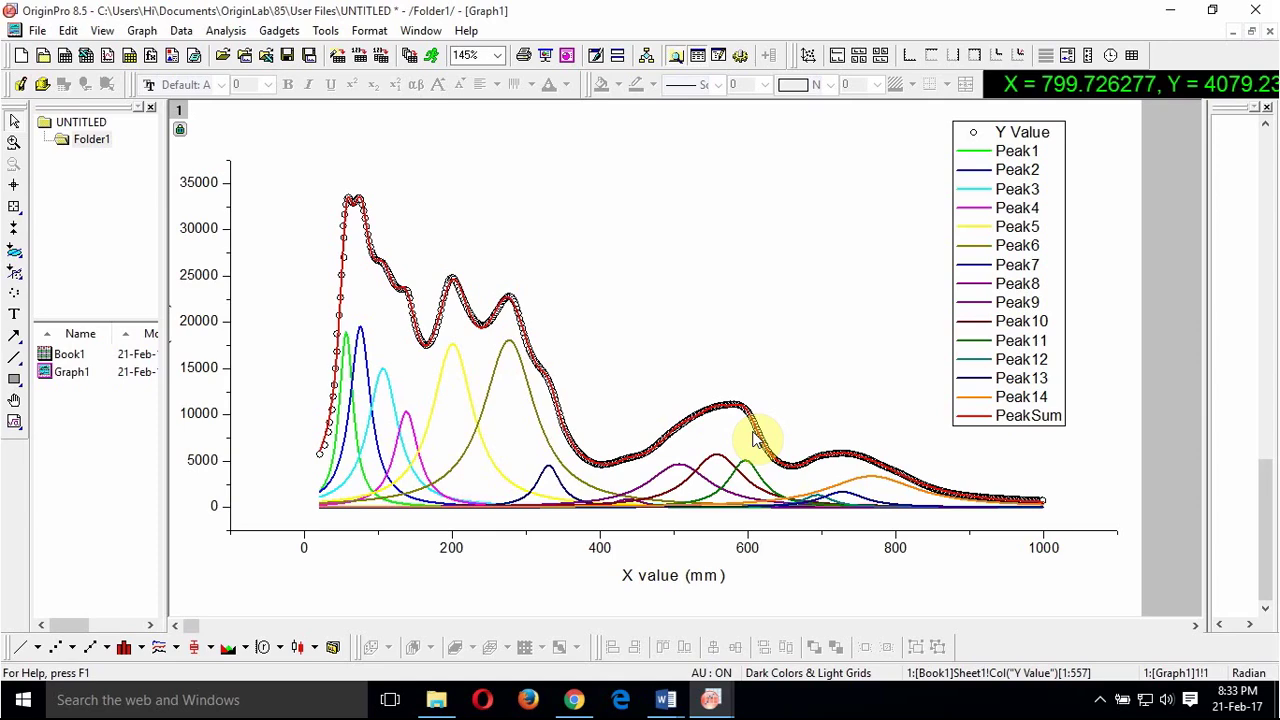
Step: Open the source worksheet of the Peak6 fitted curve and examine the FittedCurves1 data through to the last row
double_click(467, 445)
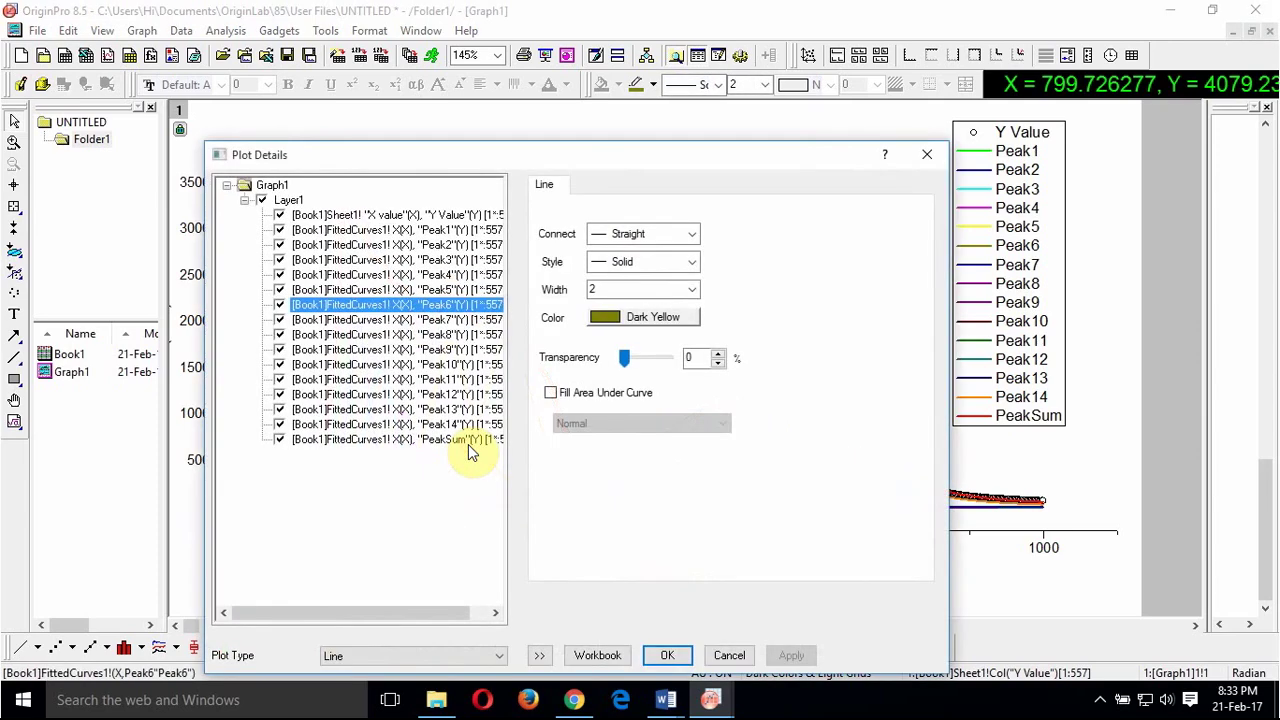
click(600, 656)
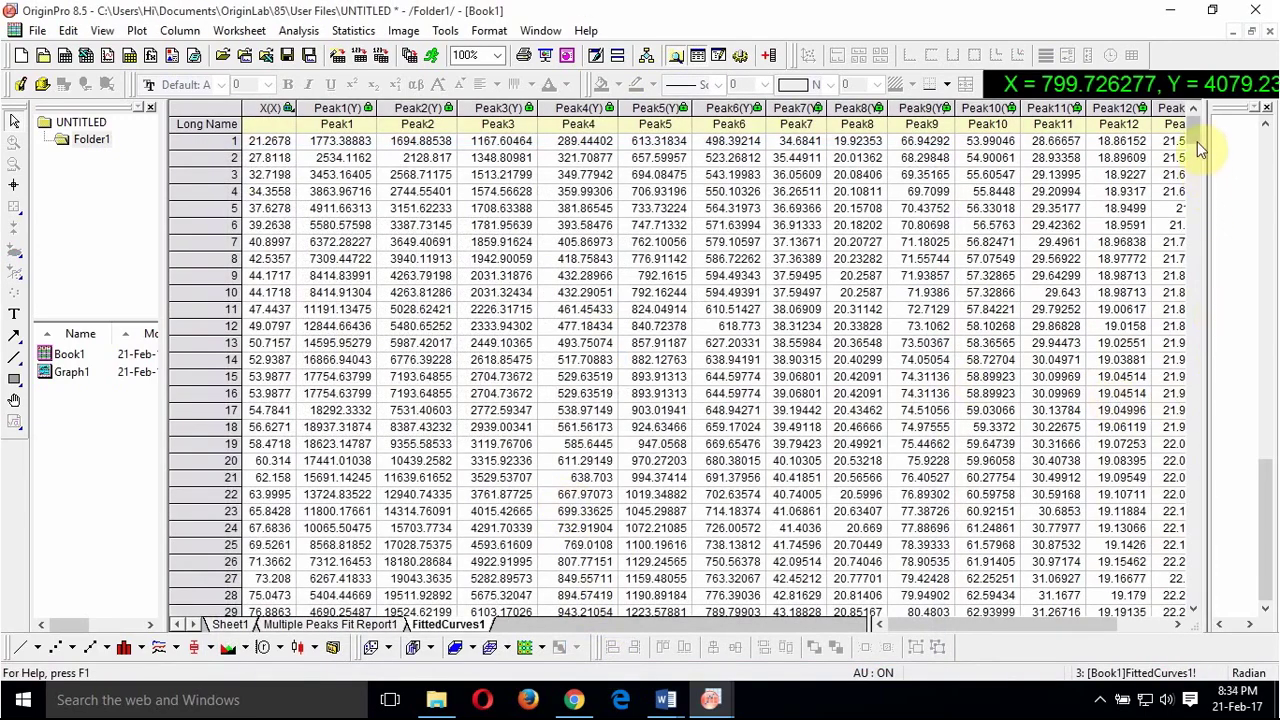
drag(1196, 136, 1202, 603)
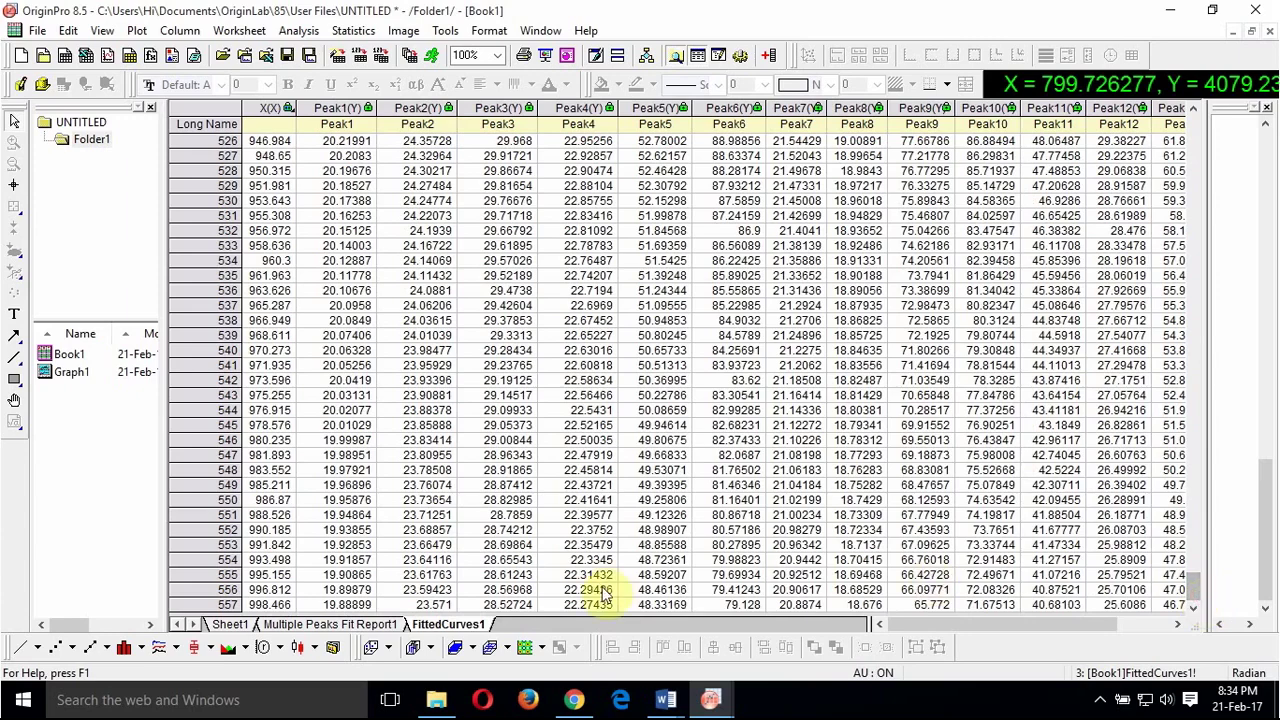
Step: Examine the Parameters, Peaks and Statistics tables in the Multiple Peaks Fit Report1 sheet, including the xc1 value and error, and return to Graph1
click(358, 625)
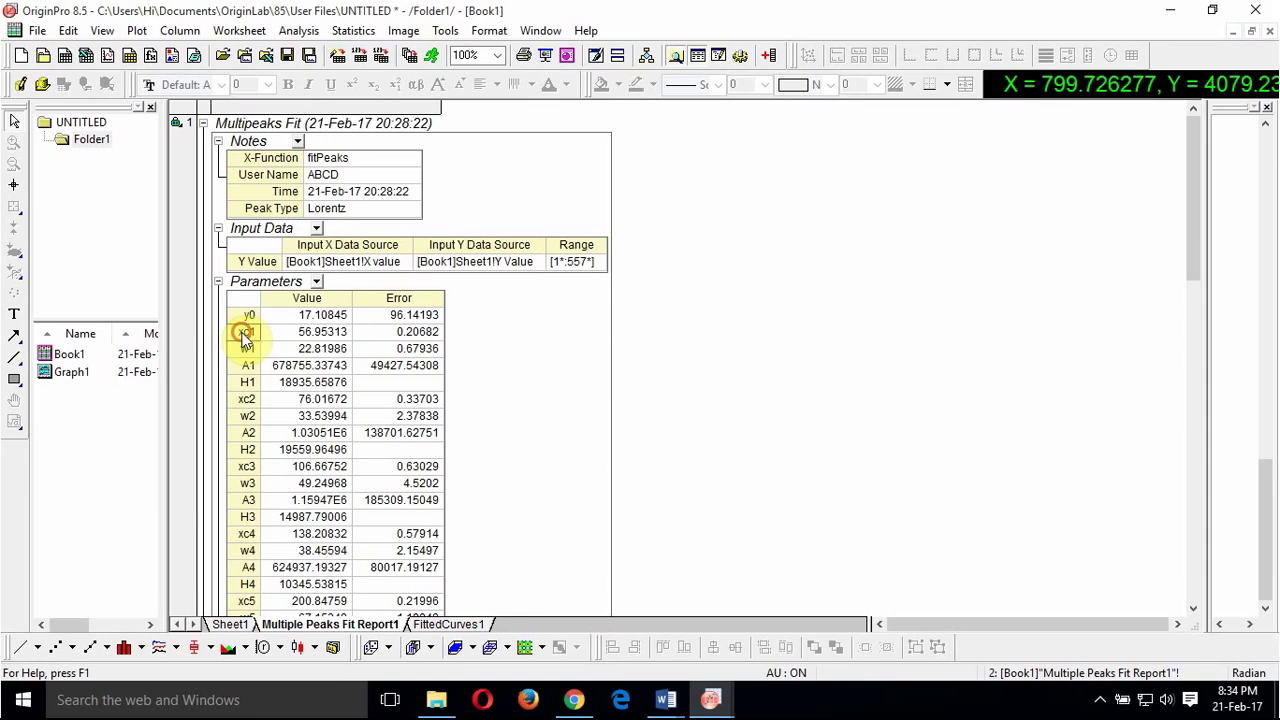
click(330, 333)
click(402, 332)
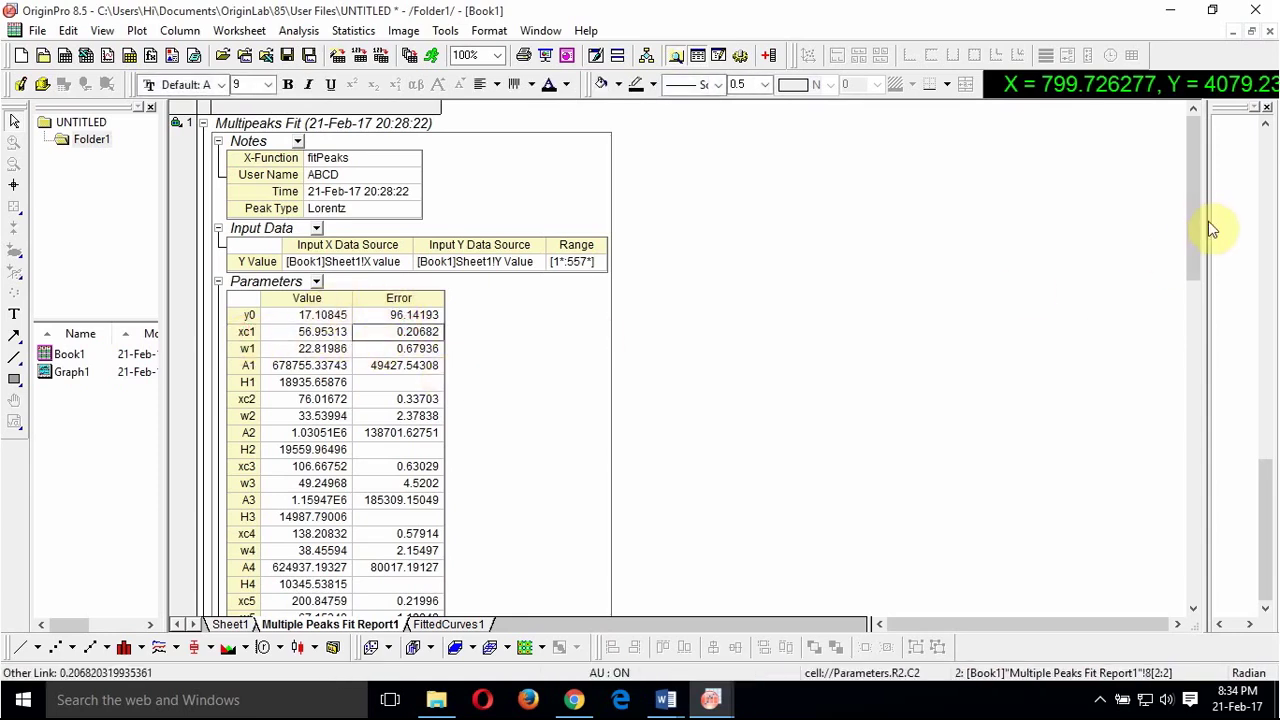
drag(1192, 216, 1224, 561)
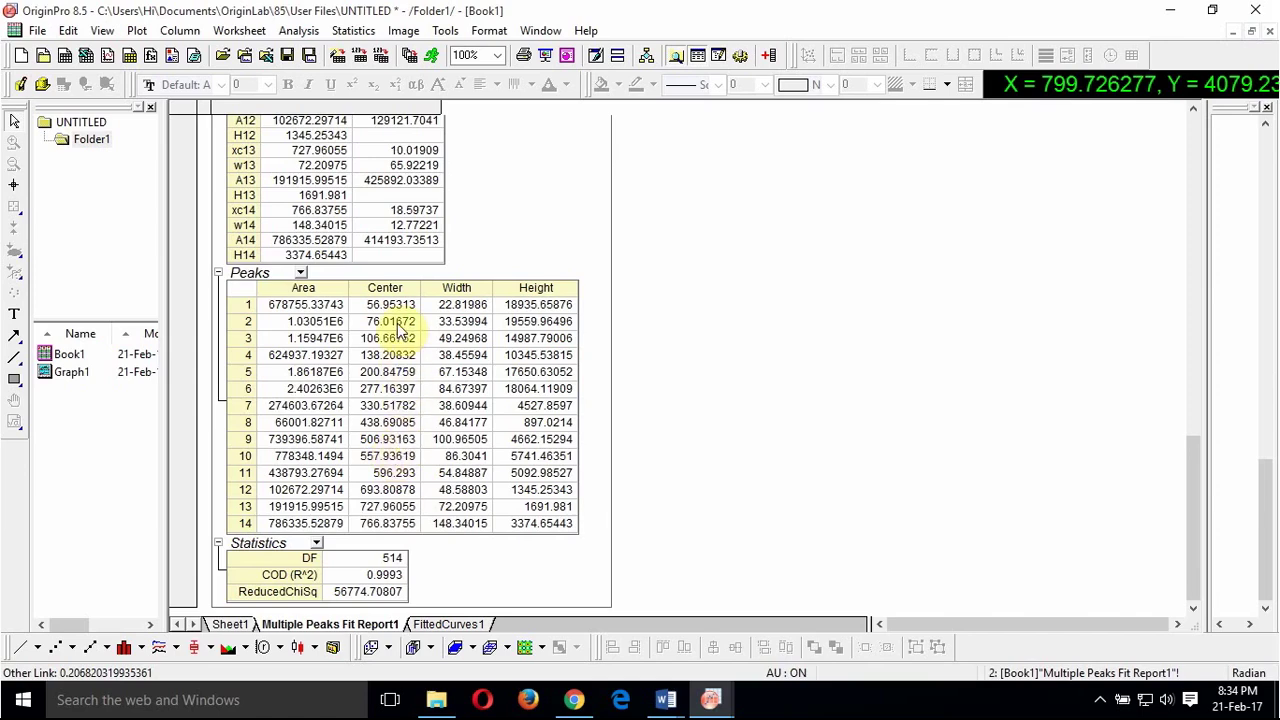
double_click(80, 373)
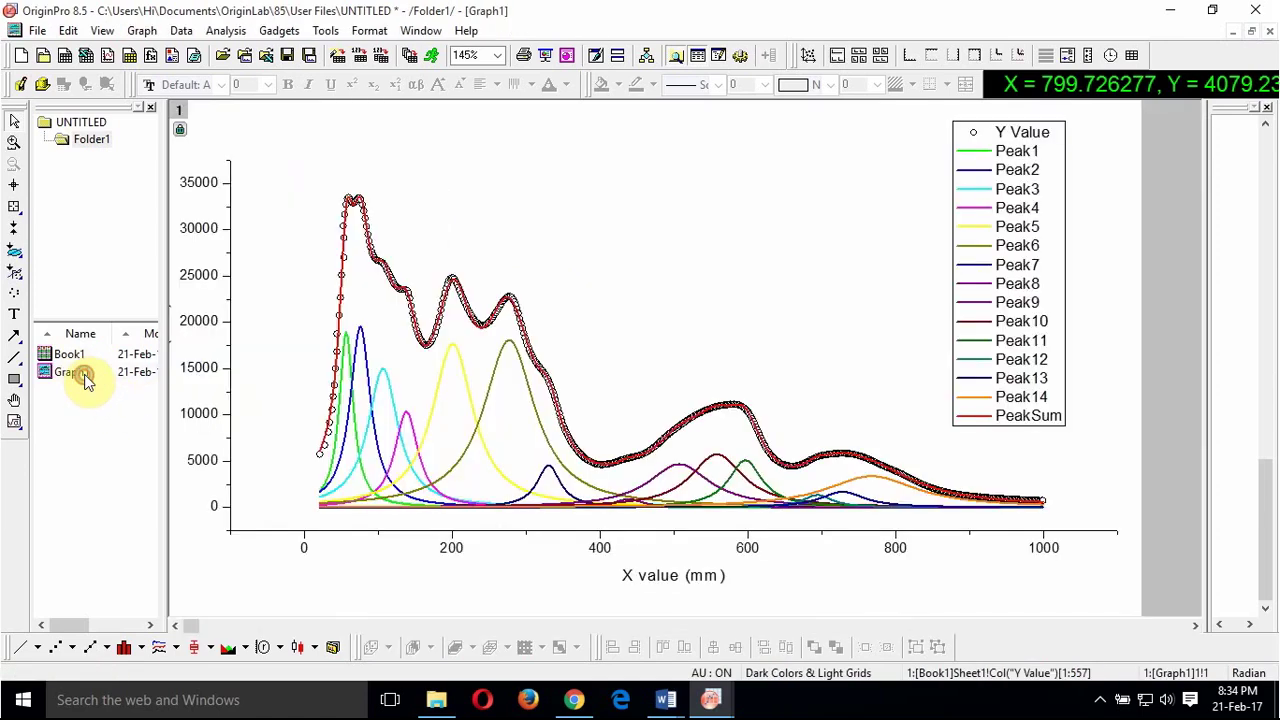